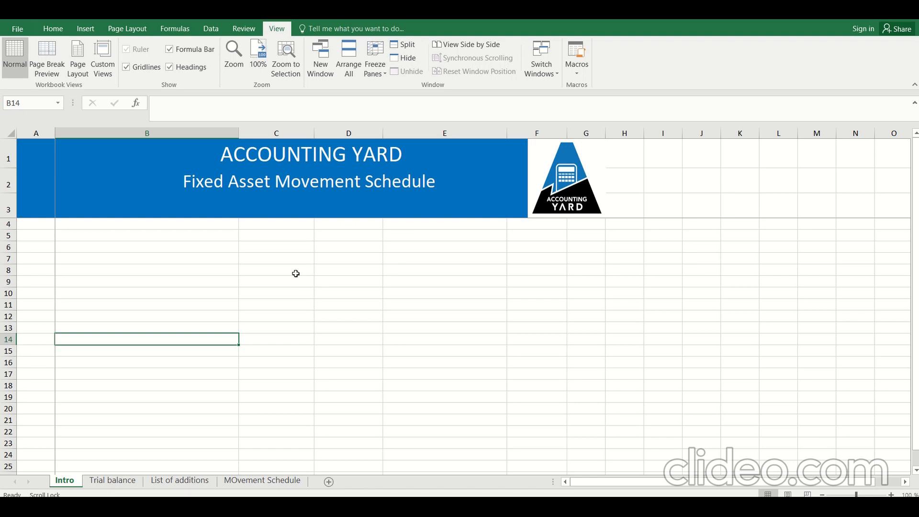
Enter the section label "Cost" in cell B9 of the Intro sheet.
click(179, 282)
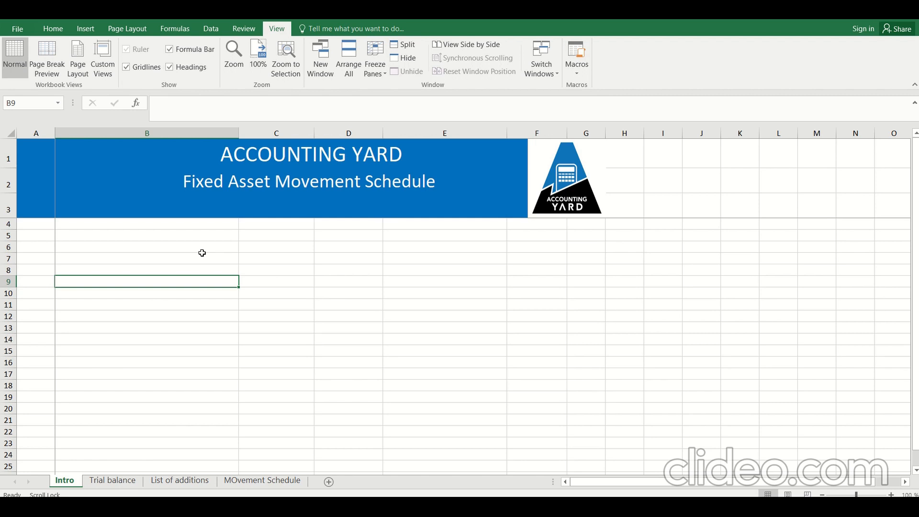
text(Cos)
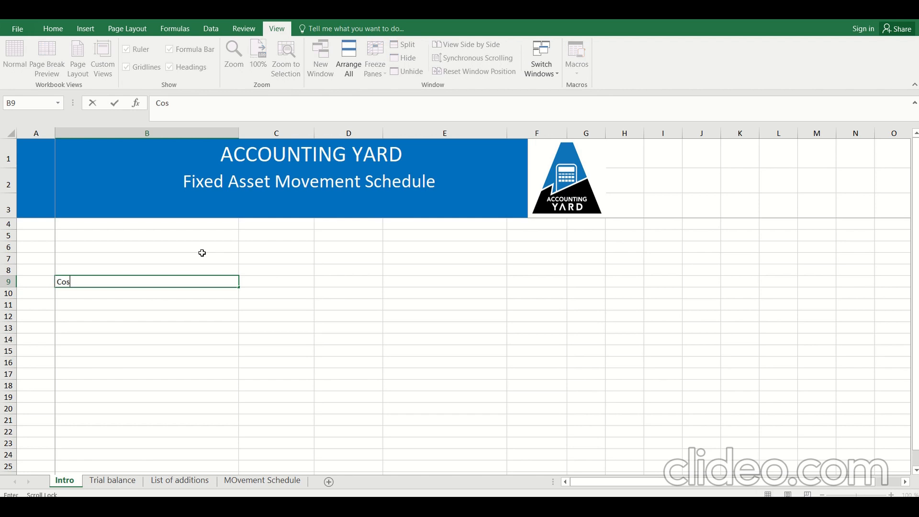
key(Return)
key(Down)
key(Down)
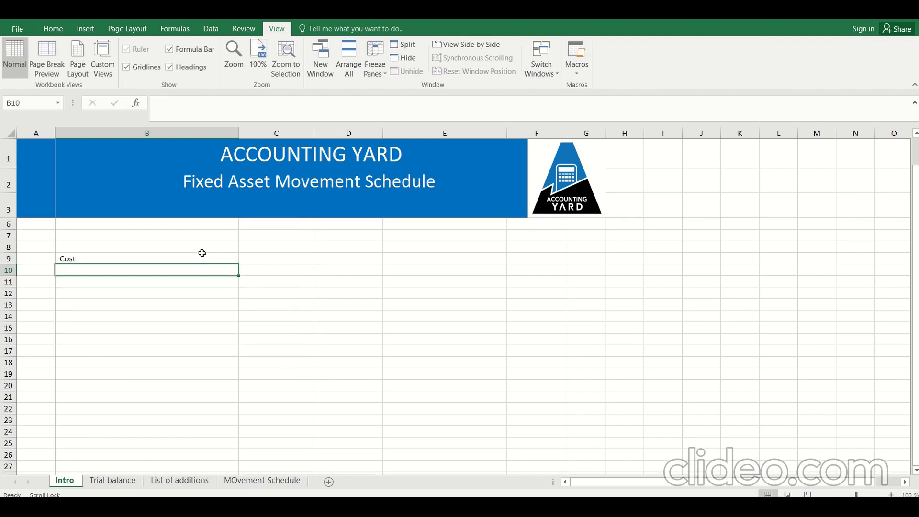
Enter the section label "Accummulated Depreciation" in cell B12.
scroll(210, 321, up, 1)
key(Down)
key(Down)
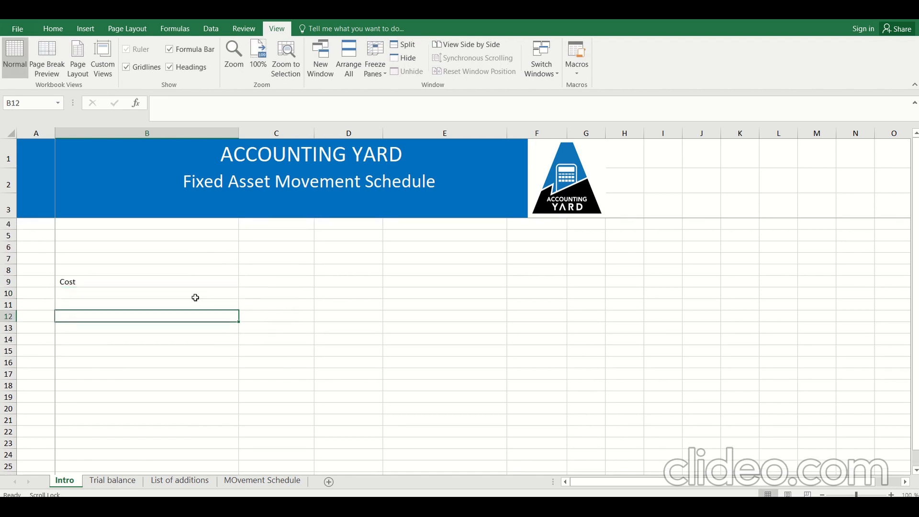
text(Accummu)
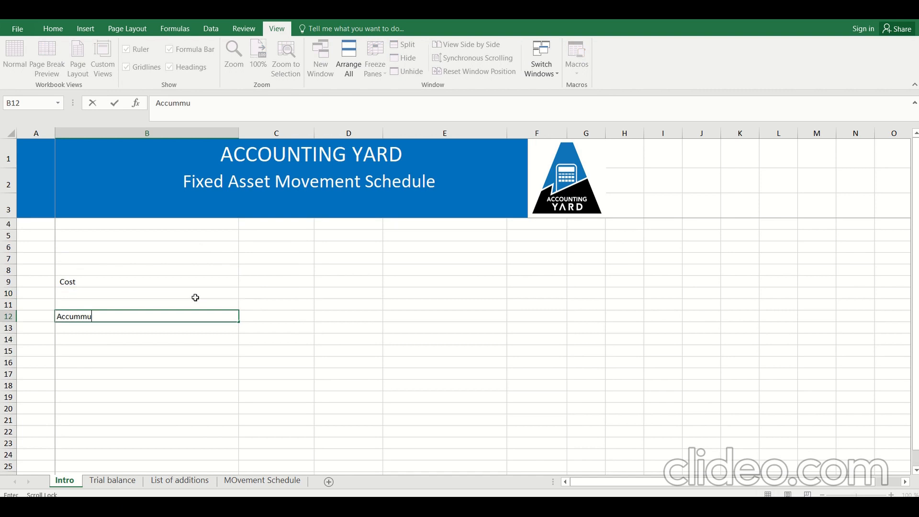
text(lated Depreciation)
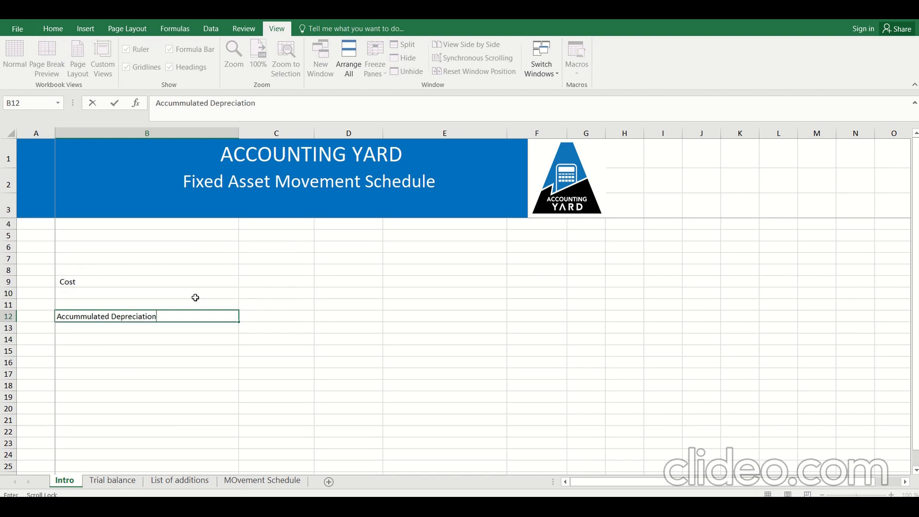
key(Return)
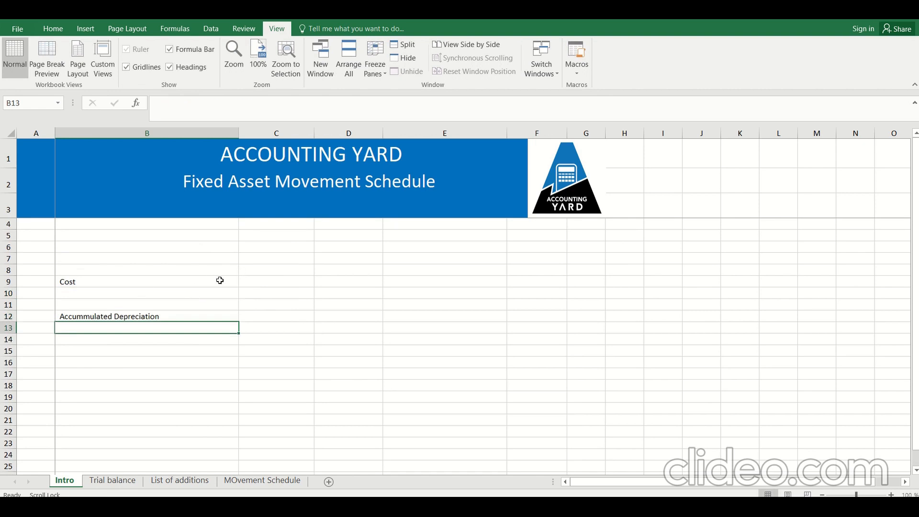
Insert five blank rows at rows 10 to 14, directly beneath the Cost label.
click(9, 317)
drag(8, 299, 8, 357)
key(ctrl+plus)
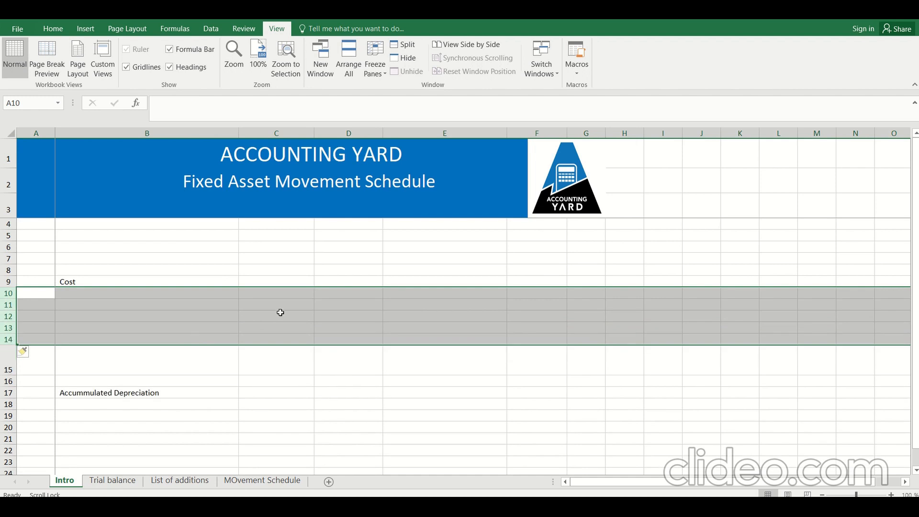
Enter the row labels "Opening" in C10 and "Addition" in C11 under the Cost section.
click(275, 292)
click(215, 295)
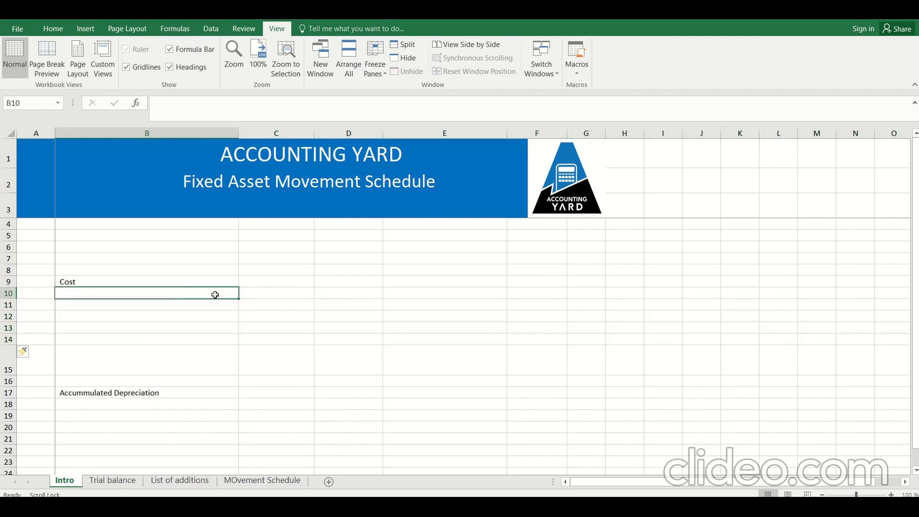
click(276, 295)
text(Opening)
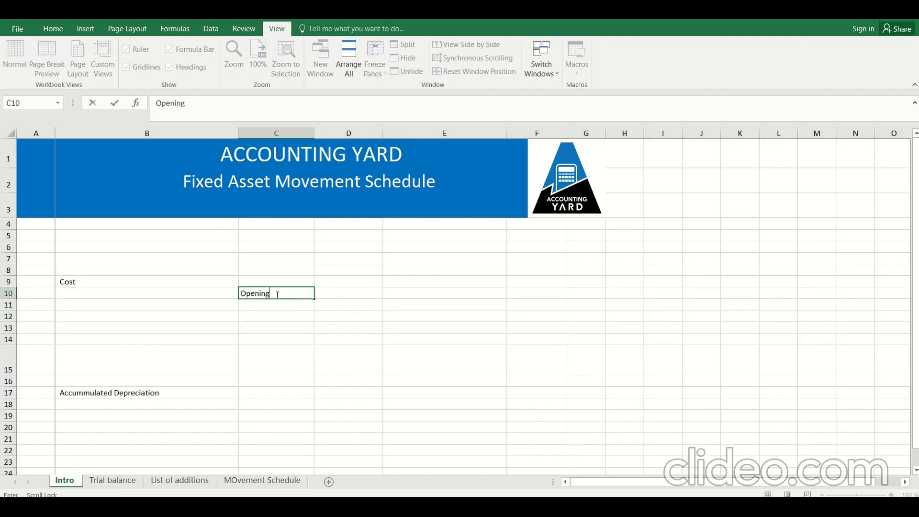
key(Return)
text(Addi)
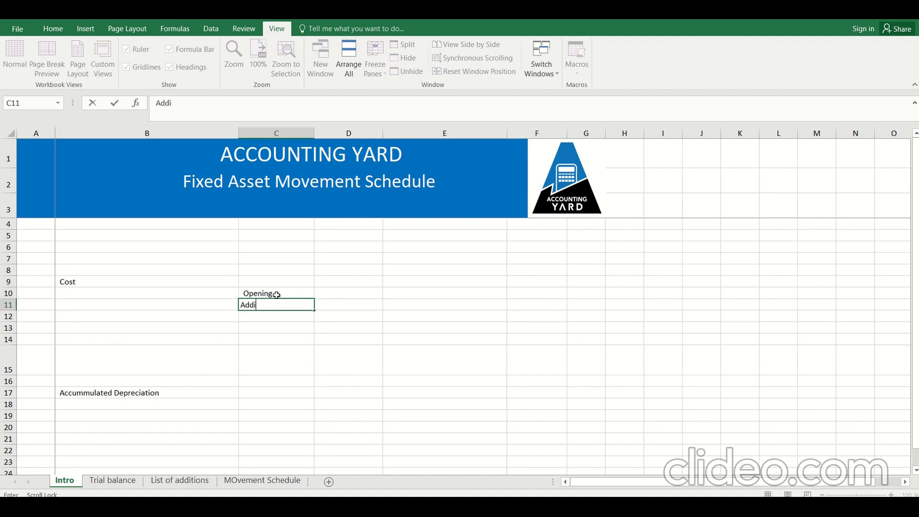
text(tion)
key(Return)
Enter the row label "Transfers" in C12, below Addition.
text(Dis)
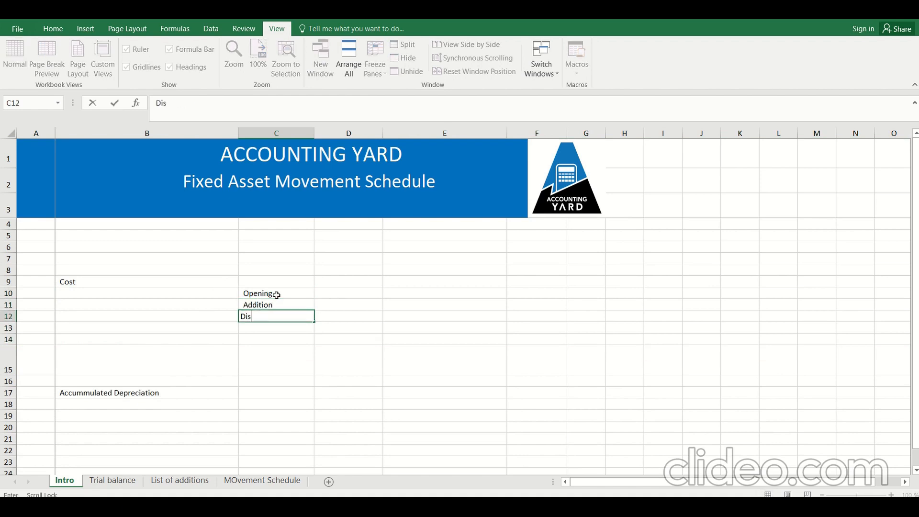
text(po)
key(BackSpace)
key(BackSpace)
key(BackSpace)
key(BackSpace)
text(TRansfer)
key(Return)
Enter the row labels "Disposal" in C13 and "Closing" in C14.
text(Dis)
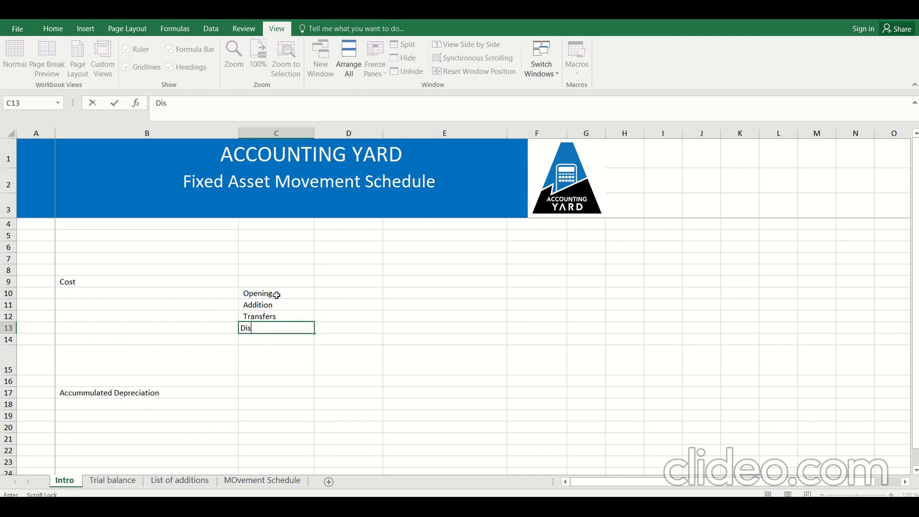
text(posal)
key(Return)
drag(277, 294, 277, 330)
click(277, 337)
text(Closing)
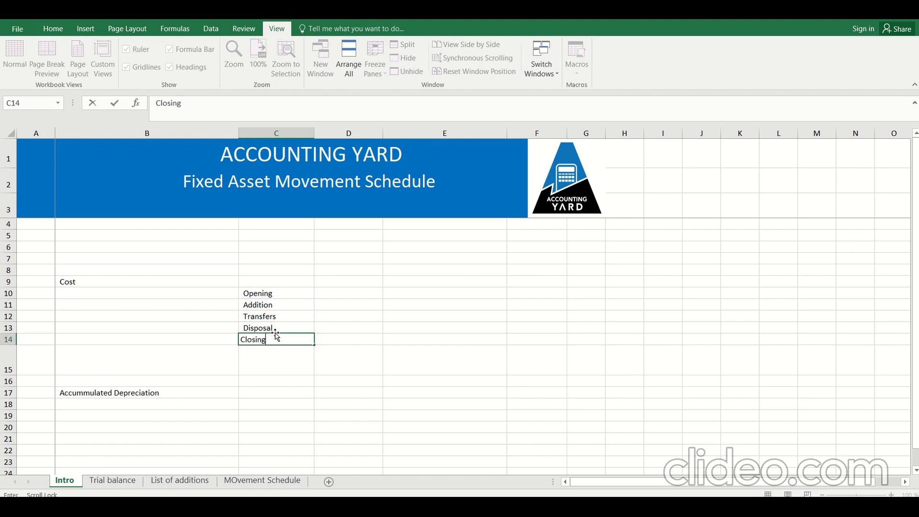
key(Return)
Copy the five movement labels from C10:C14 into the Accummulated Depreciation section starting at C18.
drag(271, 289, 282, 339)
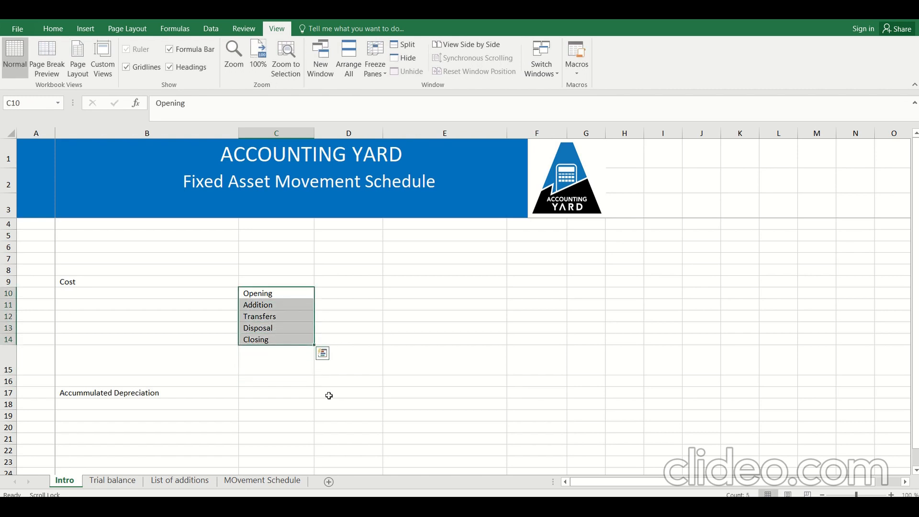
key(ctrl+c)
click(283, 406)
key(ctrl+v)
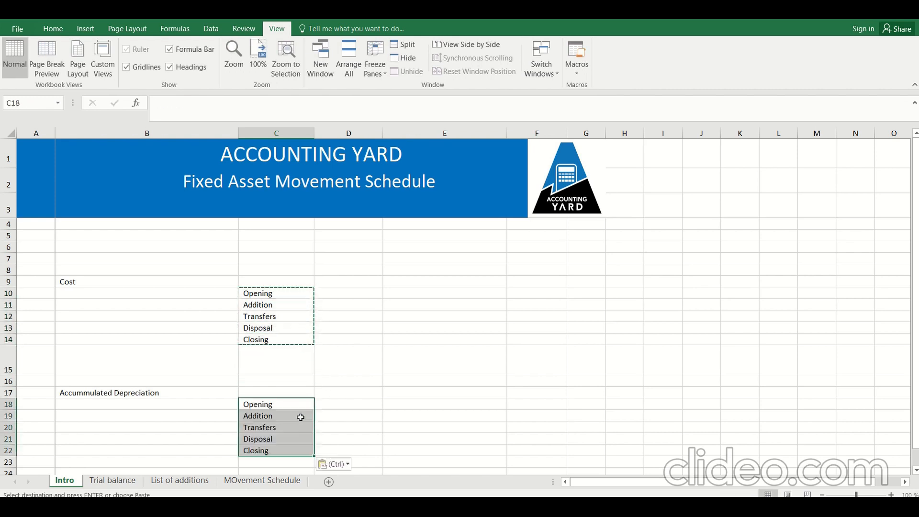
Enter the asset category heading "Land and Building" in cell D8.
click(357, 278)
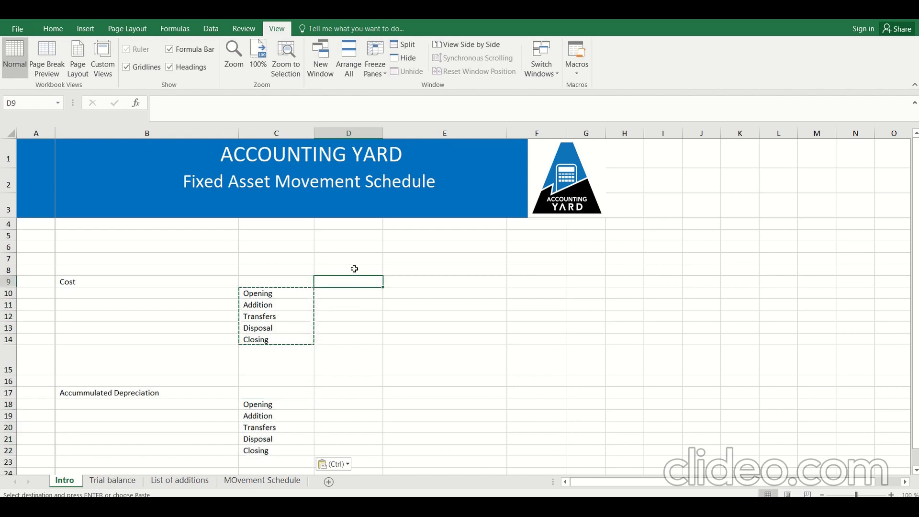
click(354, 269)
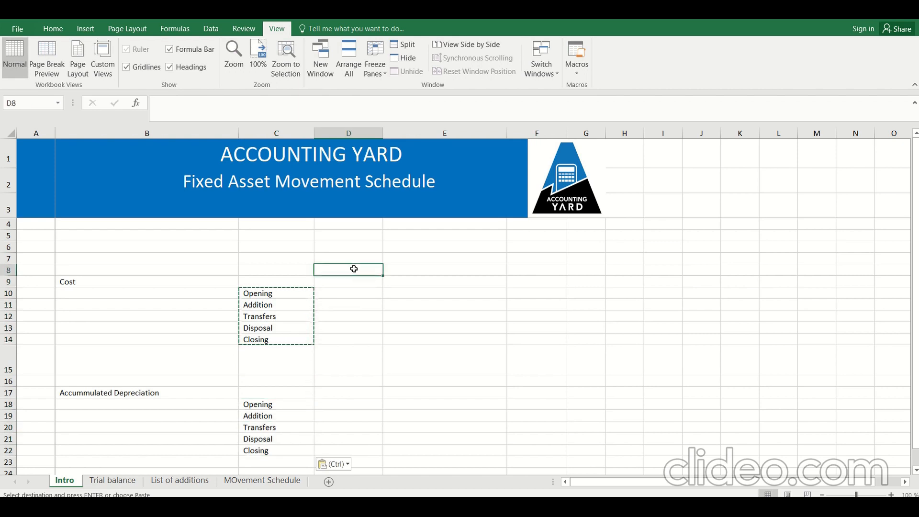
text(Land N)
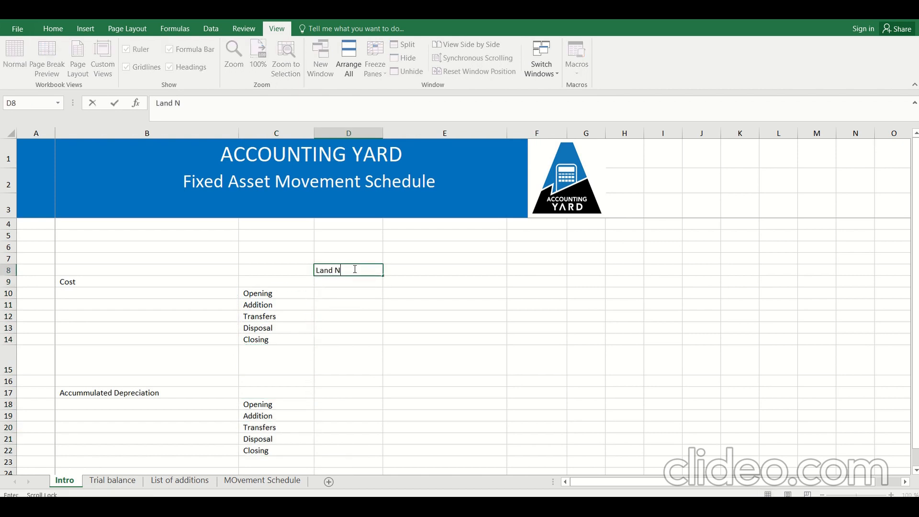
key(BackSpace)
text(Nad)
key(BackSpace)
key(BackSpace)
key(BackSpace)
text(and Building)
key(Return)
key(Right)
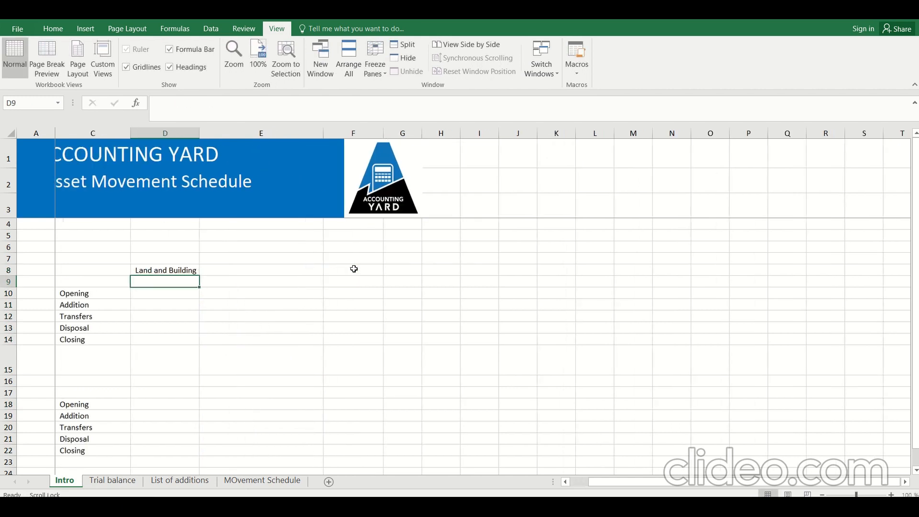
key(Left)
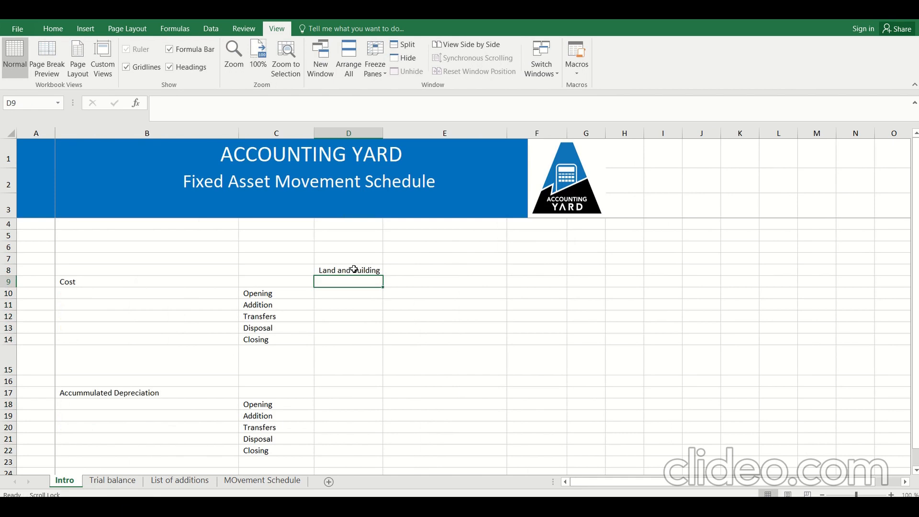
Enter the heading "Furtitures and Fitting" in E8 and narrow column E slightly.
click(406, 267)
text(Furti)
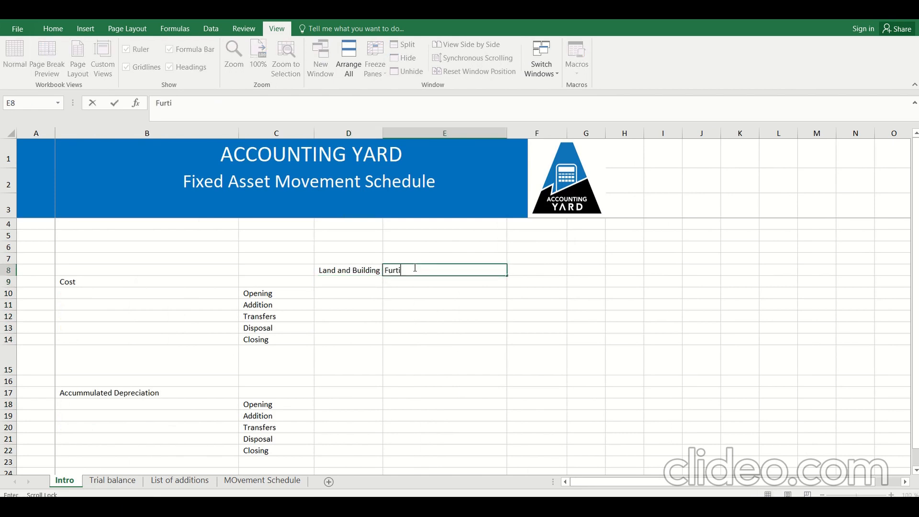
text(tures and Fitting)
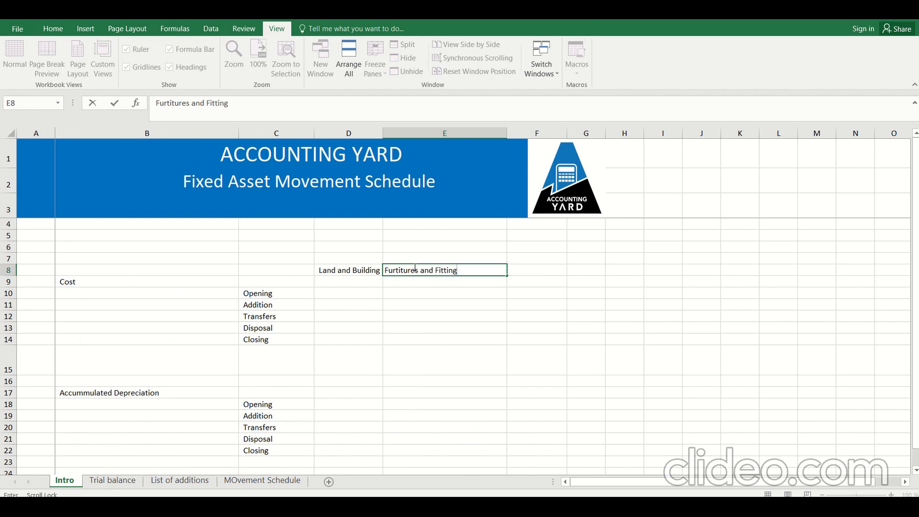
key(Return)
drag(507, 133, 482, 132)
Enter the heading "Computer Equipment" in F8 and wrap its text within the cell.
click(519, 269)
text(Com)
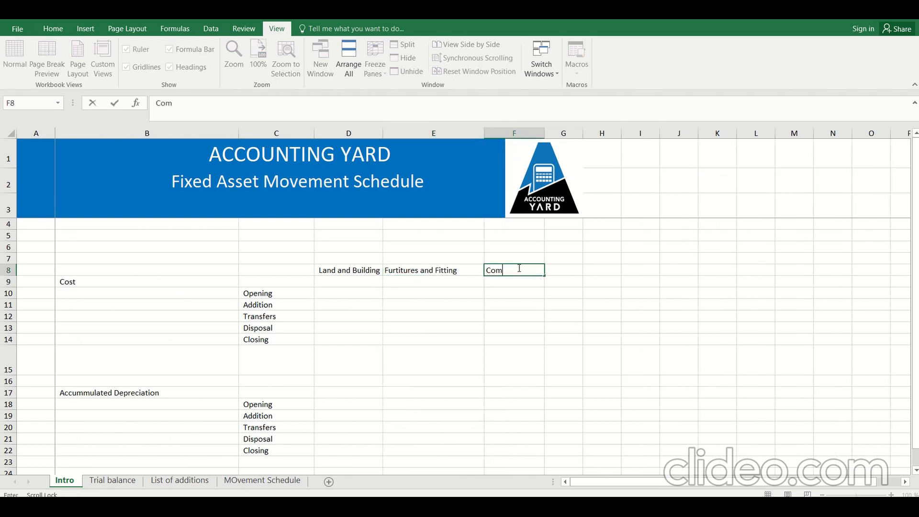
text(puter Equipment)
key(Return)
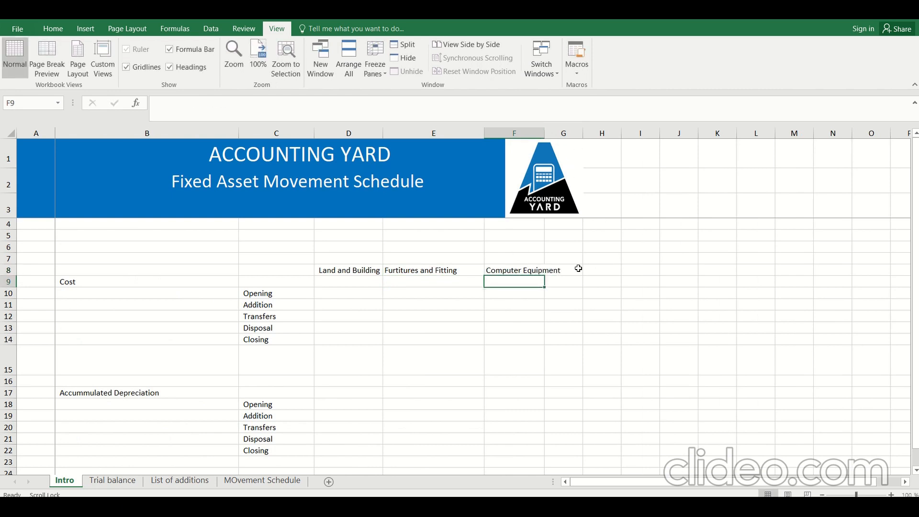
click(532, 265)
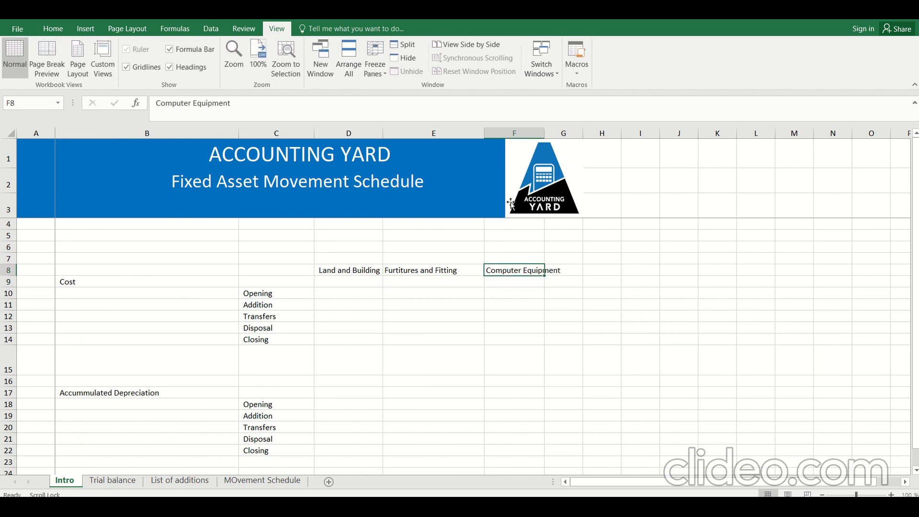
click(53, 29)
click(299, 49)
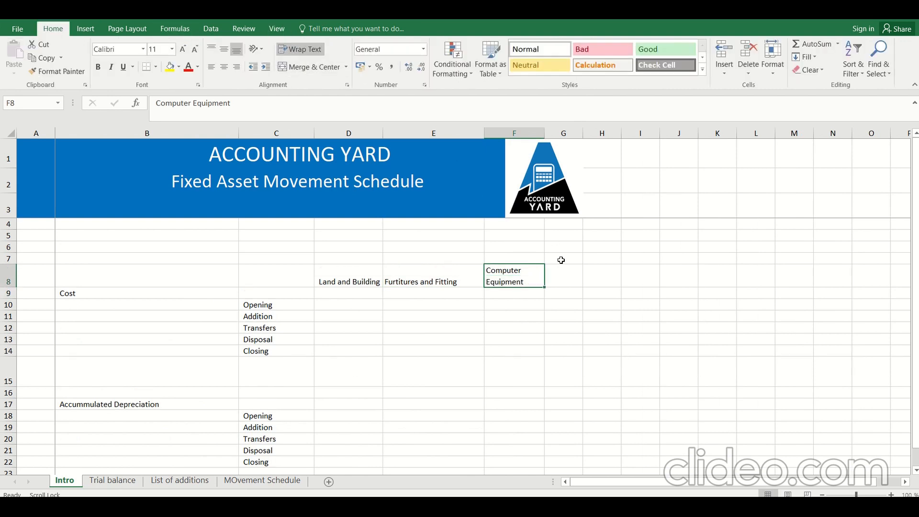
Widen column G and enter the heading "Movement Vehilce" in G8.
click(573, 275)
drag(584, 133, 607, 142)
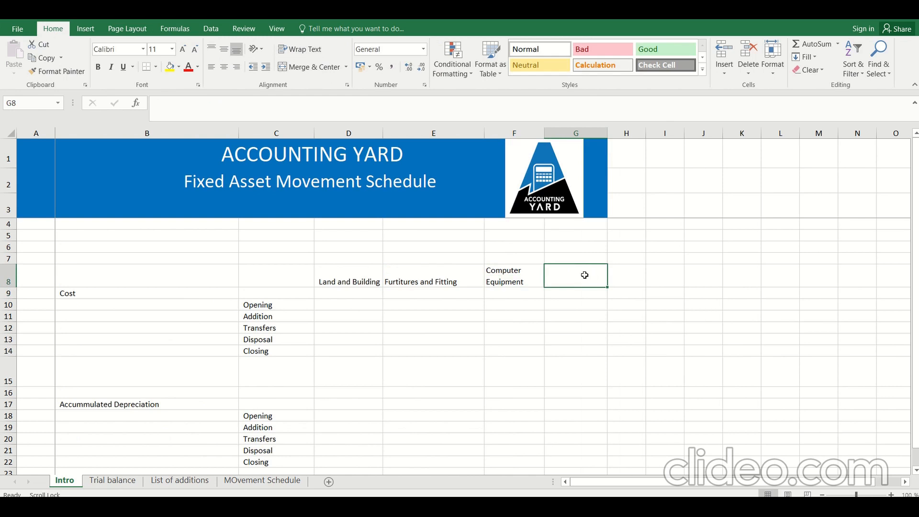
text(M)
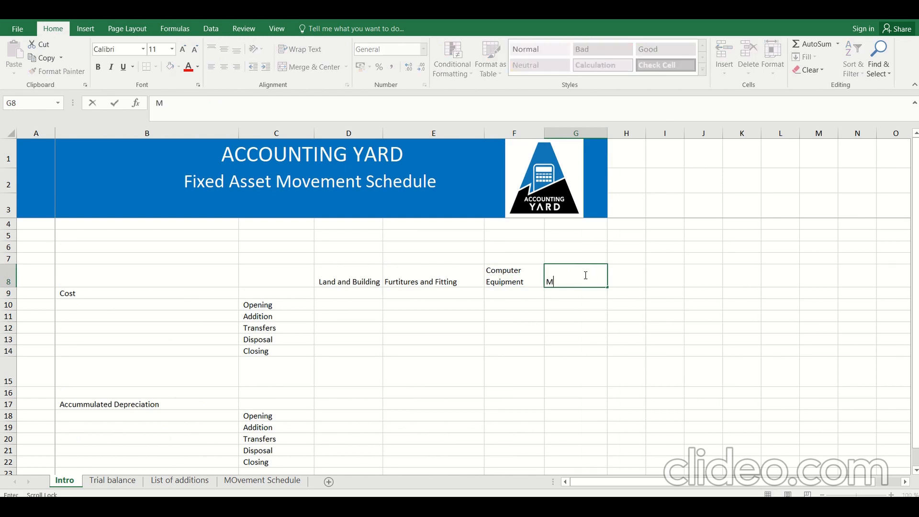
text(Ovement Vehilce)
key(Return)
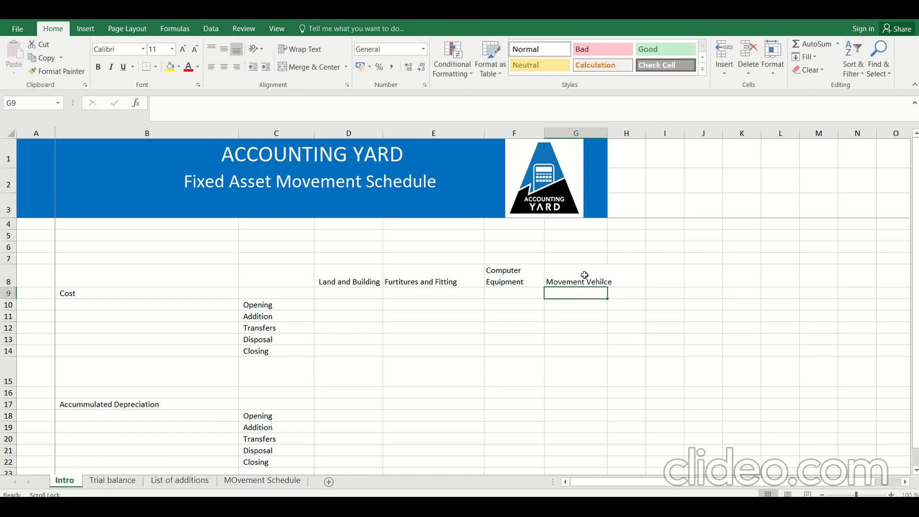
Correct the spelling of the G8 heading to "Movement Vehicle".
click(585, 275)
key(F2)
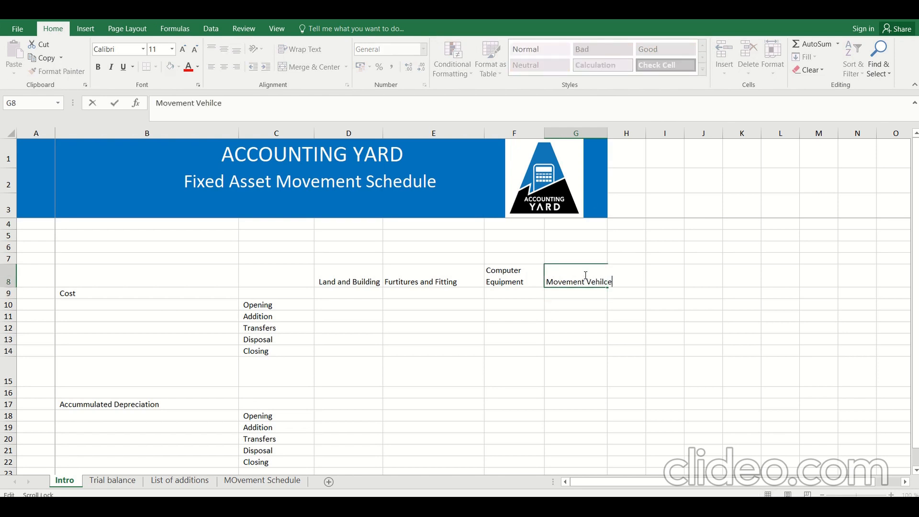
text(cle)
key(Return)
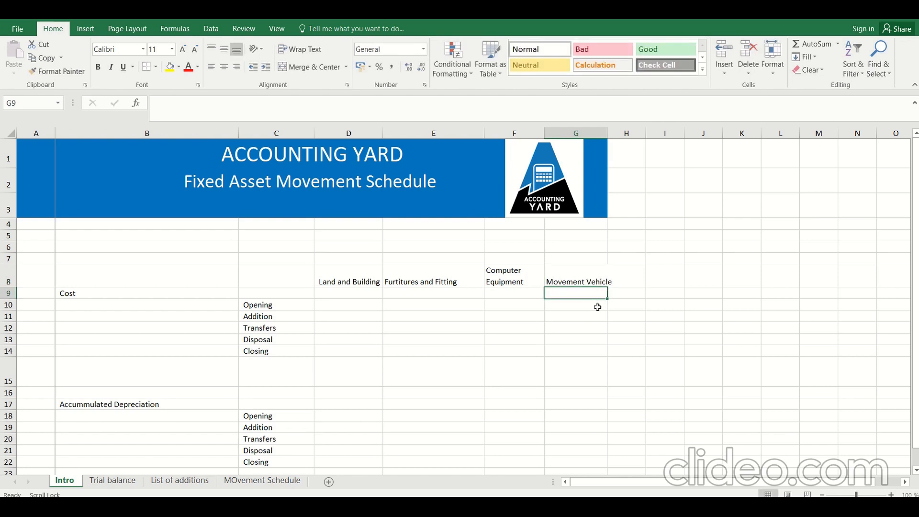
Widen column H and wrap the text of the Movement Vehicle heading in G8.
click(639, 277)
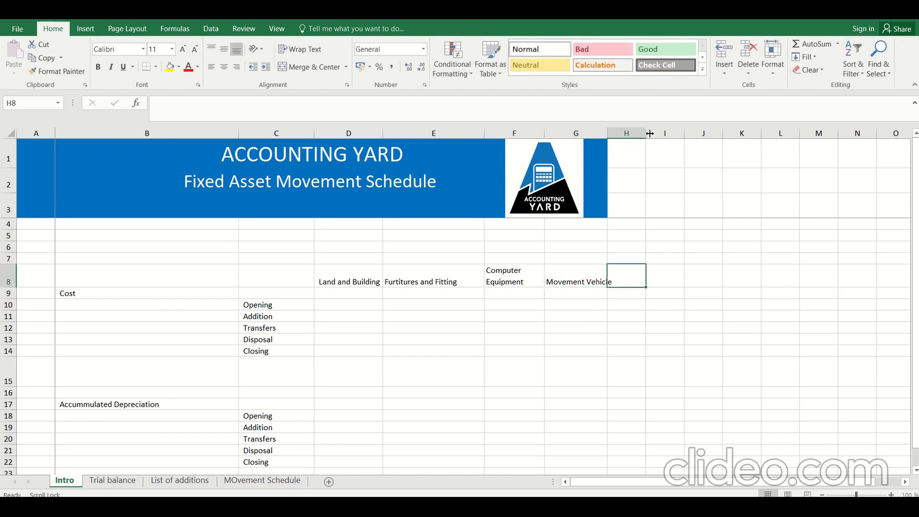
drag(646, 133, 694, 156)
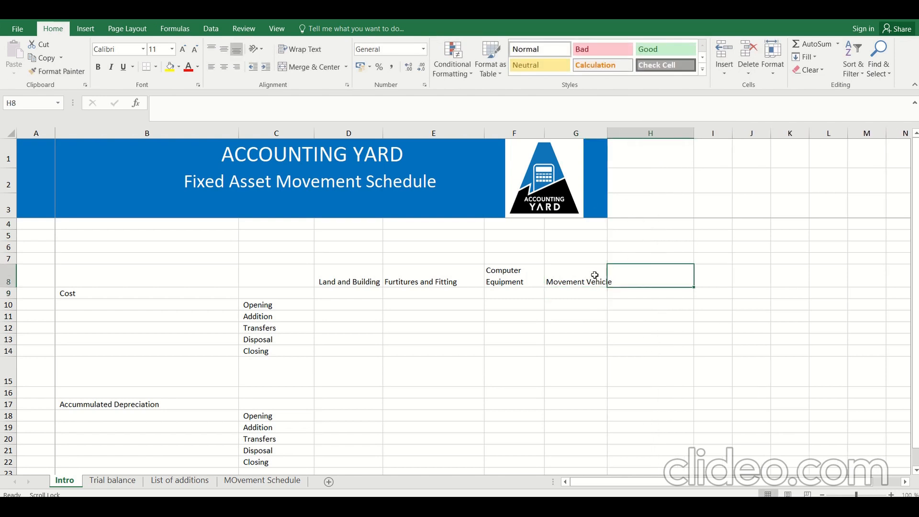
click(594, 274)
click(300, 49)
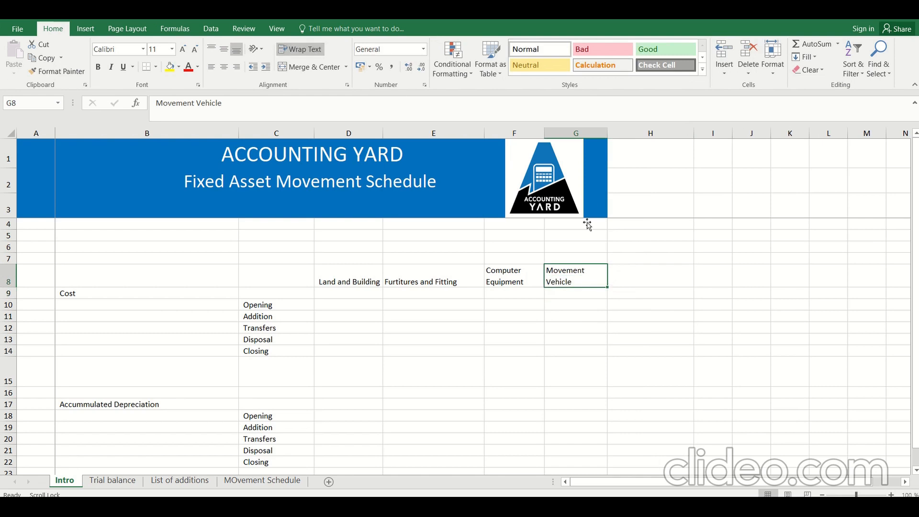
Enter the heading "CWIP/ AUC" in H8.
click(659, 278)
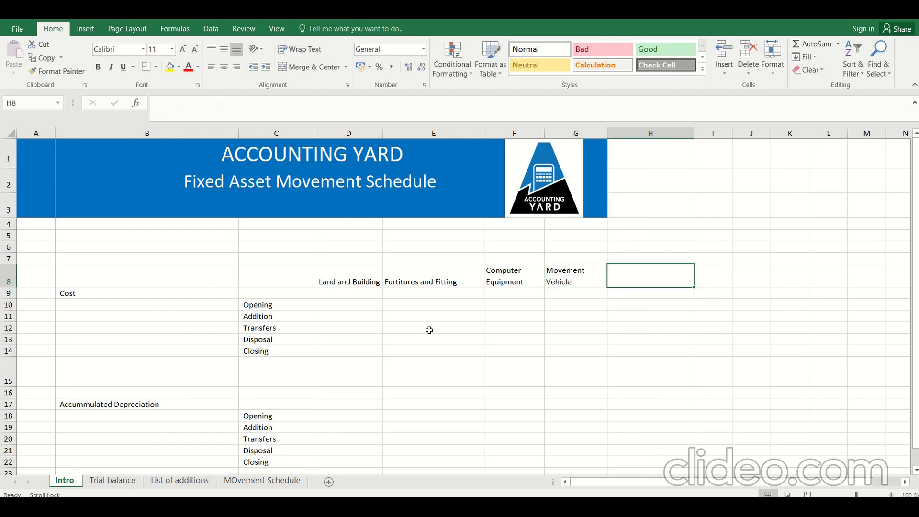
text(CWIP)
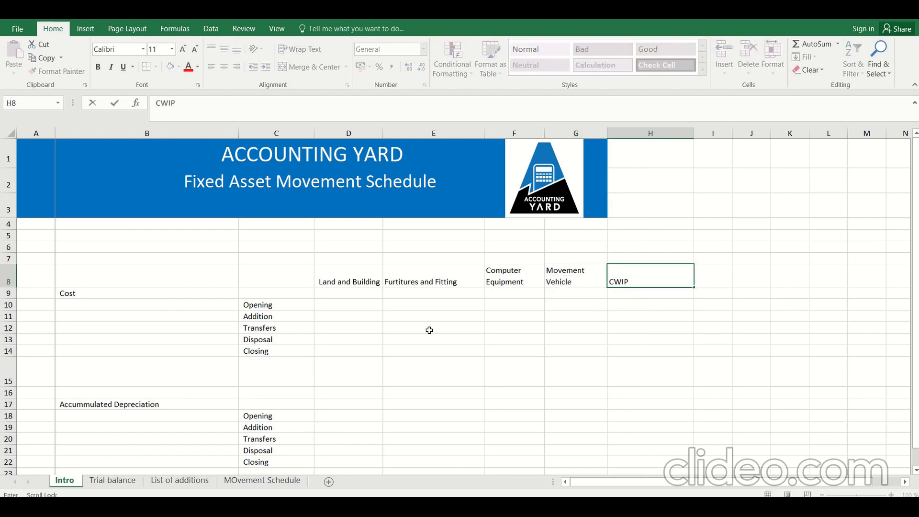
text(/ AUC)
key(Return)
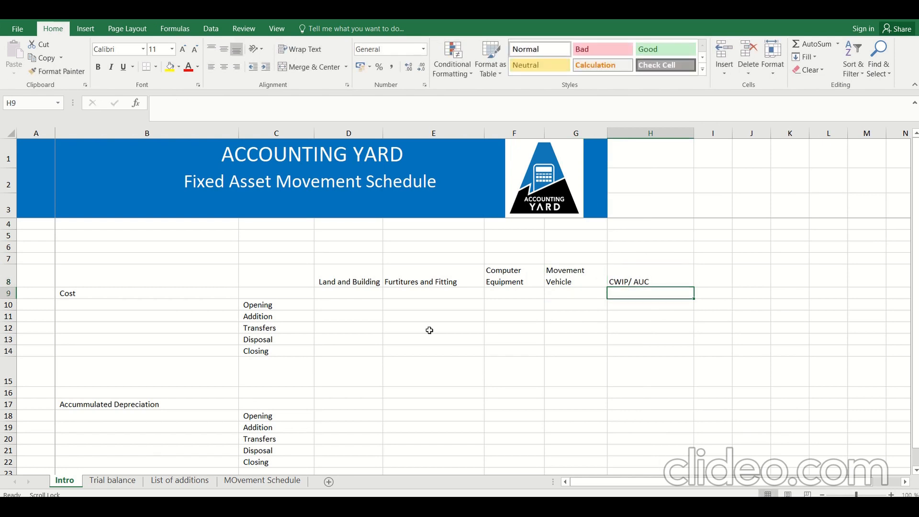
Widen column I and enter the heading "Total" in I8.
scroll(429, 330, right, 1)
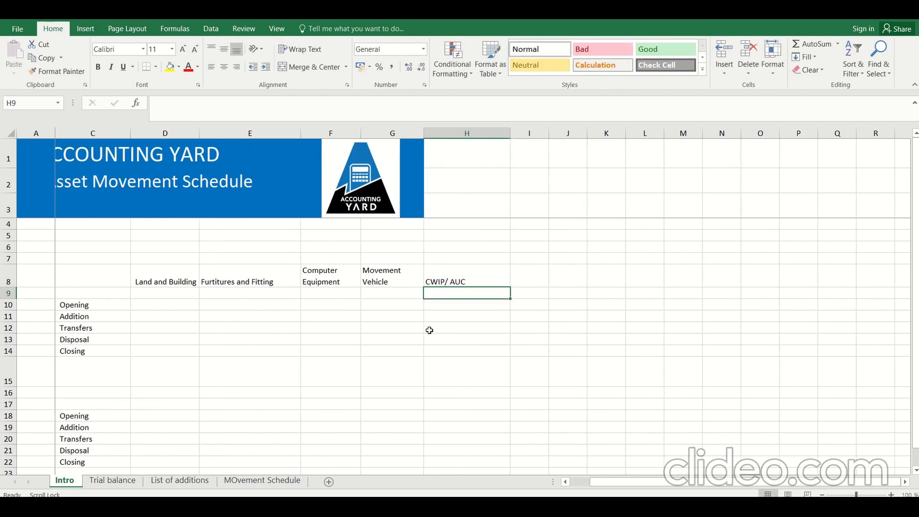
click(537, 276)
drag(549, 134, 597, 139)
text(Total)
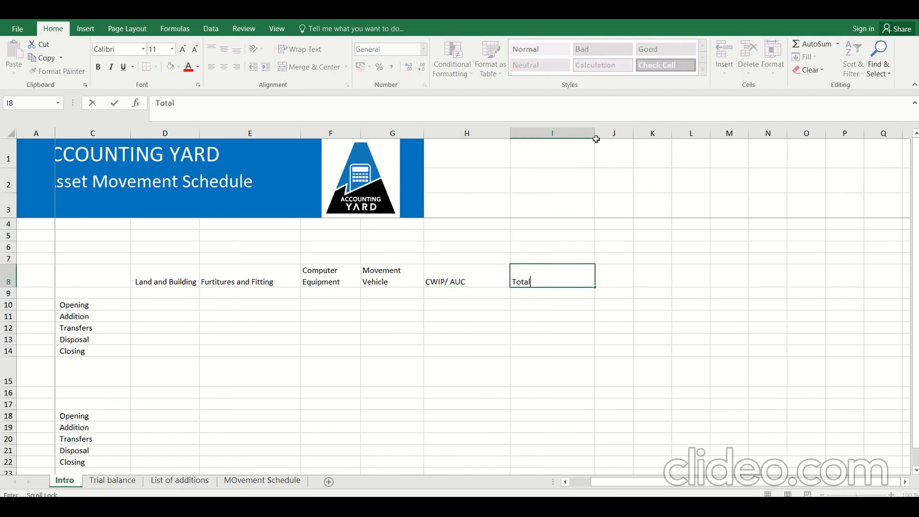
key(Return)
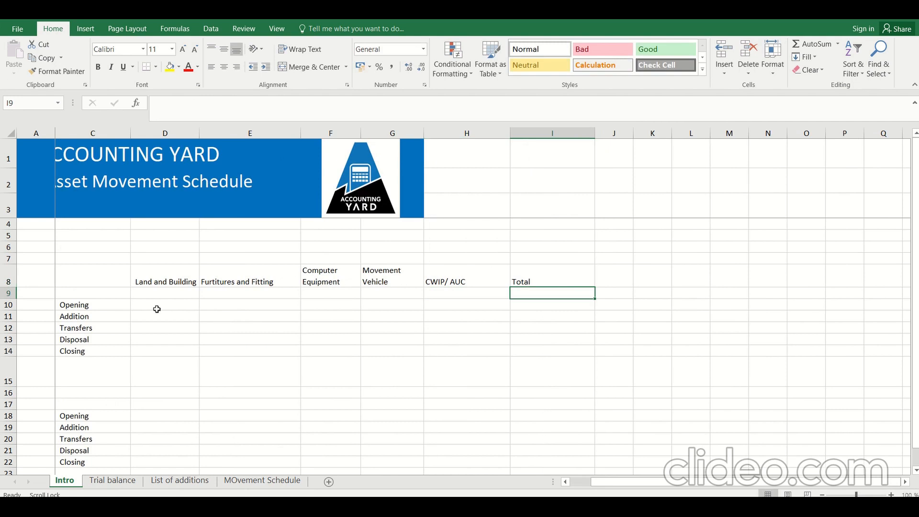
Enter the note "AFS" in J10, beside the Opening row of the cost section.
drag(157, 309, 491, 303)
click(561, 306)
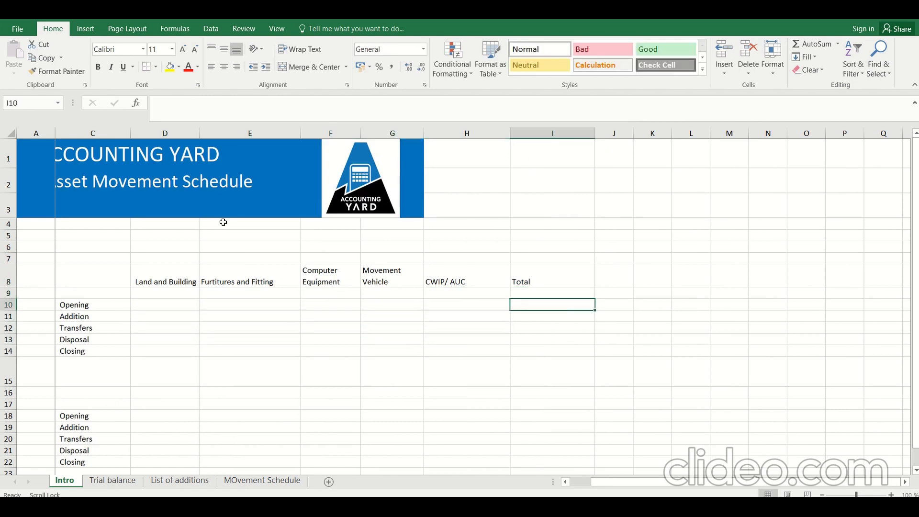
drag(166, 303, 578, 299)
click(619, 304)
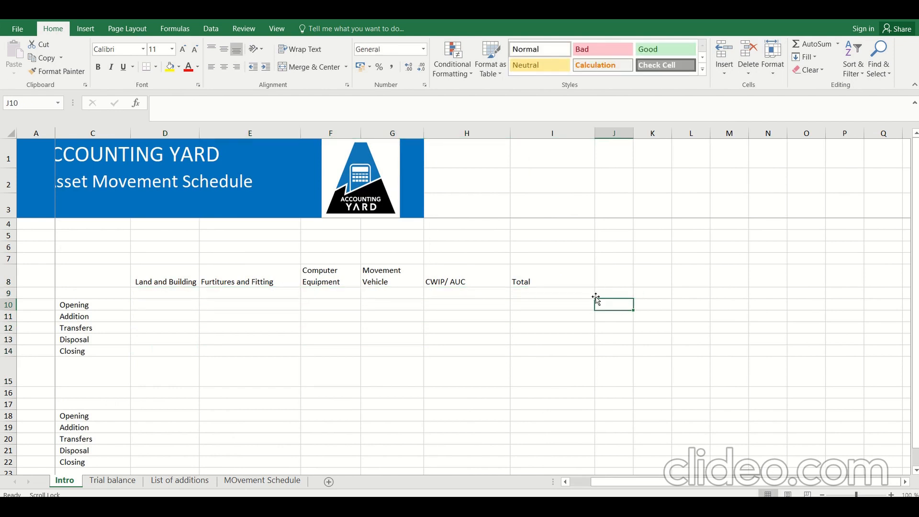
text(AFS)
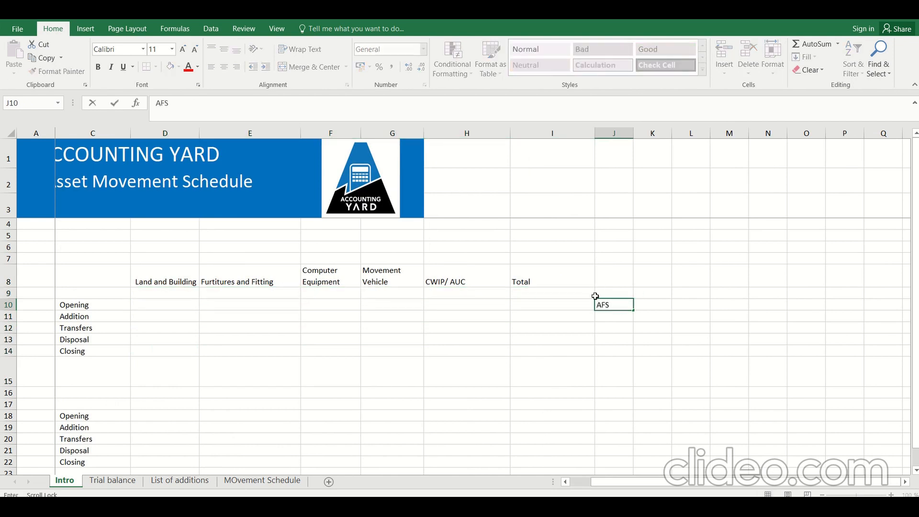
key(Return)
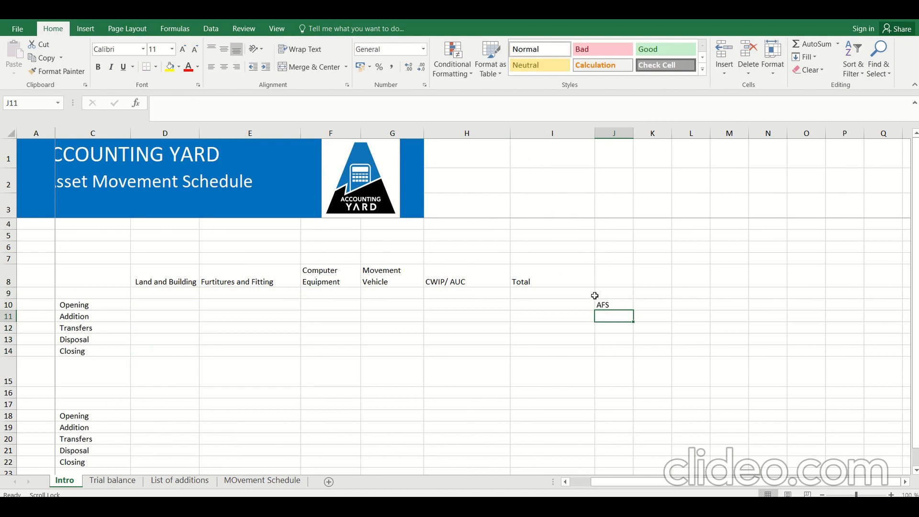
Examine the 2018 balances in the Trial balance sheet, the List of additions, and the Intro and MOvement Schedule sheets.
click(173, 308)
click(114, 481)
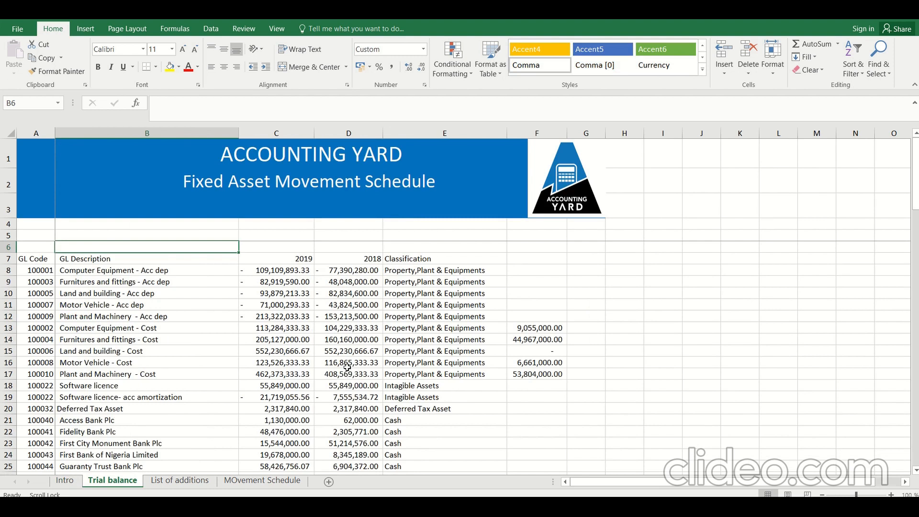
drag(348, 255, 371, 389)
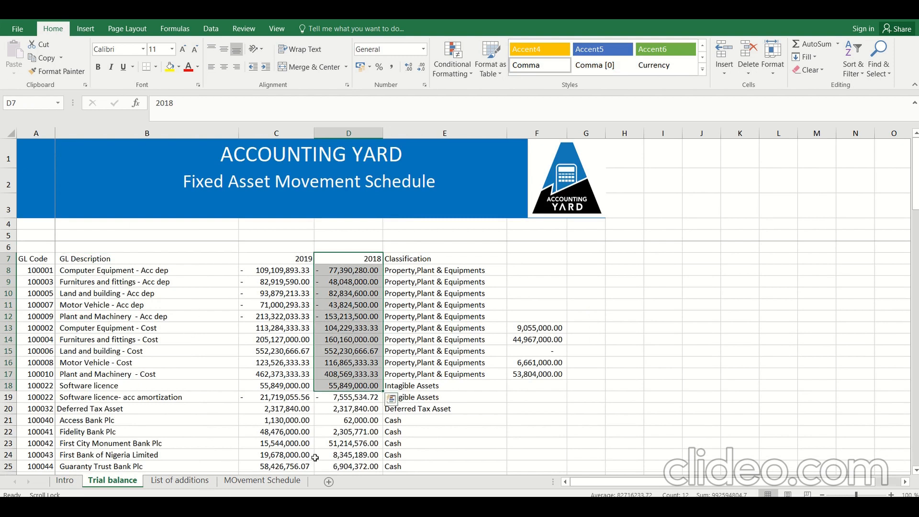
click(179, 481)
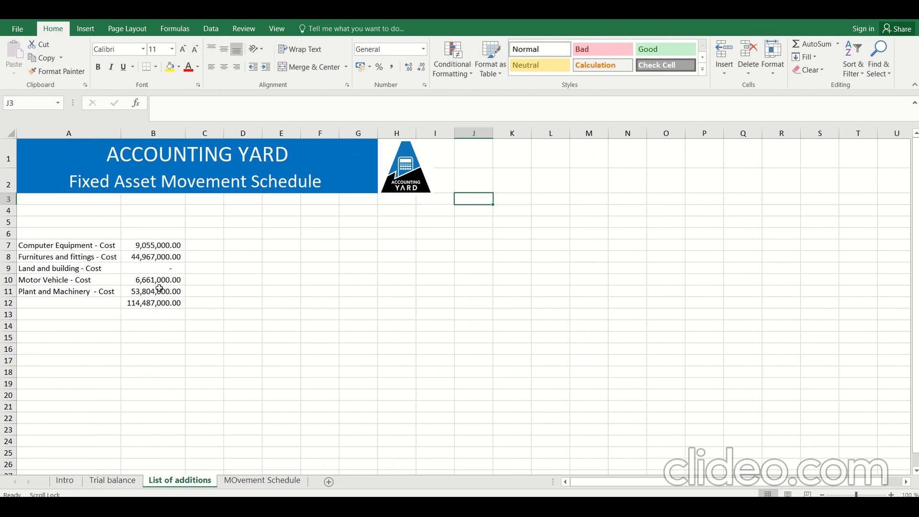
click(113, 481)
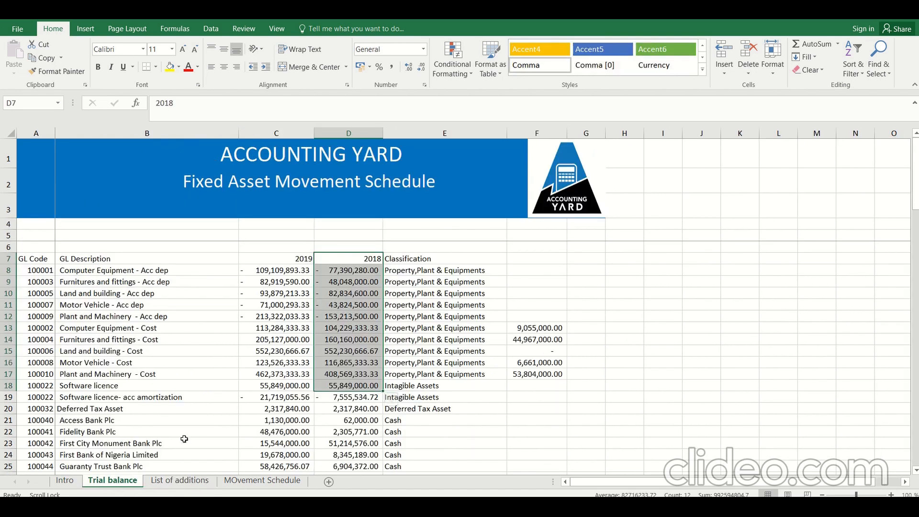
click(78, 486)
scroll(217, 328, down, 3)
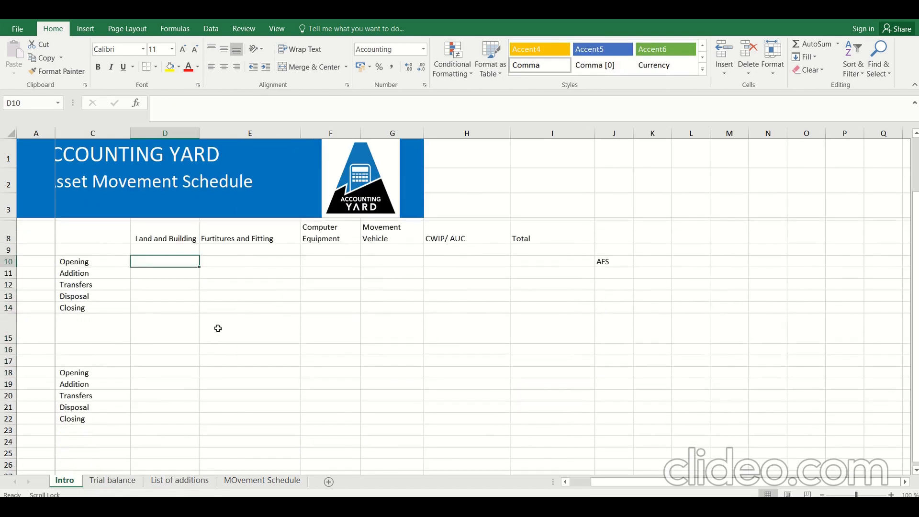
drag(730, 484, 659, 474)
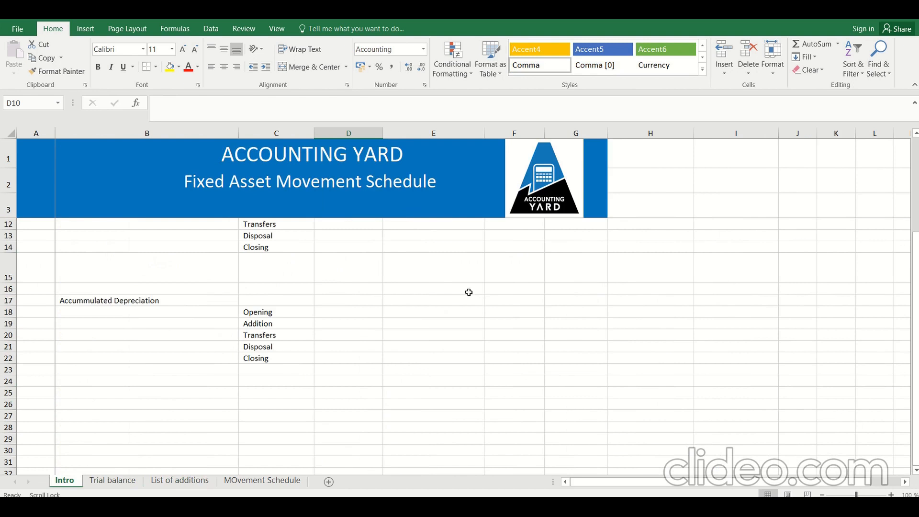
scroll(469, 294, up, 2)
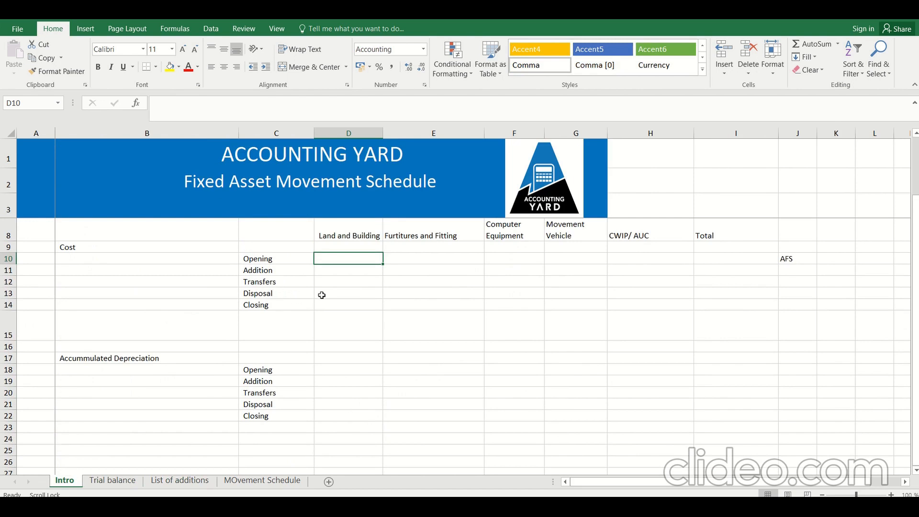
click(262, 481)
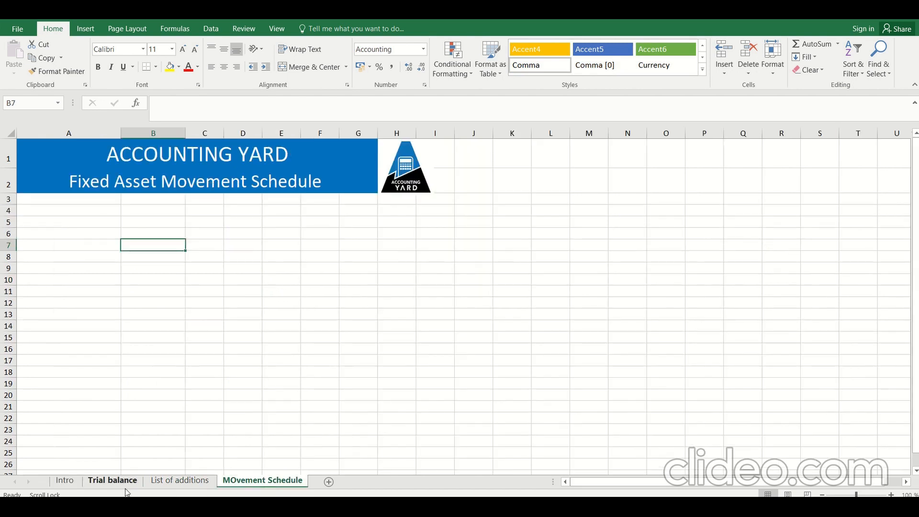
click(65, 481)
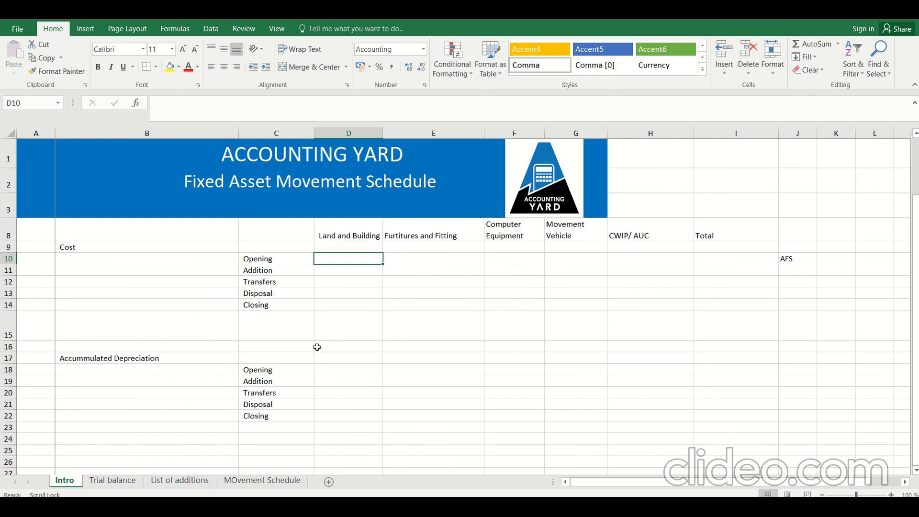
Copy the schedule layout B8:J22 from the Intro sheet into the MOvement Schedule sheet, starting at A6.
click(85, 245)
drag(98, 228, 789, 420)
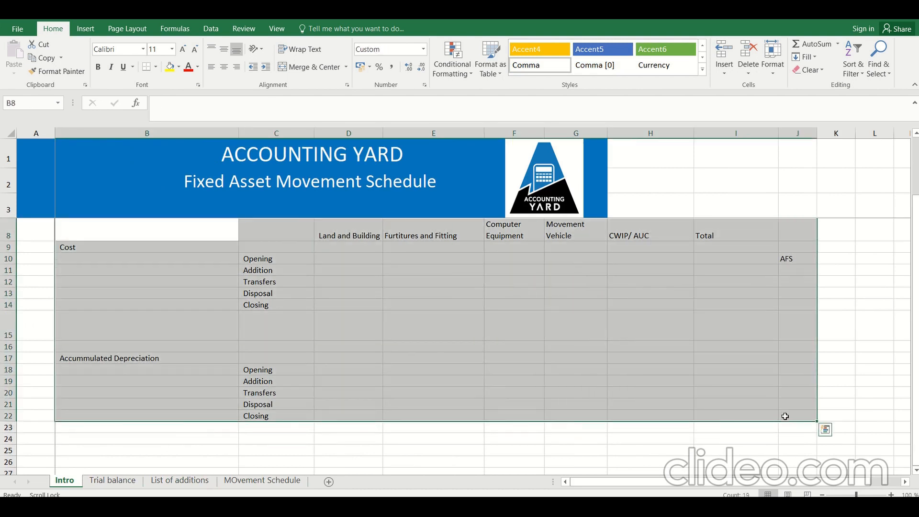
key(ctrl+c)
click(262, 480)
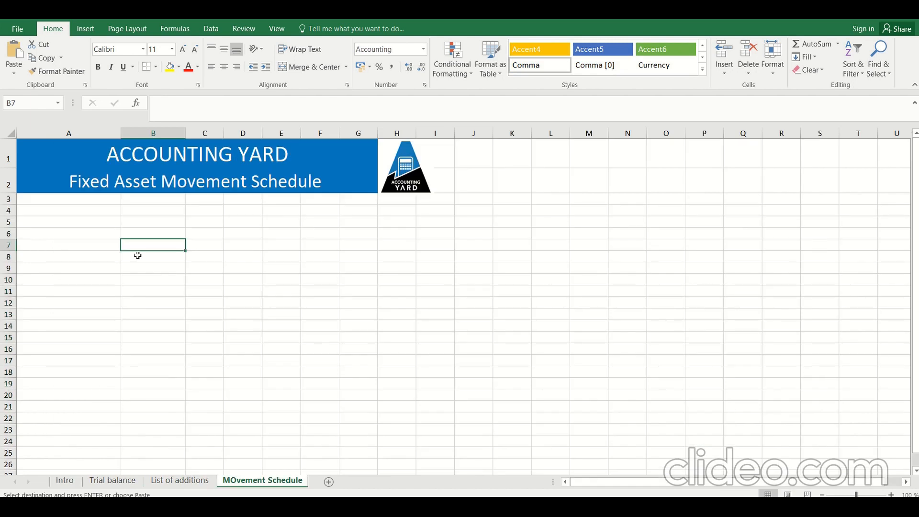
click(112, 236)
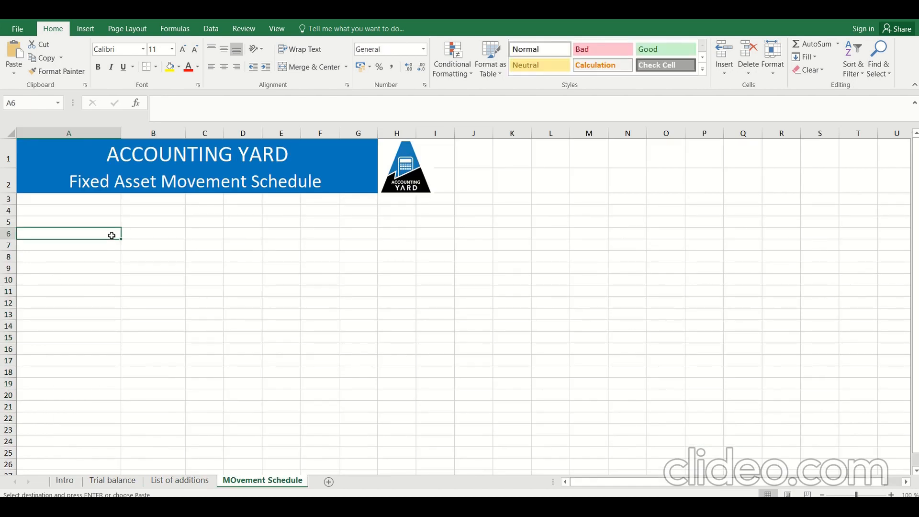
key(ctrl+v)
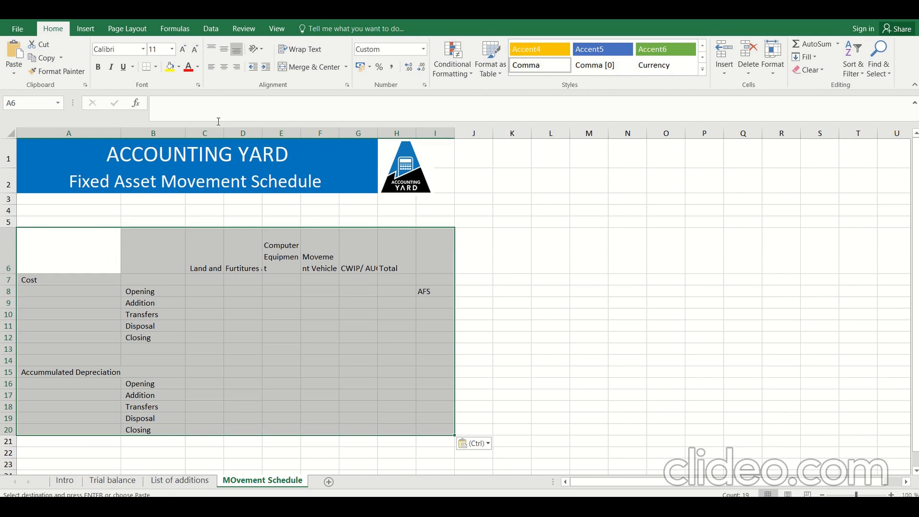
Autofit columns C to G to their contents and widen column E to fit the Computer Equipment heading.
drag(205, 133, 364, 153)
double_click(378, 134)
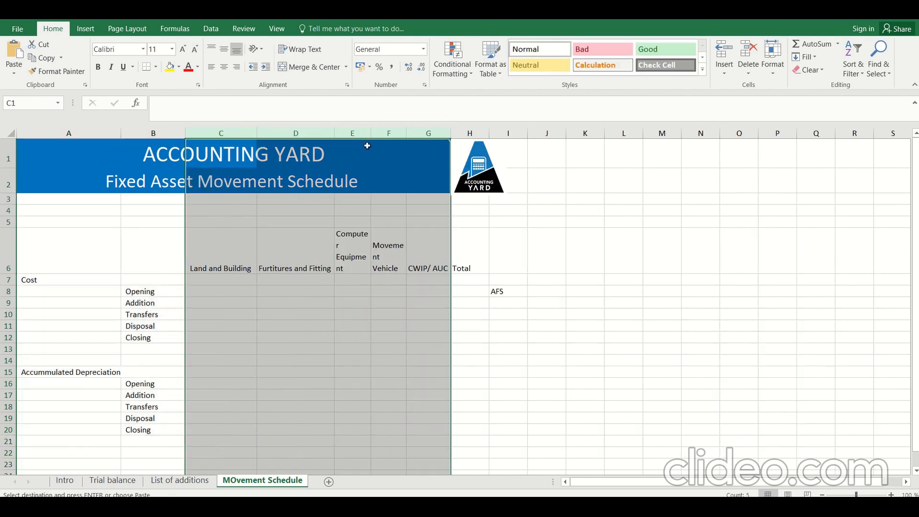
click(354, 133)
drag(371, 133, 400, 143)
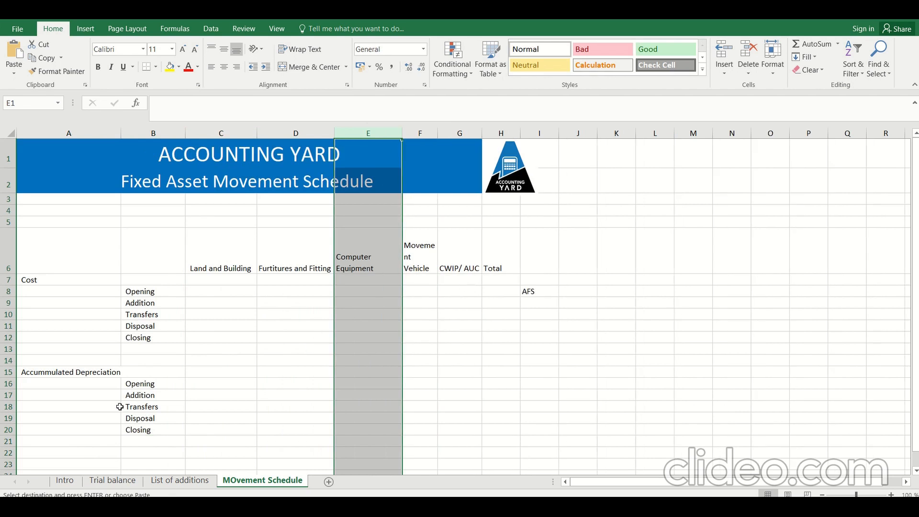
Replace the Addition label in B17 under Accummulated Depreciation with "Charge for the year" and widen column B to fit it.
scroll(120, 407, down, 3)
scroll(120, 398, up, 3)
scroll(120, 400, down, 2)
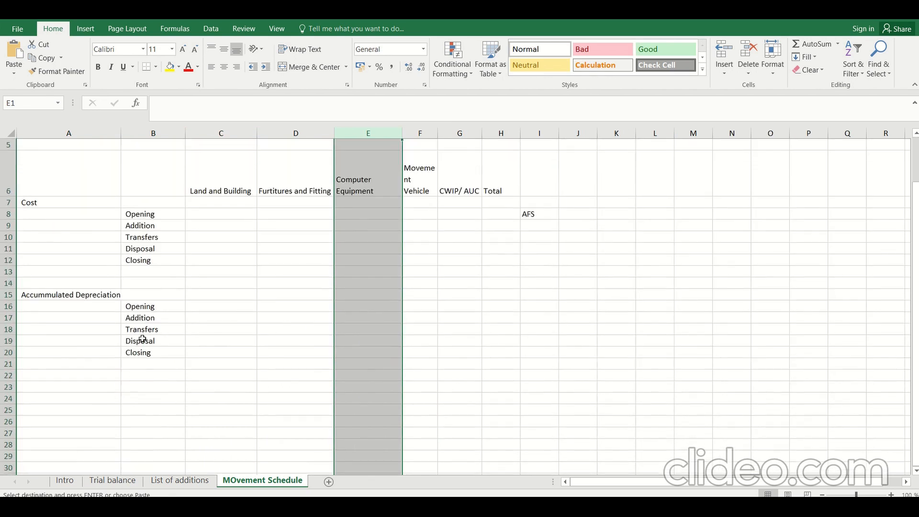
click(154, 319)
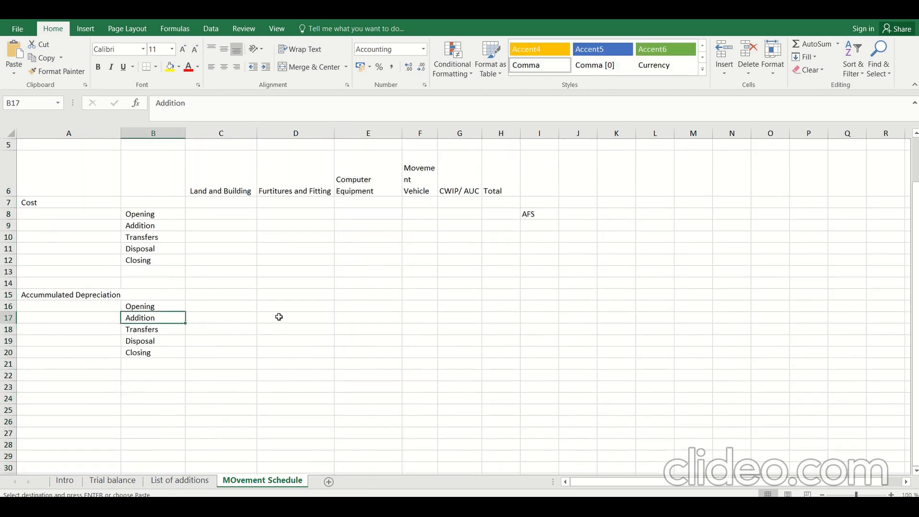
scroll(279, 317, down, 1)
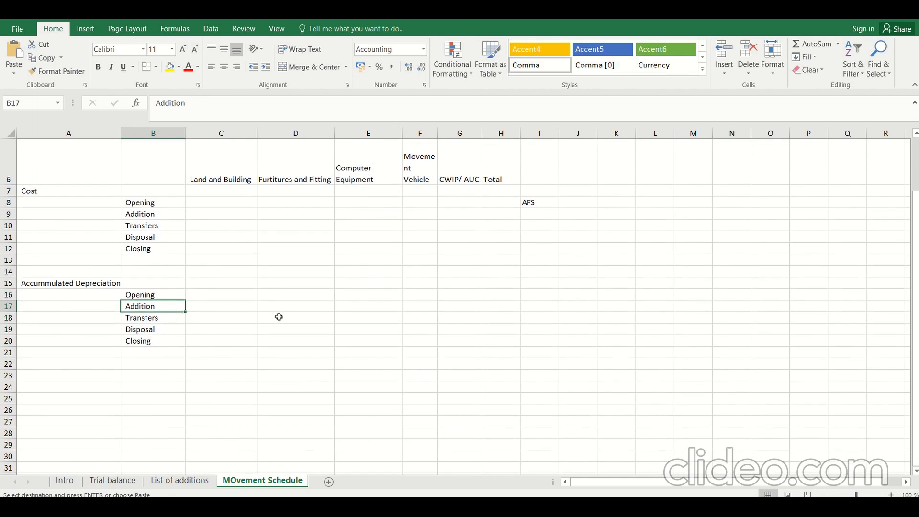
text(Depre)
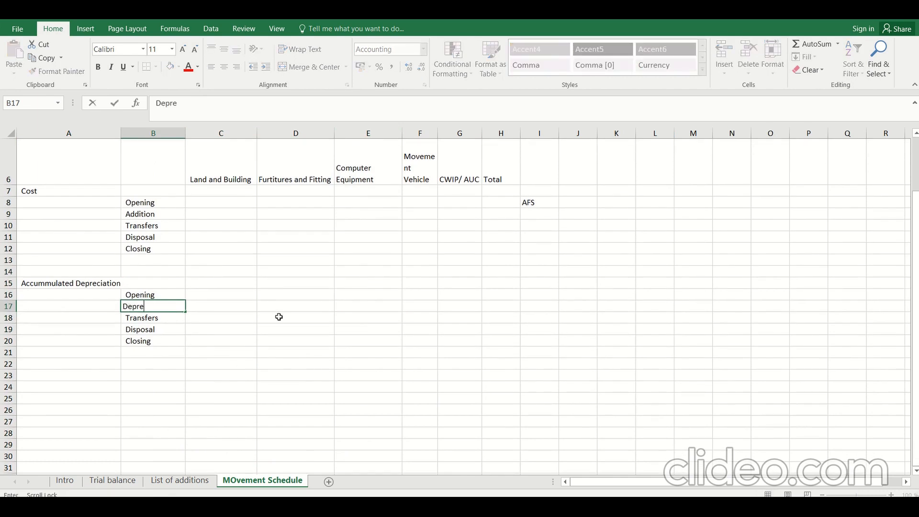
key(BackSpace)
text(Charge for the year)
key(Return)
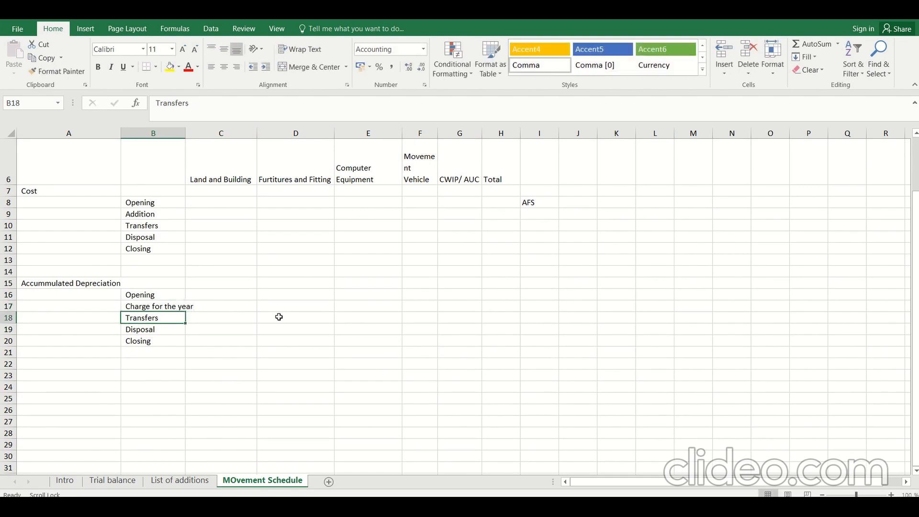
drag(184, 133, 199, 132)
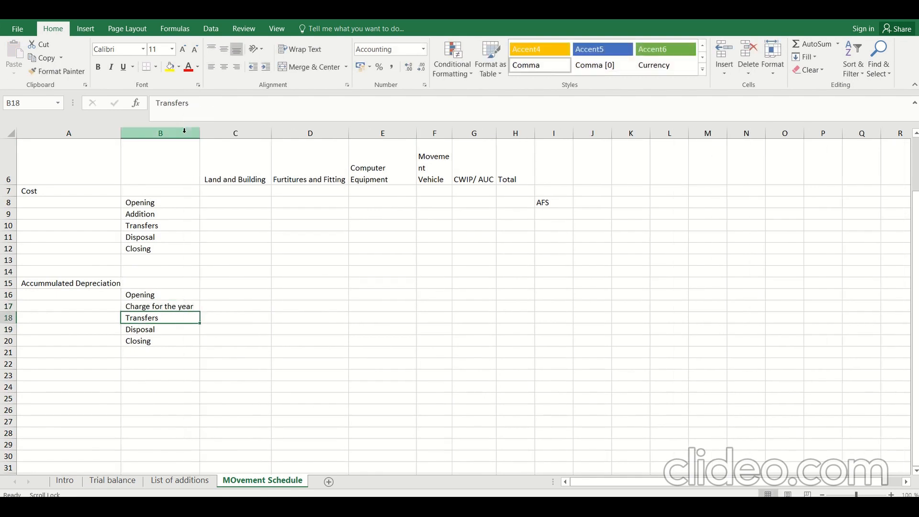
Copy the fixed asset accounts A7:D17 from the Trial balance sheet into the MOvement Schedule sheet at K8, and autofit columns K to N.
click(234, 204)
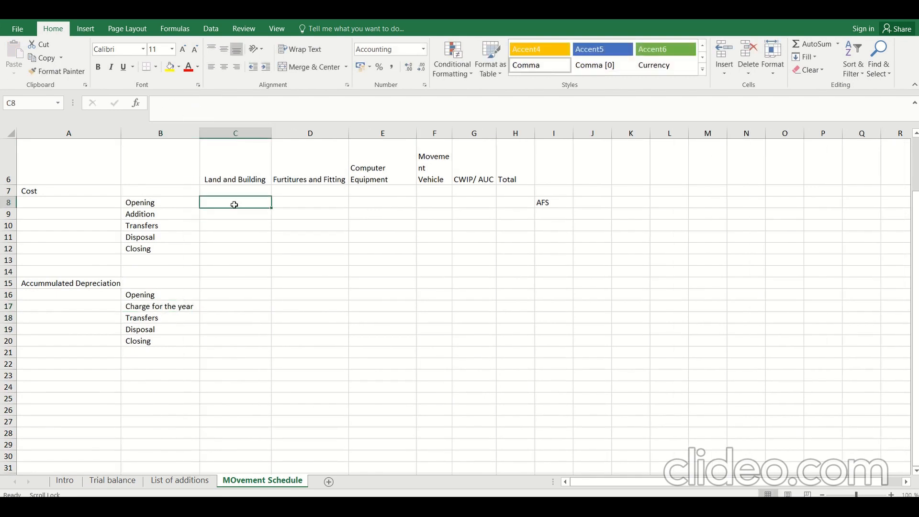
click(97, 481)
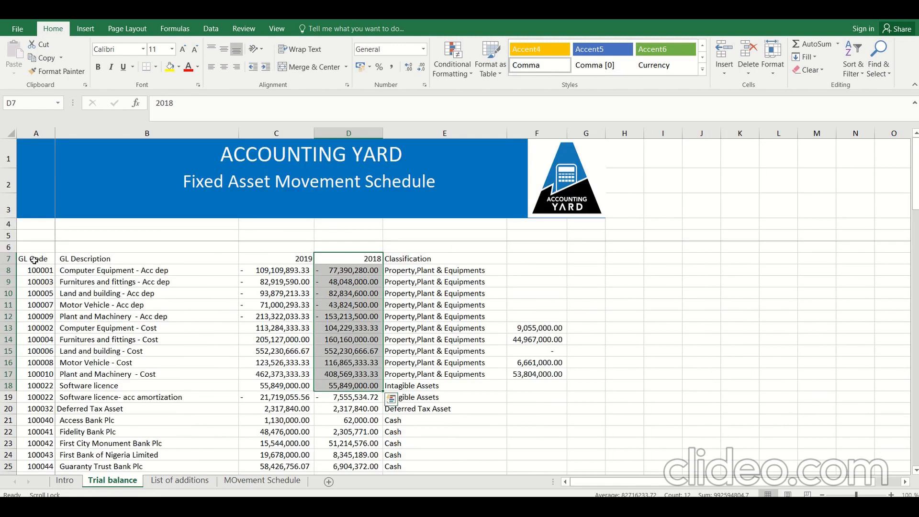
drag(34, 260, 365, 370)
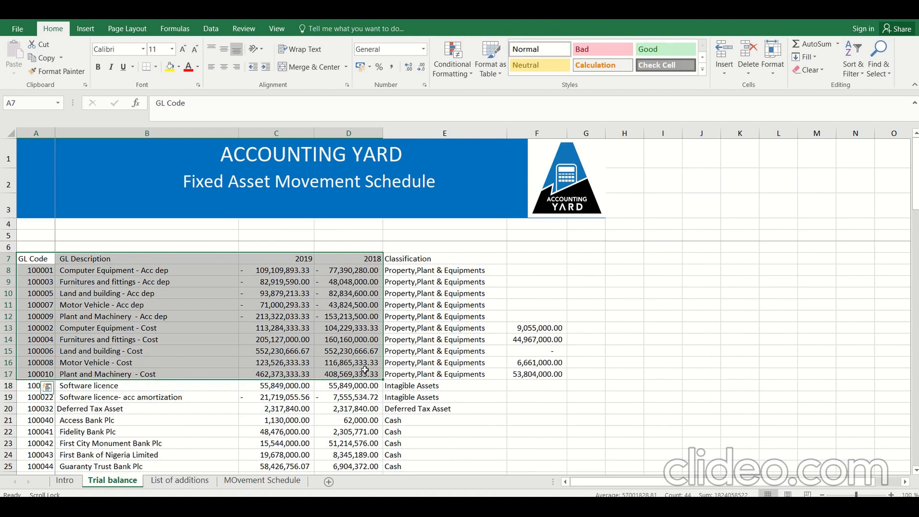
key(ctrl+c)
click(262, 480)
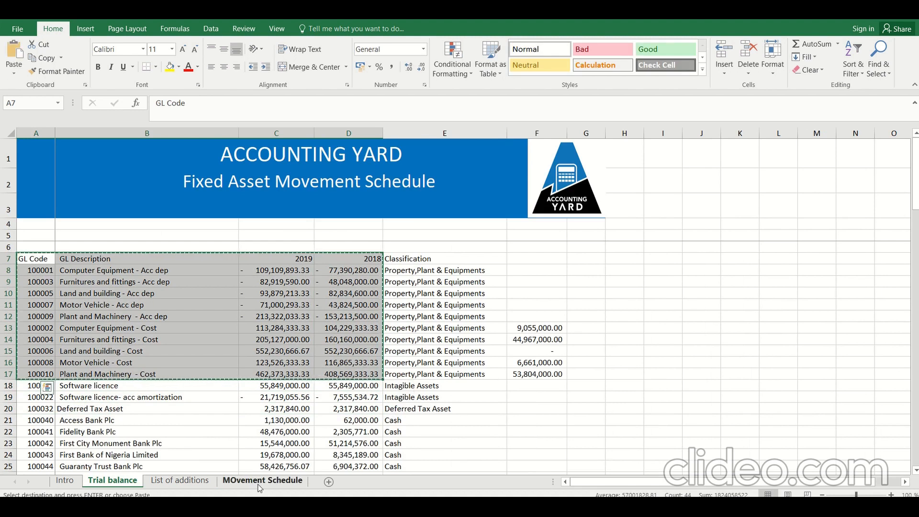
click(625, 203)
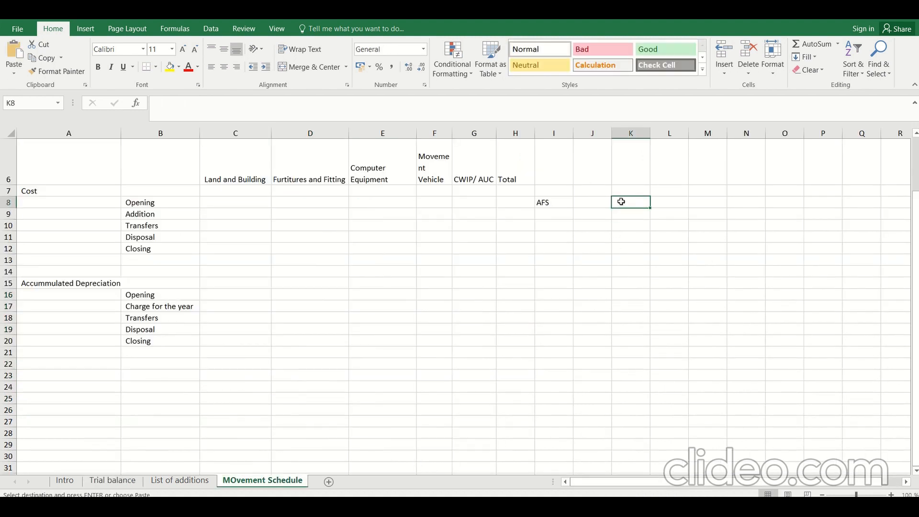
key(ctrl+v)
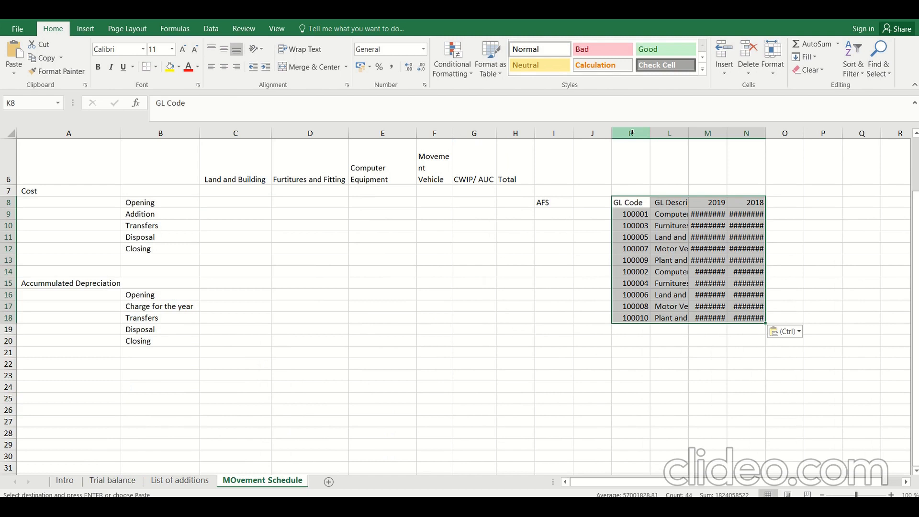
drag(631, 134, 766, 128)
double_click(766, 128)
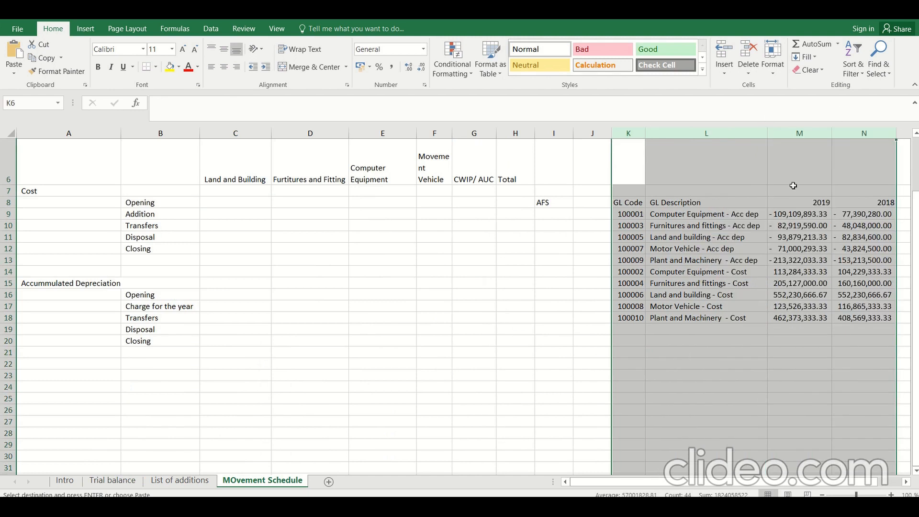
Total the 2019 balances in M19 with =SUM(M9:M18) and fill the formula across to N19 for 2018.
click(811, 330)
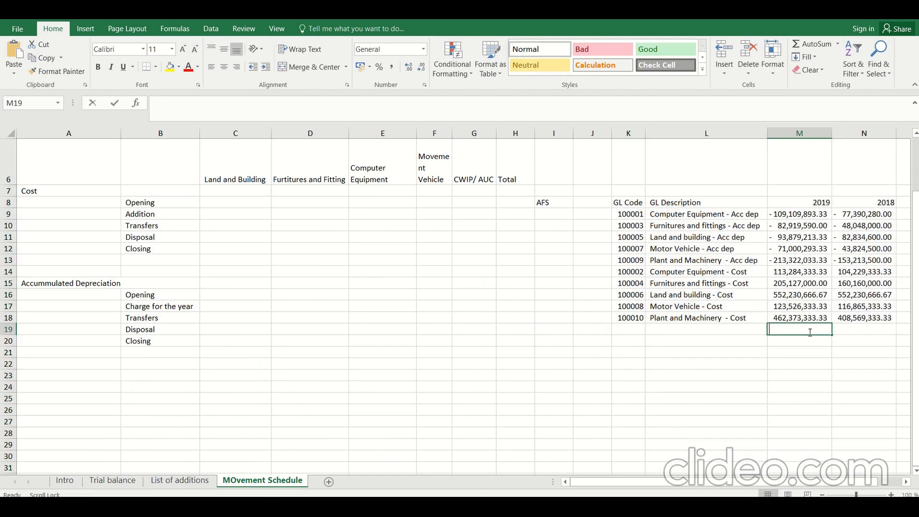
key(alt+equal)
key(Return)
scroll(809, 332, up, 1)
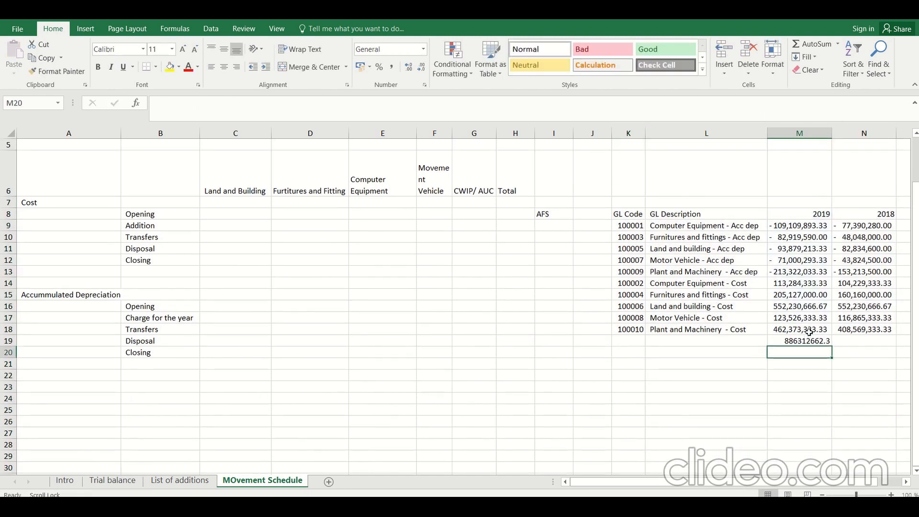
click(815, 341)
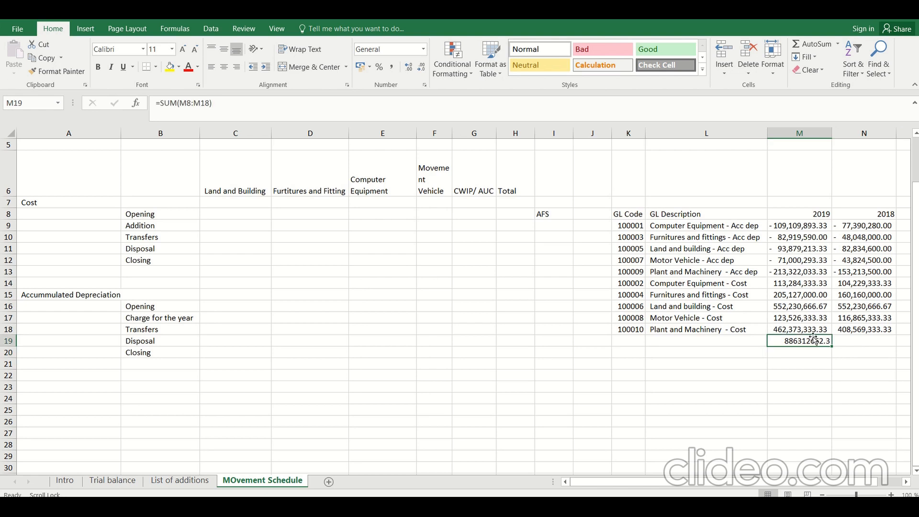
double_click(816, 342)
drag(832, 208, 838, 223)
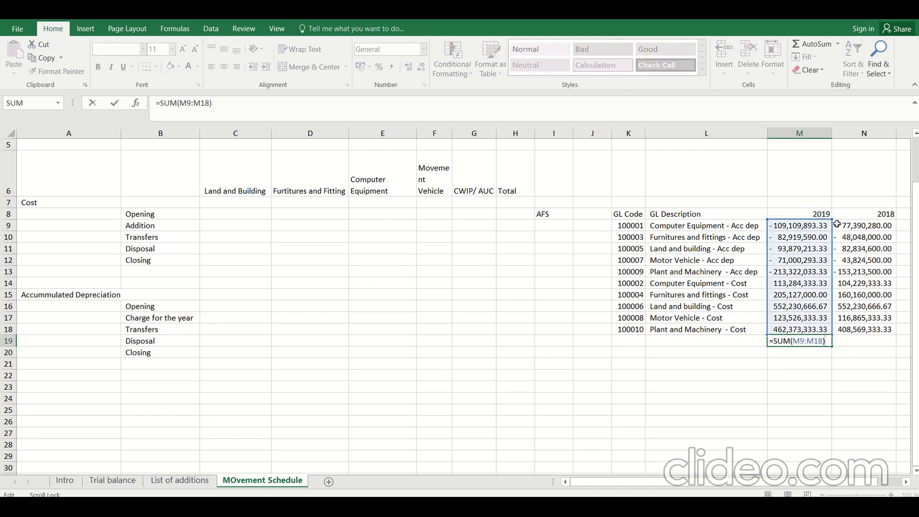
key(Return)
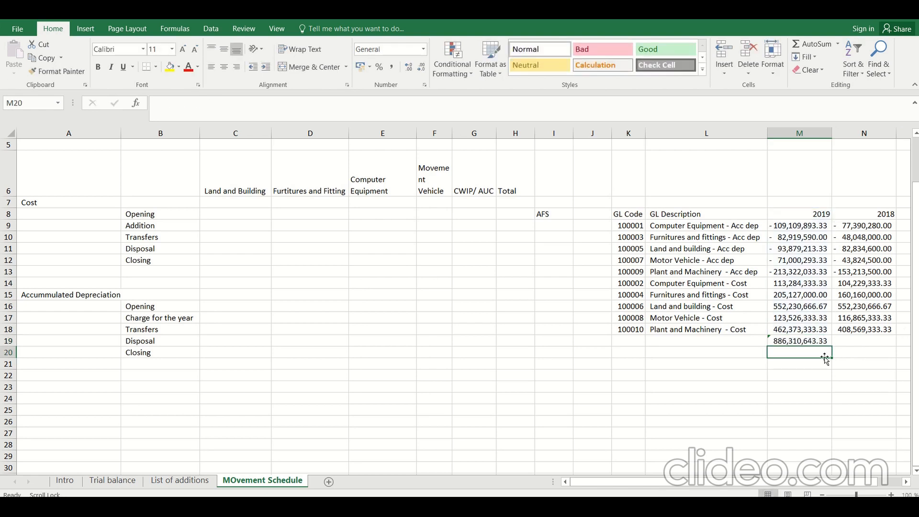
click(826, 350)
drag(834, 348, 894, 348)
click(864, 341)
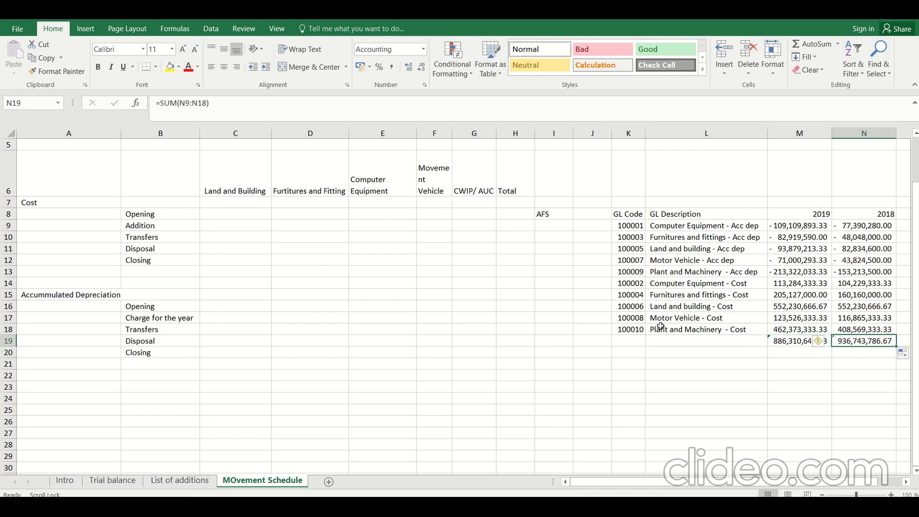
Copy the 2018 Land and building cost from N16 into the Land and Building opening cost cell C8 as a value.
click(673, 314)
click(801, 304)
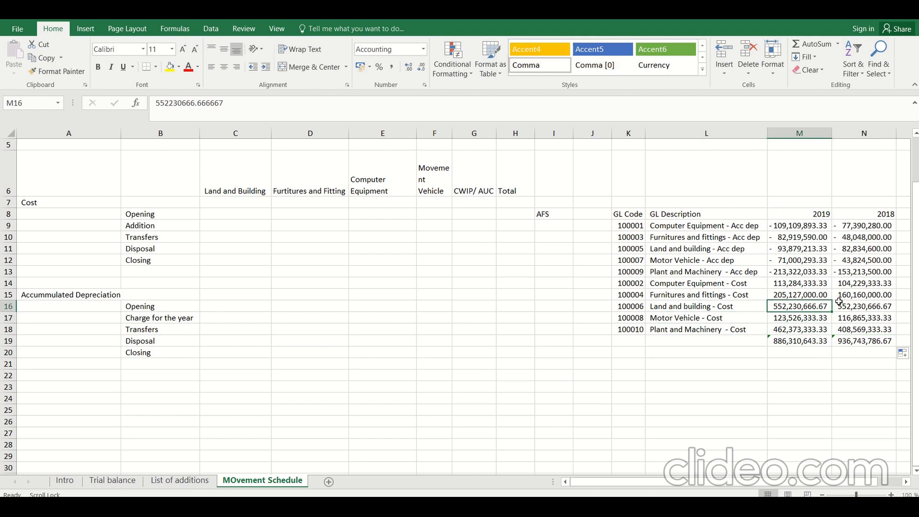
click(856, 307)
key(ctrl+c)
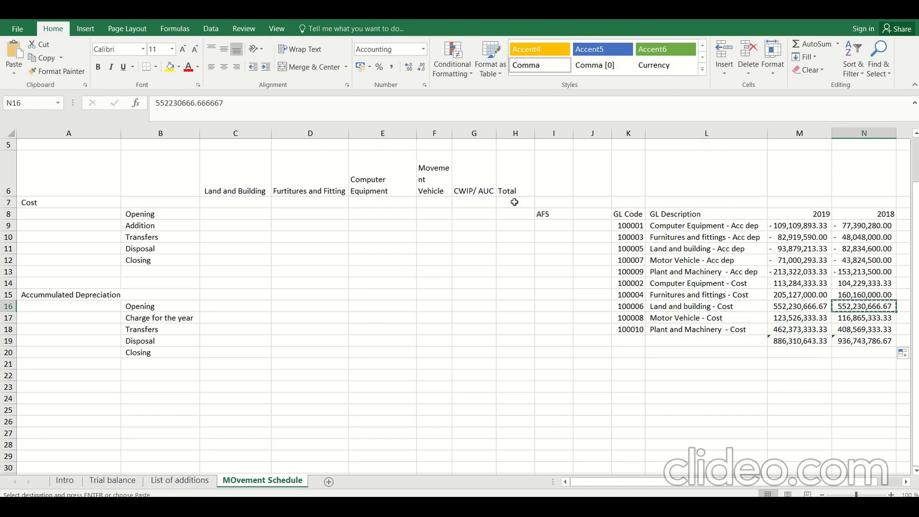
click(239, 214)
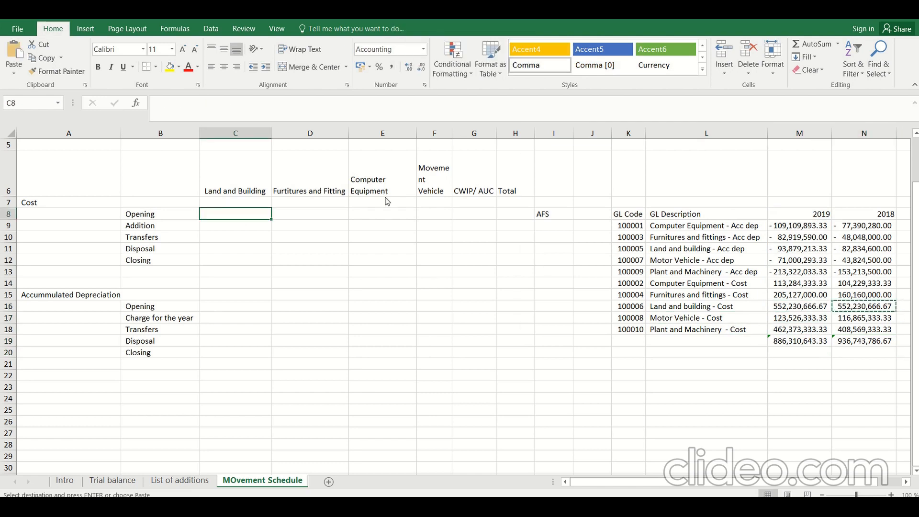
key(ctrl+alt+v)
key(Return)
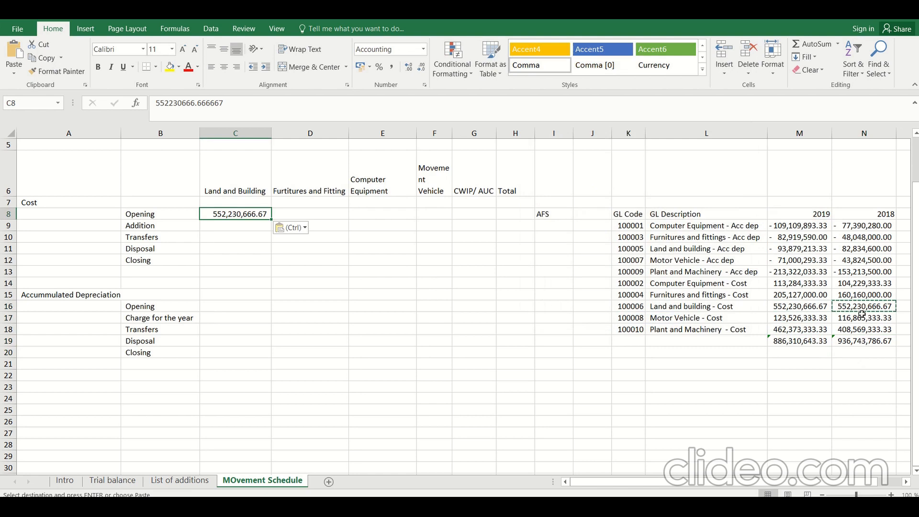
Copy the 2018 Furnitures and fittings cost from N15 into its opening cost cell D8 as a value.
click(868, 294)
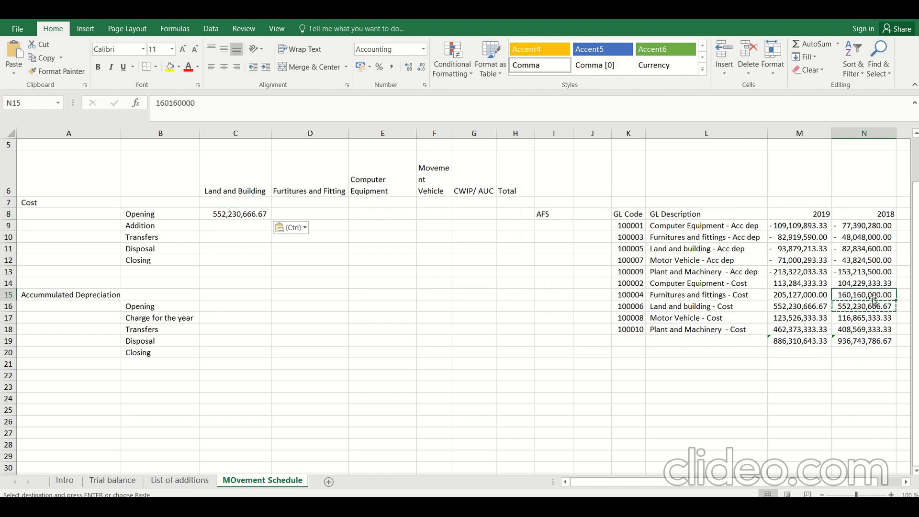
key(ctrl+c)
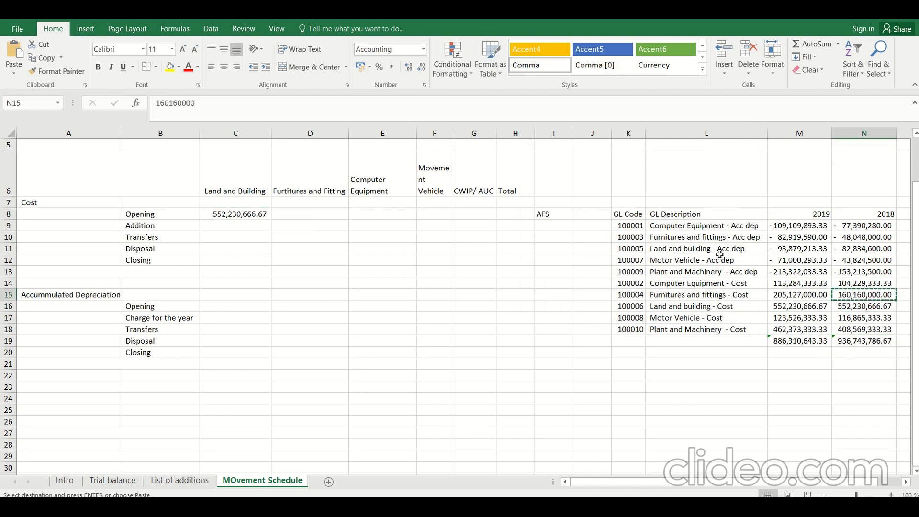
click(320, 212)
key(alt+e)
key(s)
key(v)
key(Return)
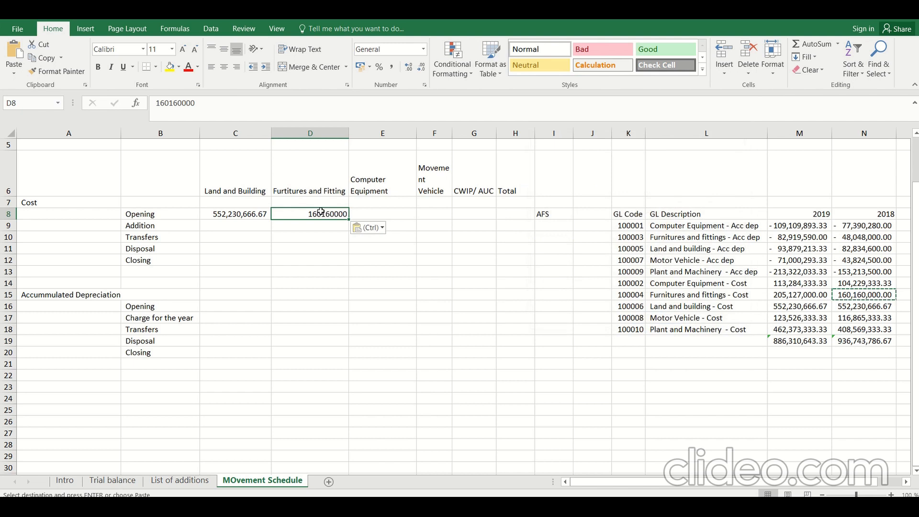
Copy the 2018 Computer Equipment cost from N14 into its opening cost cell E8 as a value.
click(866, 284)
key(ctrl+c)
click(380, 214)
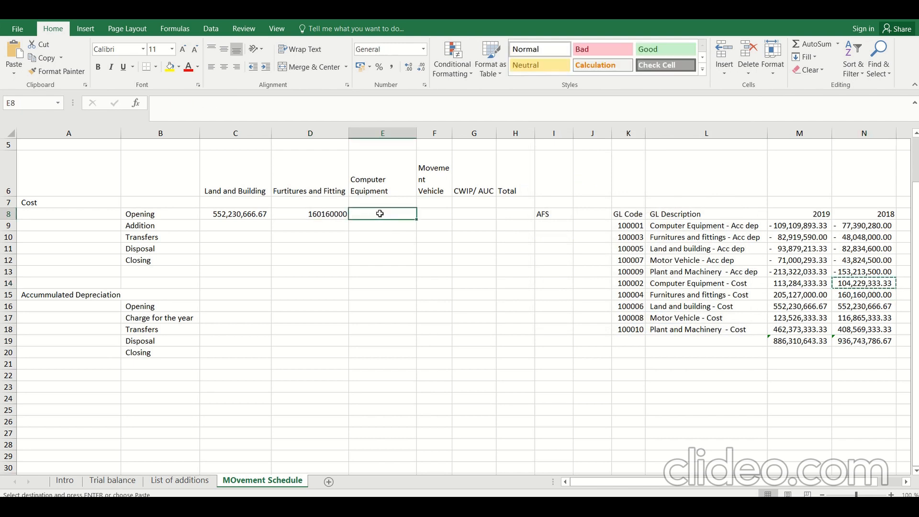
key(alt+e)
key(s)
key(v)
key(Return)
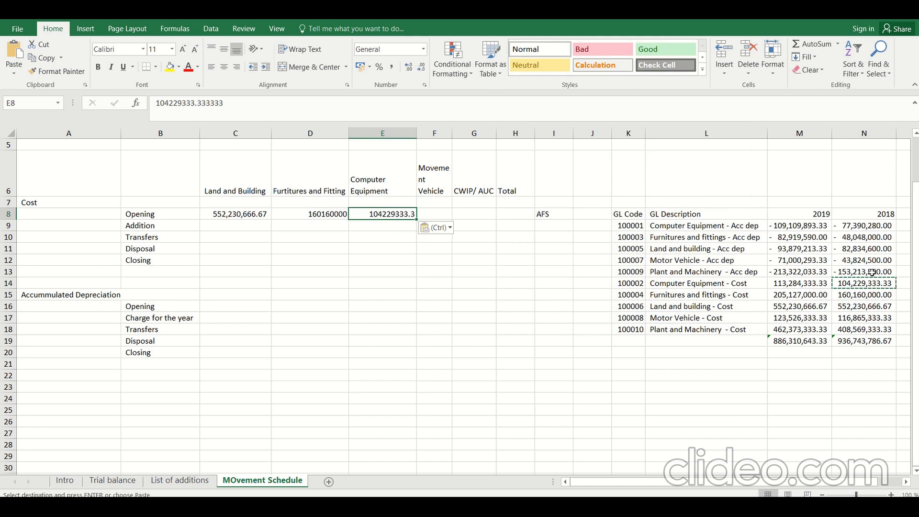
Copy the 2018 Motor Vehicle cost from N17 into opening cost cell F8 as a value, and widen column F to fit its heading.
click(862, 317)
key(ctrl+c)
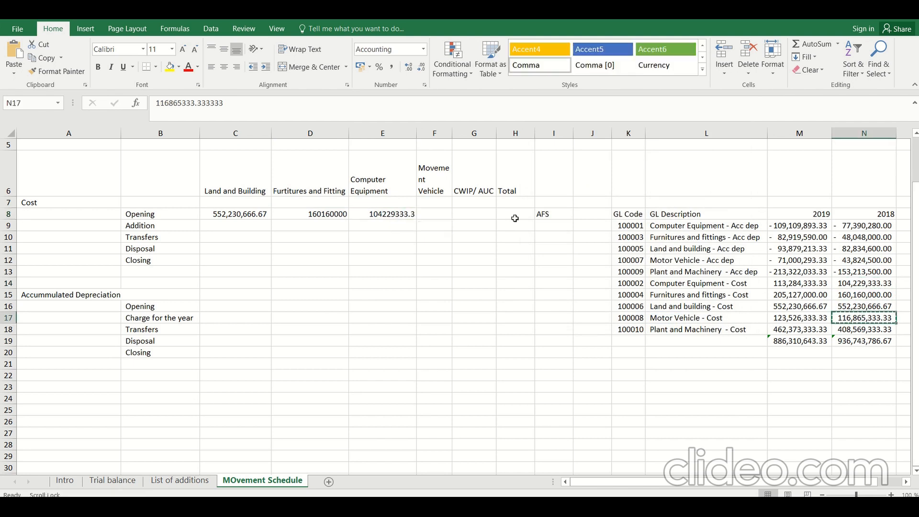
click(434, 213)
key(alt+e)
key(s)
key(v)
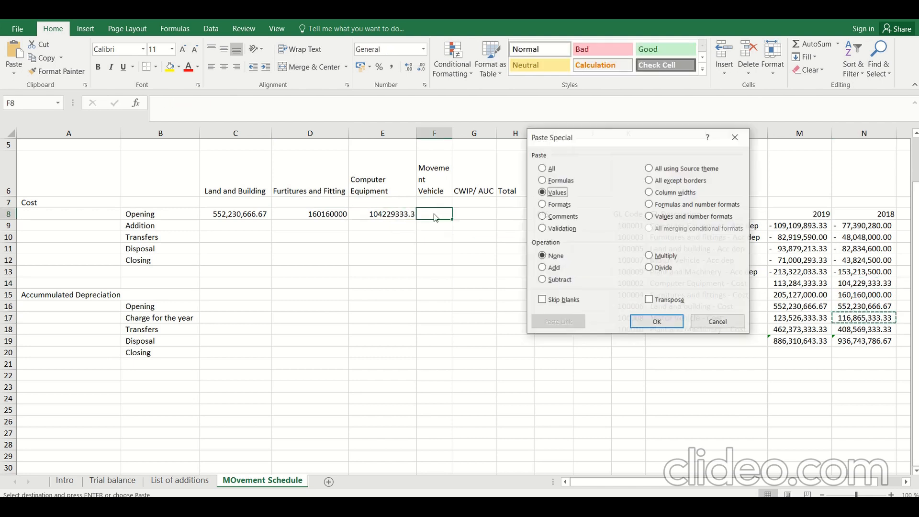
key(Return)
drag(453, 135, 484, 139)
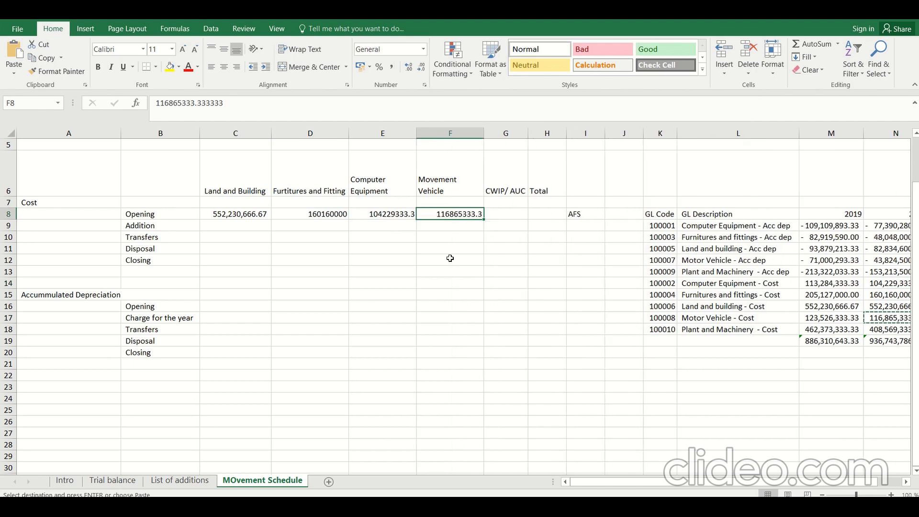
Copy the additions A7:B12 from the List of additions sheet into the MOvement Schedule sheet at K22, and autofit column K.
click(225, 228)
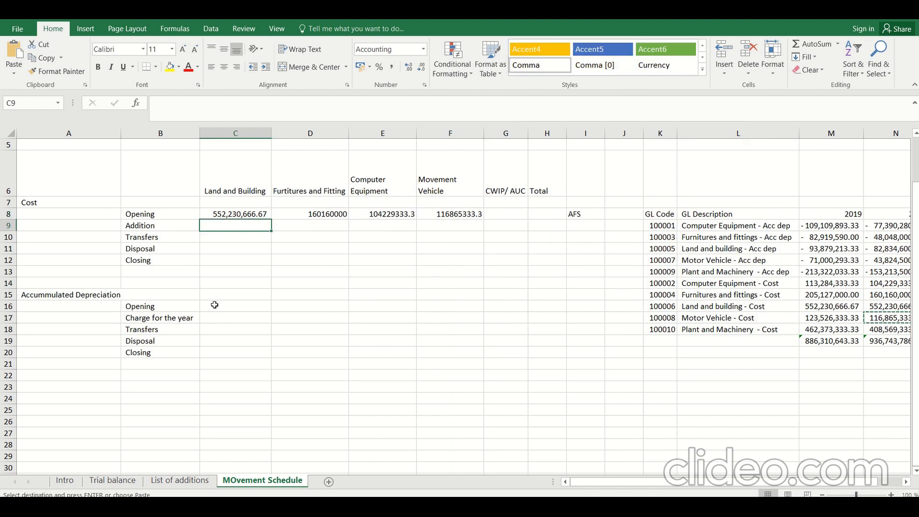
click(182, 480)
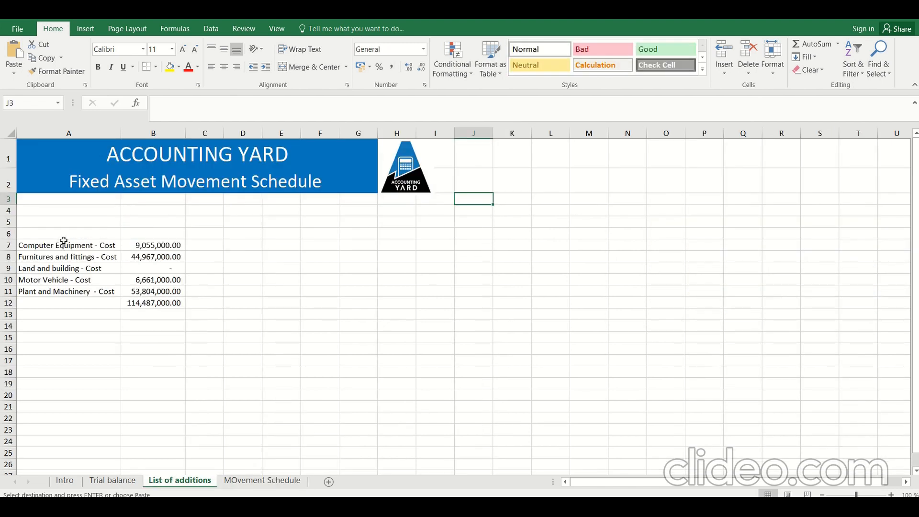
drag(64, 240, 178, 305)
key(ctrl+c)
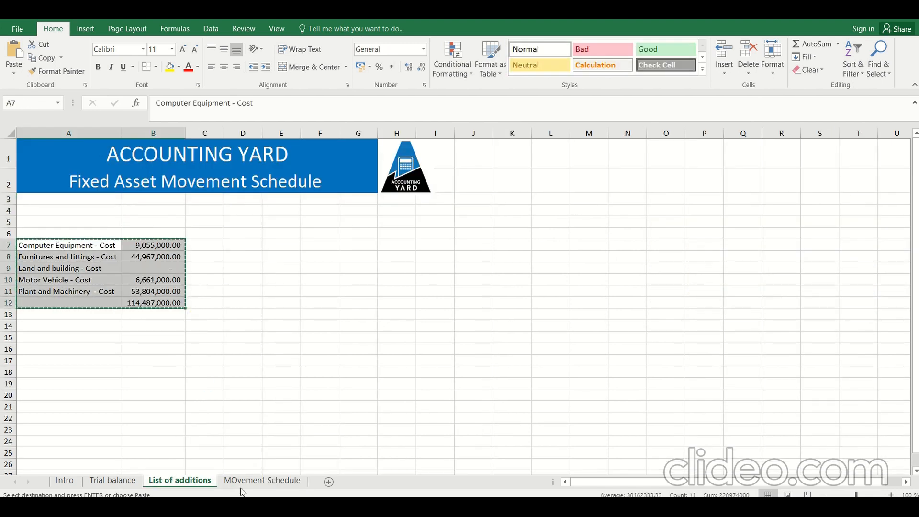
click(259, 481)
click(663, 378)
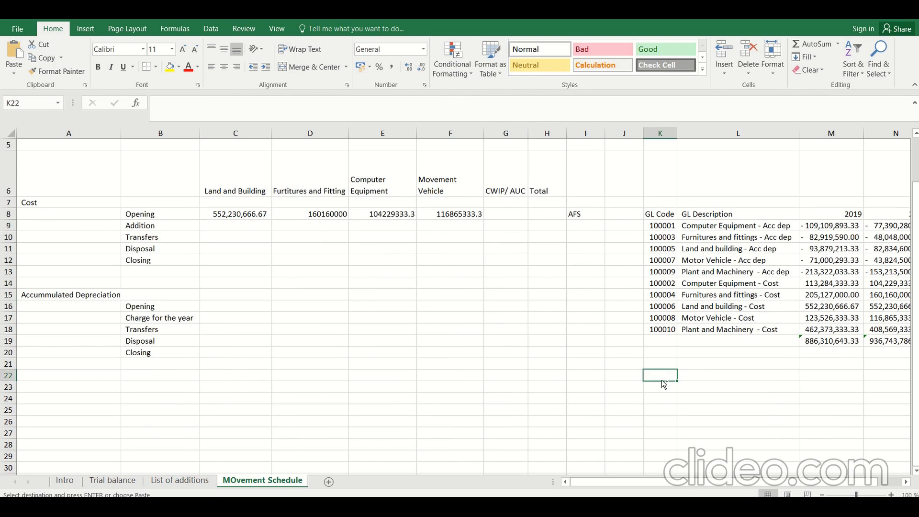
key(ctrl+v)
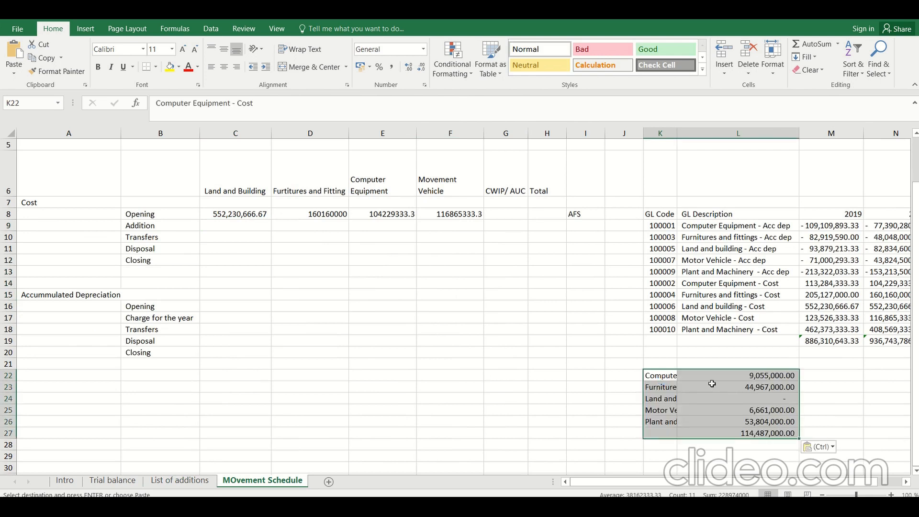
double_click(677, 133)
Copy the Computer Equipment addition from L22 into the cost Addition cell E9 as a value.
click(846, 375)
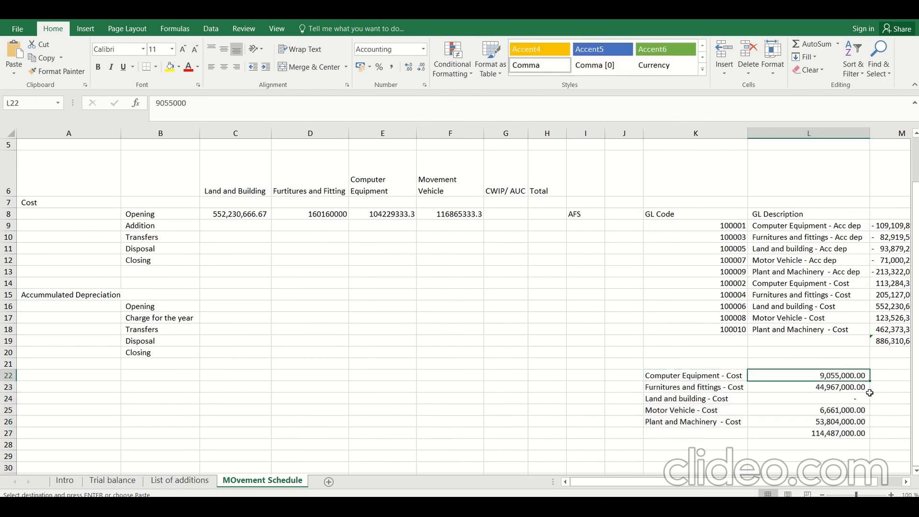
key(ctrl+c)
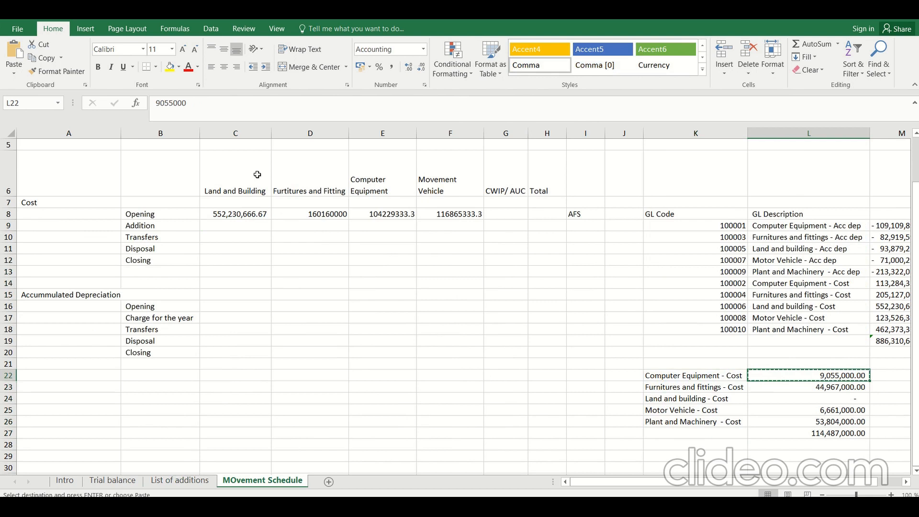
click(390, 225)
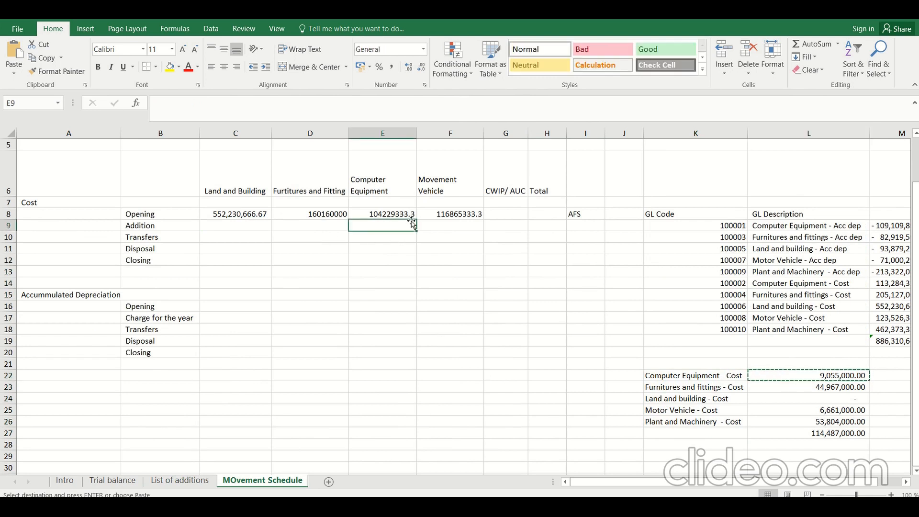
key(ctrl+alt+v)
key(Return)
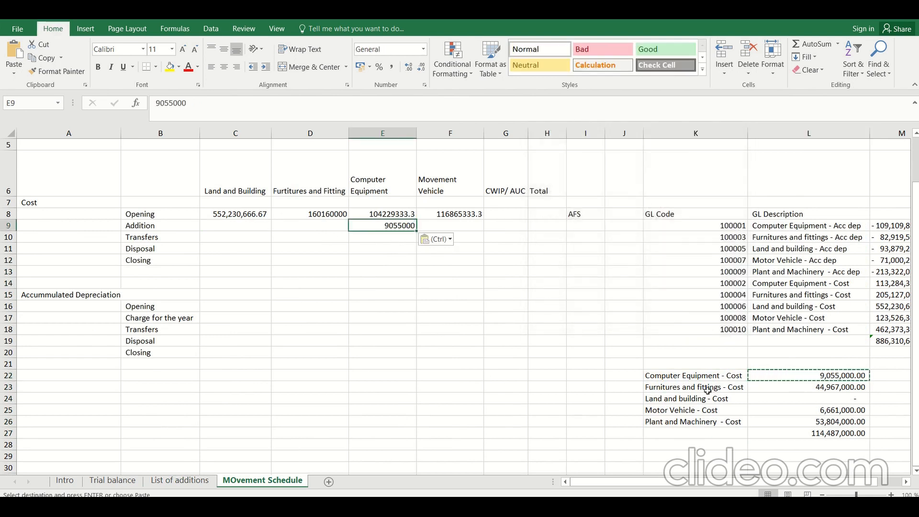
Copy the Furnitures and fittings addition from L23 into the cost Addition cell D9 as a value.
click(828, 389)
key(ctrl+c)
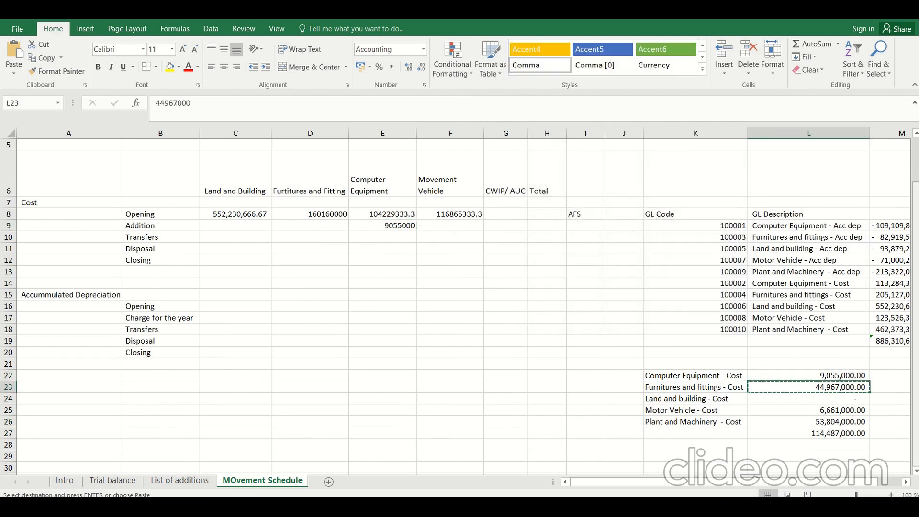
click(327, 226)
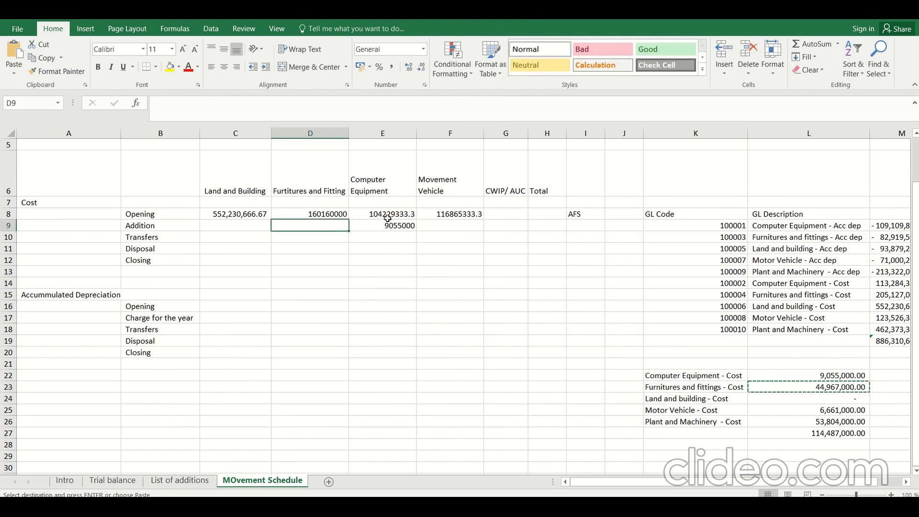
key(ctrl+alt+v)
key(v)
key(Return)
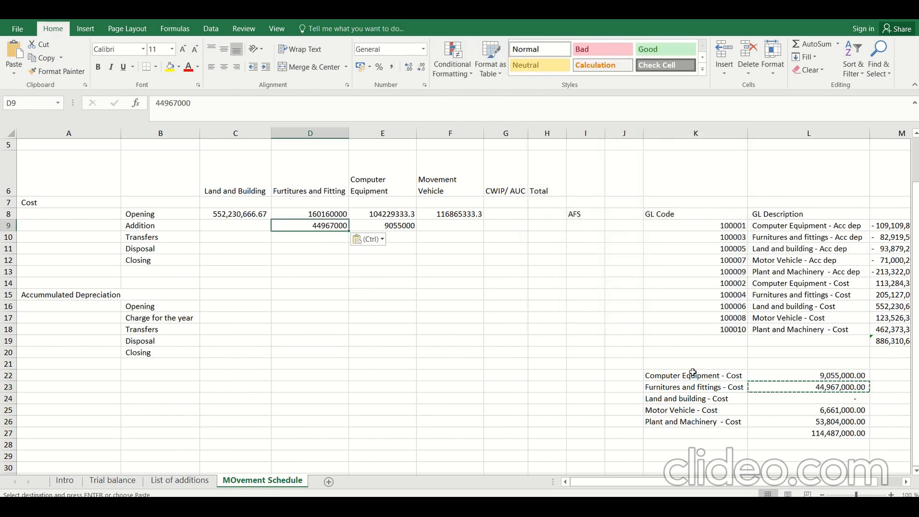
Copy the Motor Vehicle addition from L25 into the cost Addition cell F9 as a value.
click(821, 410)
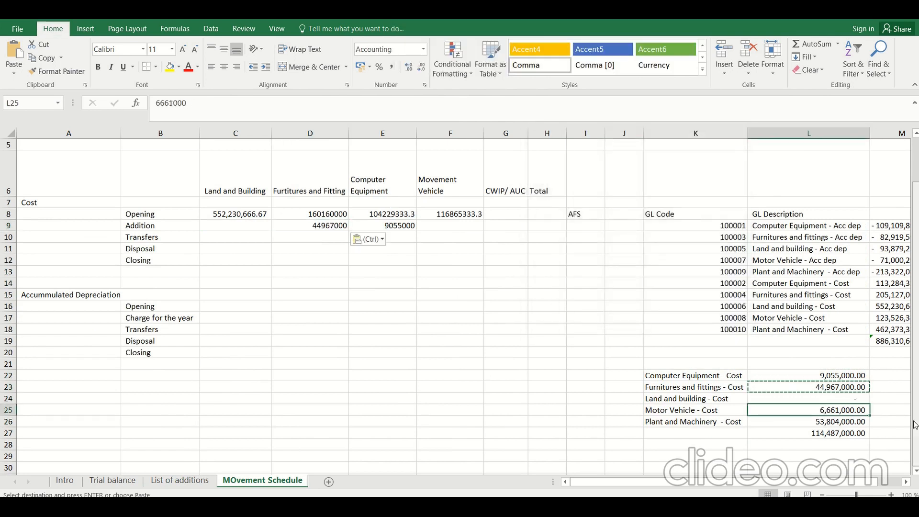
key(ctrl+c)
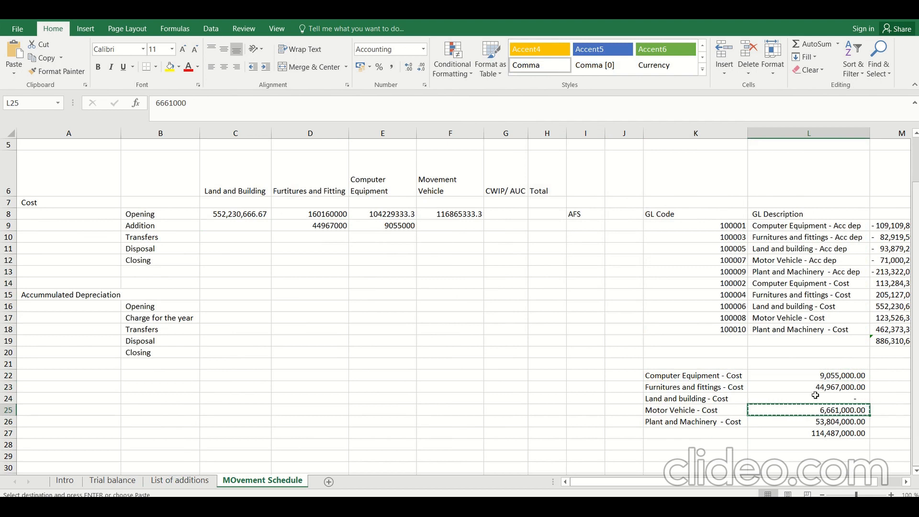
click(465, 230)
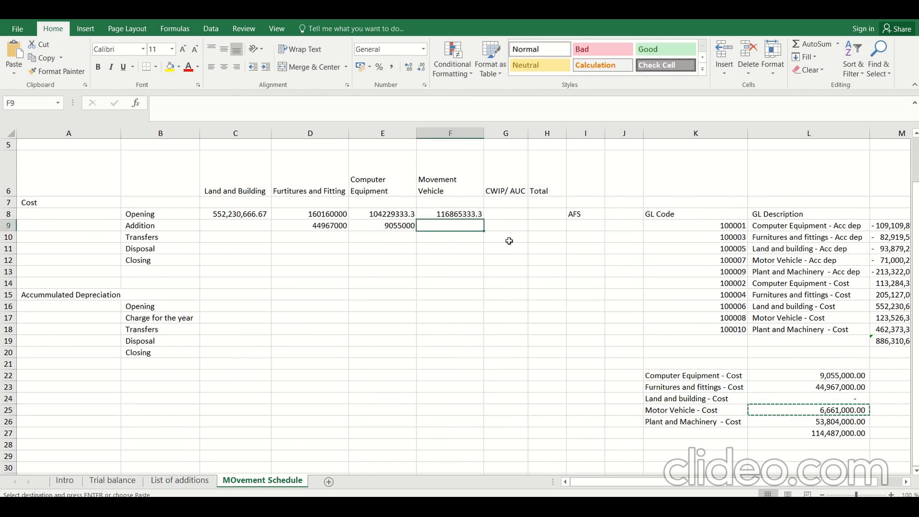
key(alt+e)
key(s)
key(v)
key(Return)
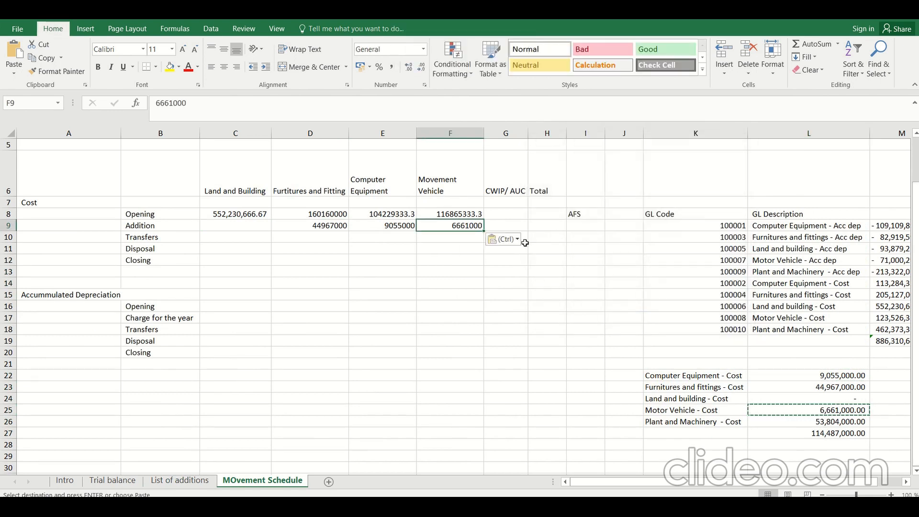
Correct the column heading in F6 to Motor Vehicle.
click(452, 184)
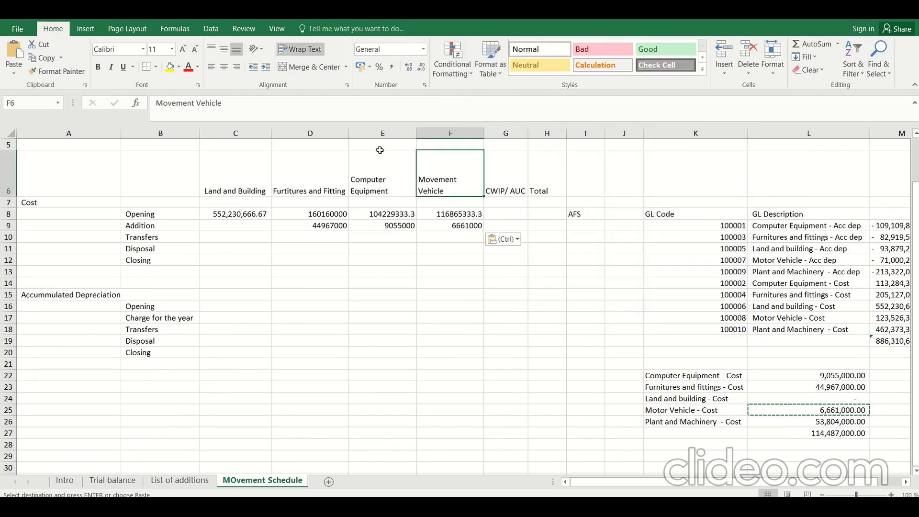
click(196, 101)
drag(178, 98, 175, 107)
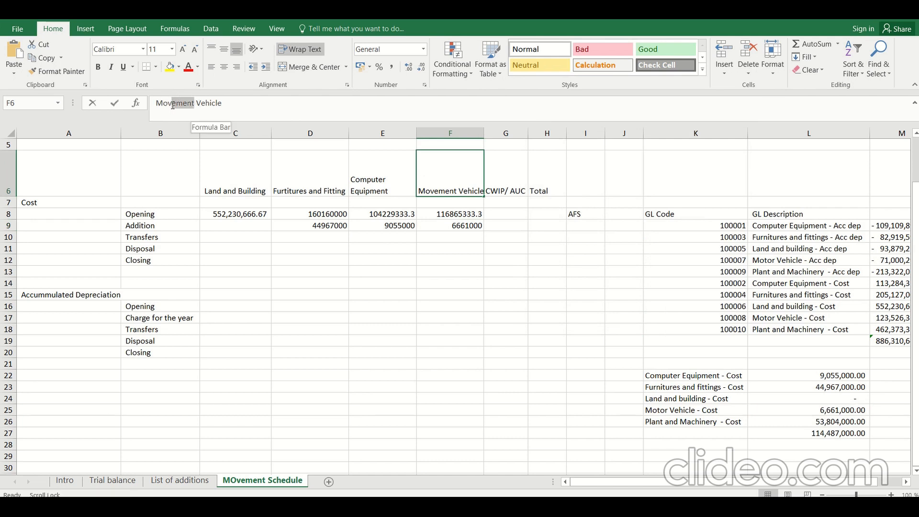
key(BackSpace)
key(BackSpace)
text(to)
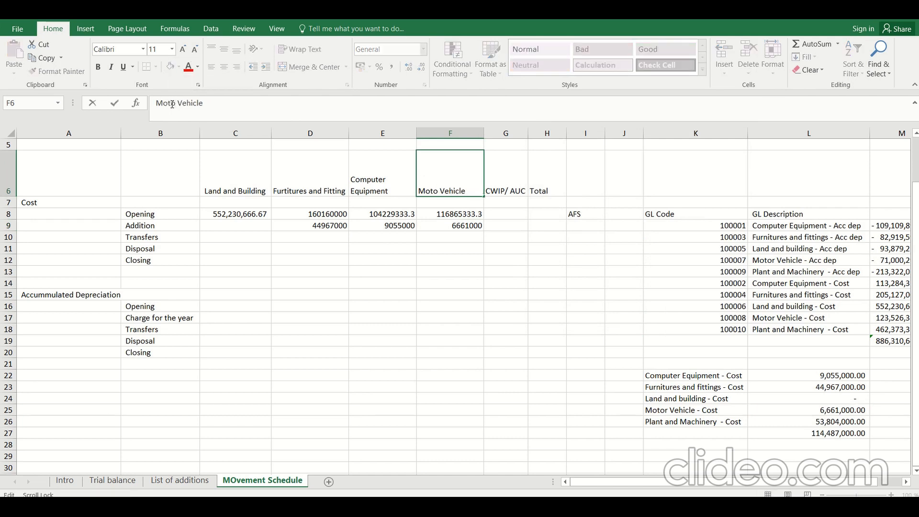
text(r)
key(Return)
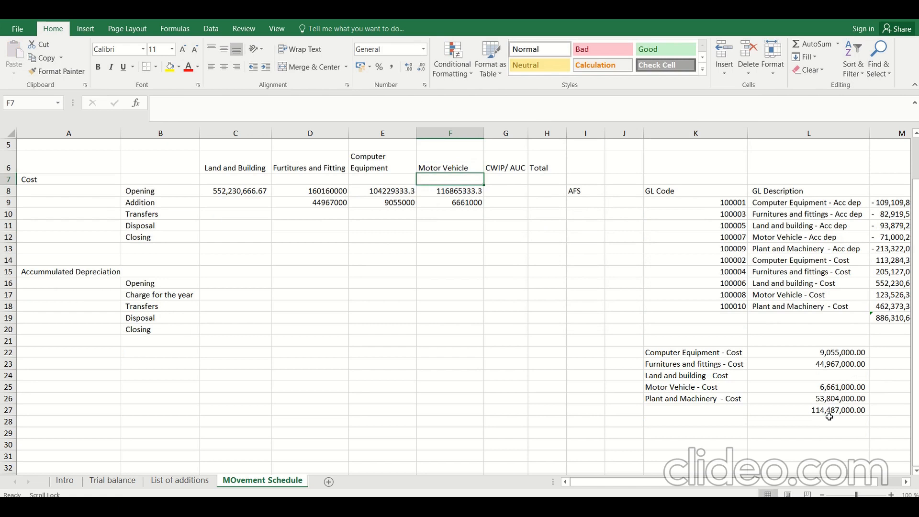
Insert a new column before Computer Equipment and enter the heading Plant and Machinery in E6.
click(835, 402)
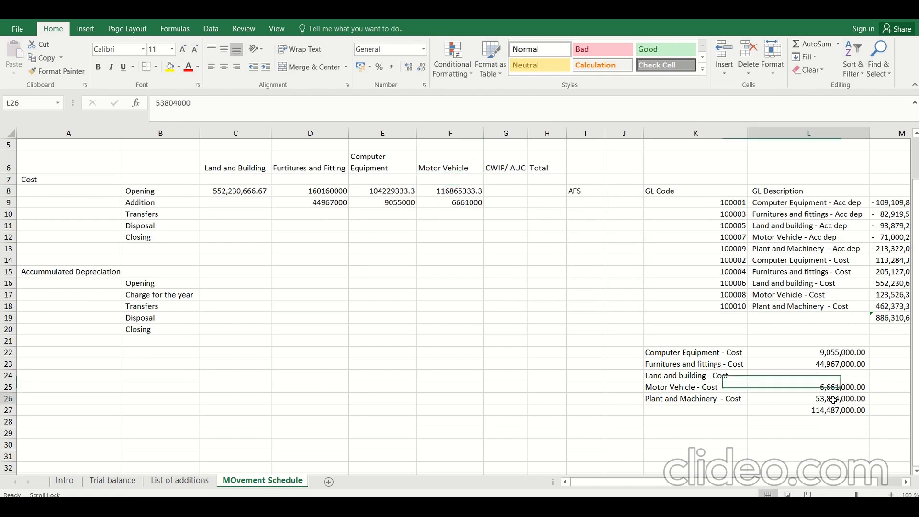
click(396, 127)
key(ctrl+shift+plus)
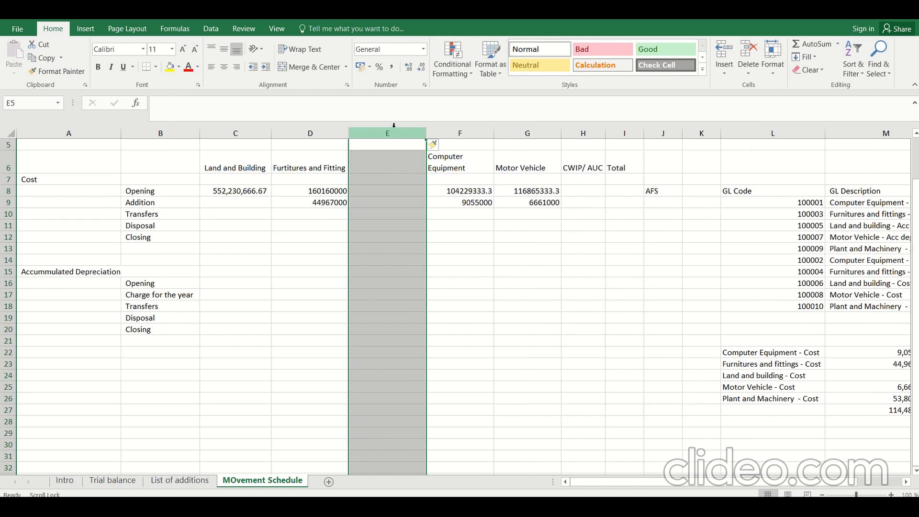
click(396, 159)
text(Plant and Machinery)
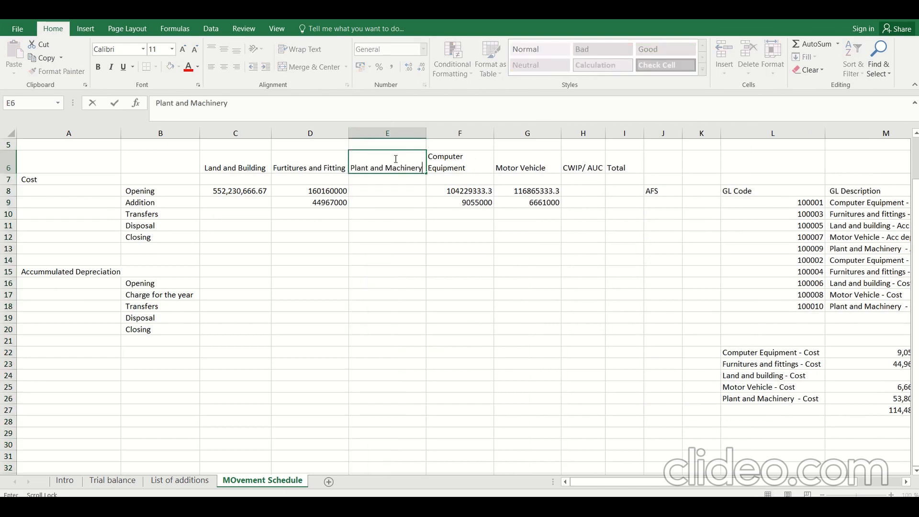
key(Return)
click(396, 159)
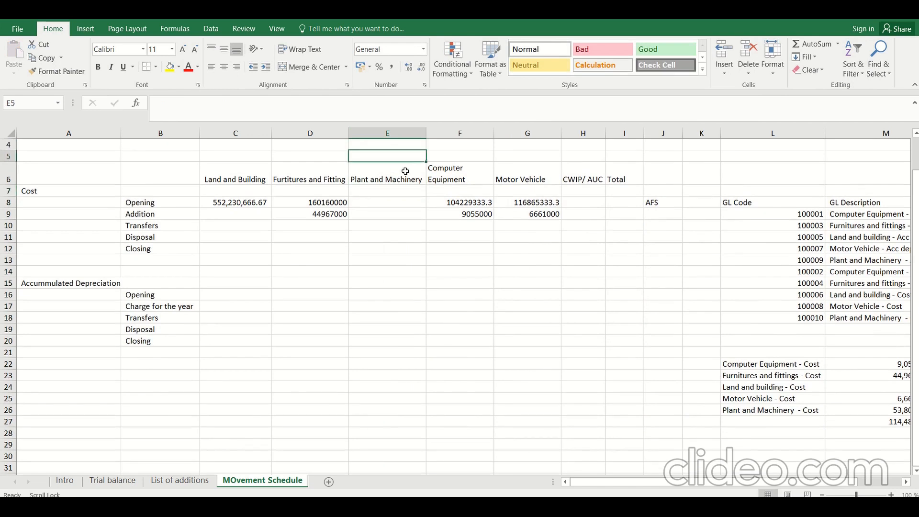
click(405, 171)
Copy the Plant and Machinery addition from M26 into the cost Addition cell E9 as a value.
click(893, 414)
key(ctrl+c)
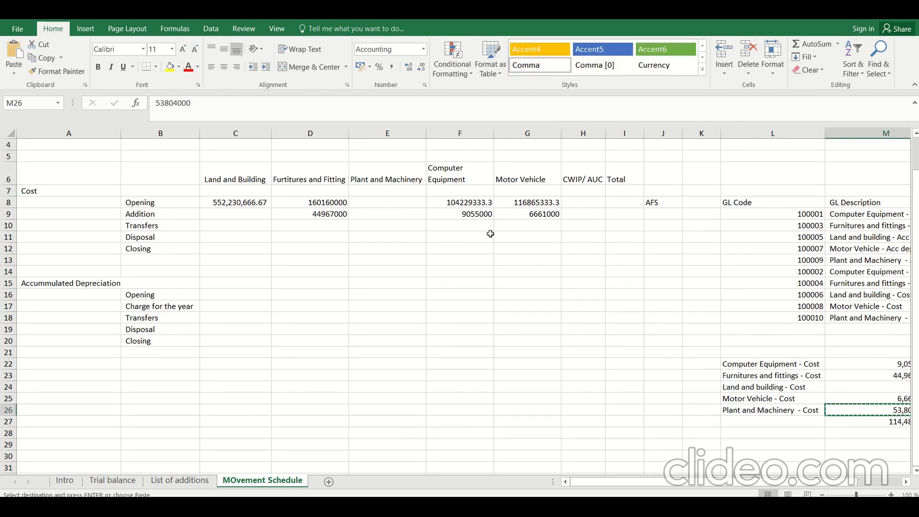
click(380, 214)
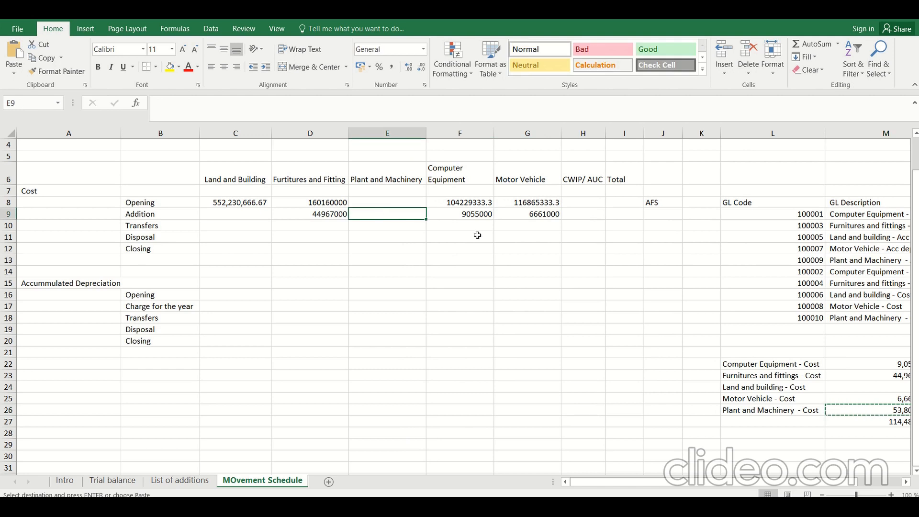
key(alt+e)
key(s)
key(v)
key(Return)
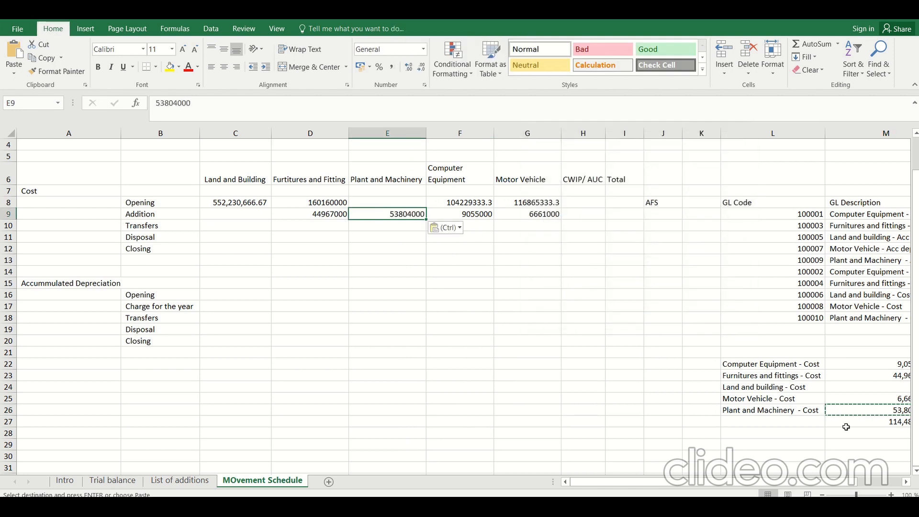
Copy the 2019 Plant and Machinery cost from N18 into opening cost cell E8 as a value.
drag(834, 486, 848, 488)
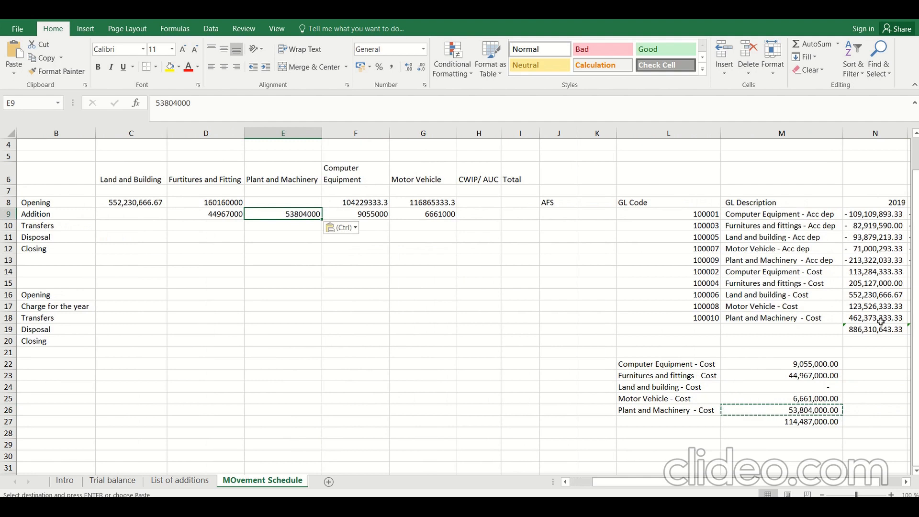
click(862, 318)
key(Escape)
key(ctrl+c)
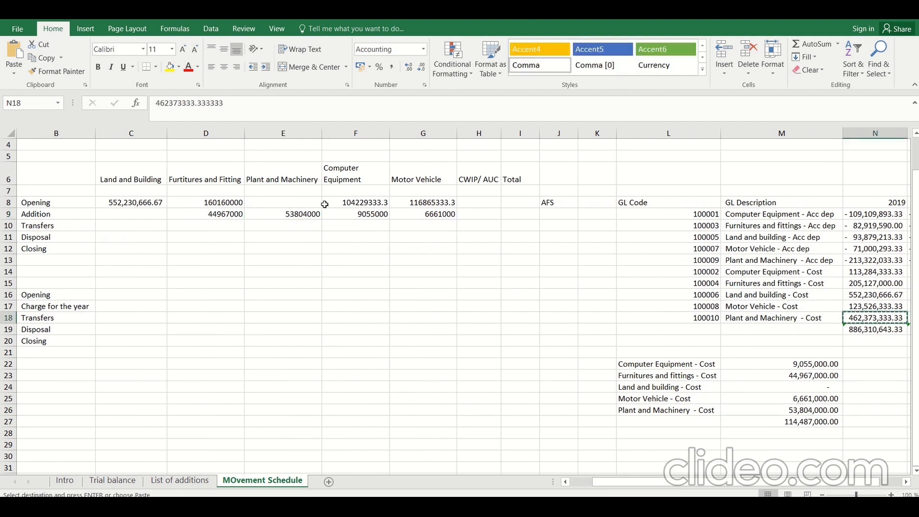
click(298, 201)
key(ctrl+alt+v)
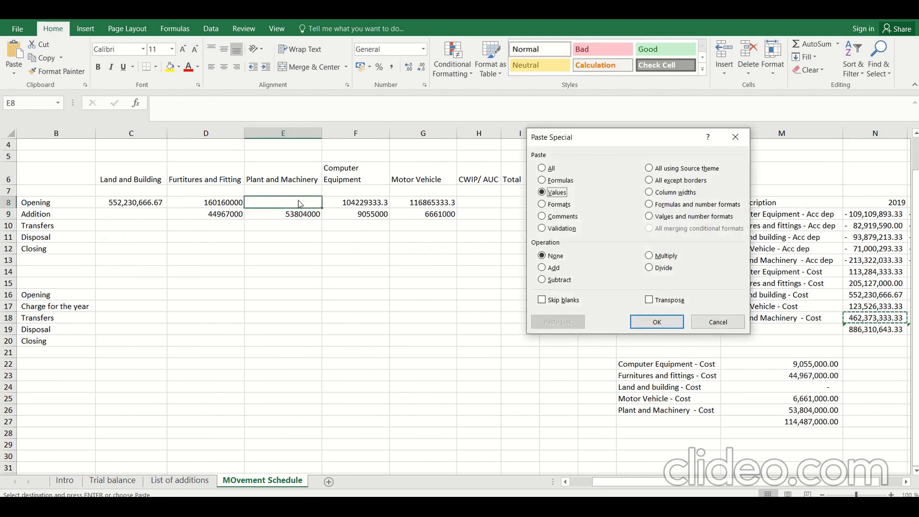
key(v)
key(Return)
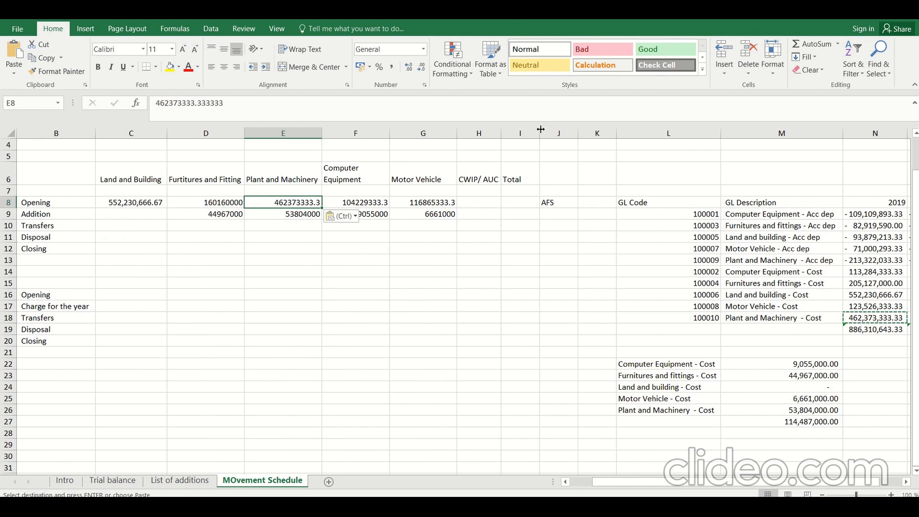
Total the opening costs in I8 with =SUM(C8:H8), fill the formula down to I12, and autofit column I.
drag(540, 133, 568, 134)
click(532, 199)
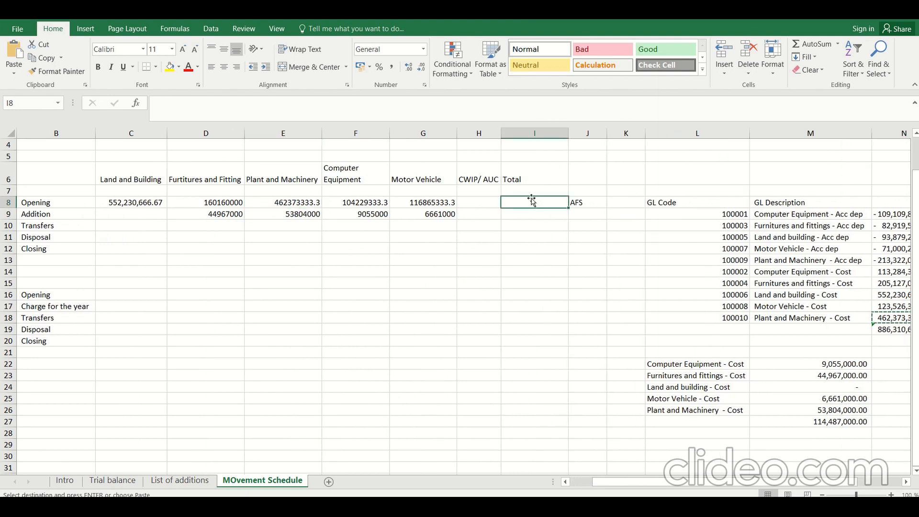
key(alt+=)
key(Return)
key(Up)
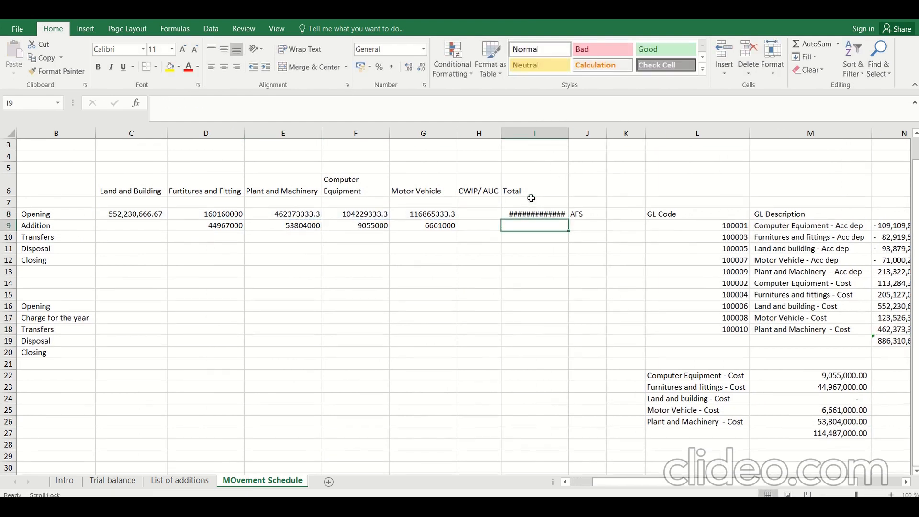
click(544, 213)
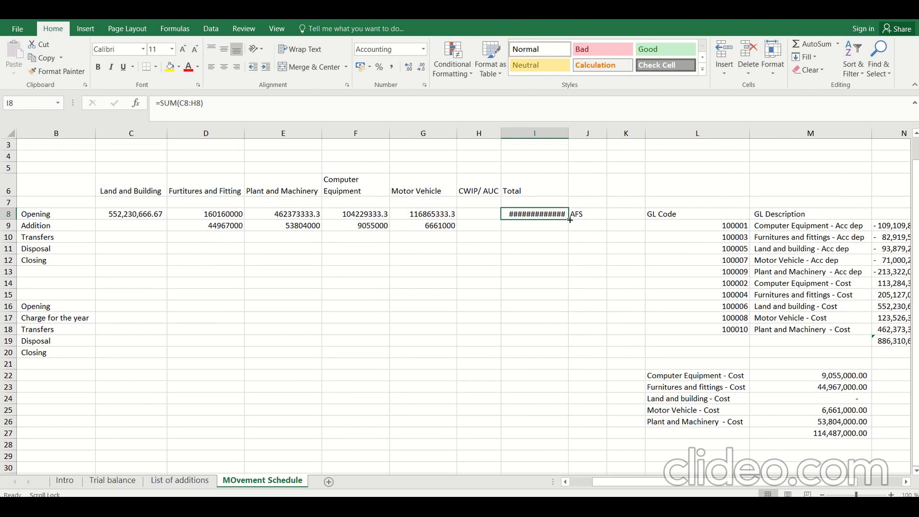
drag(570, 220, 579, 259)
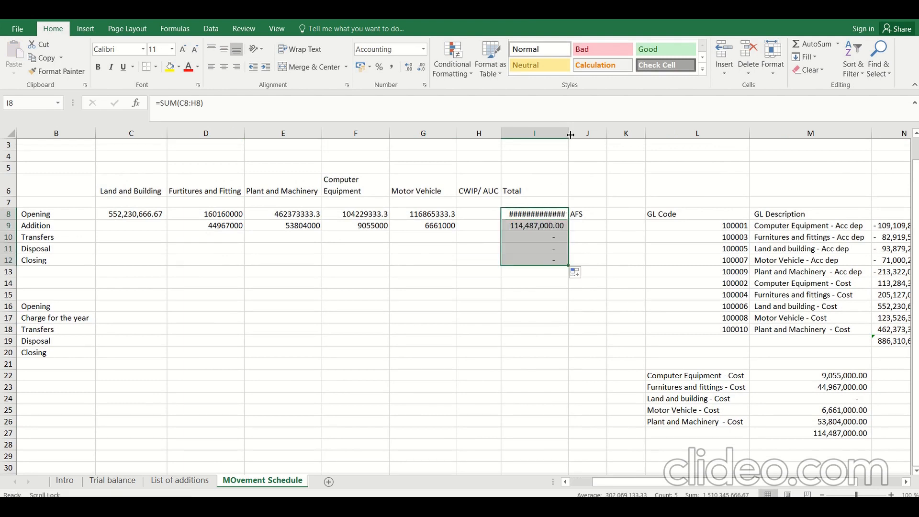
double_click(570, 134)
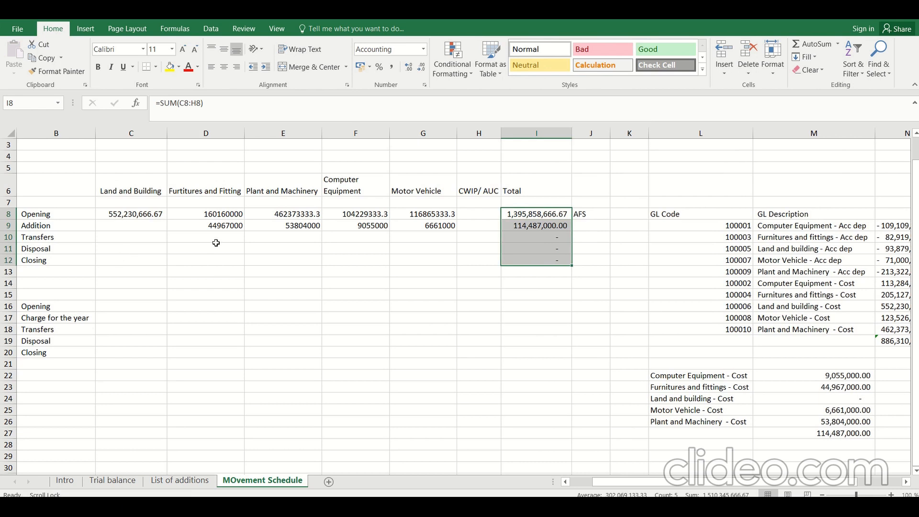
Apply the Comma style to C9:H14, and sum rows 8 to 11 of each asset column in closing cells C12:H12.
drag(394, 278, 477, 283)
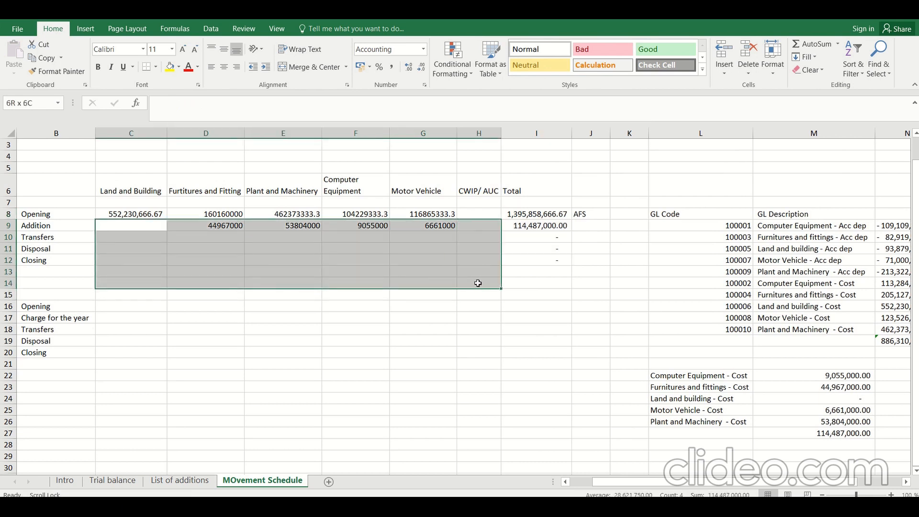
click(392, 67)
click(131, 259)
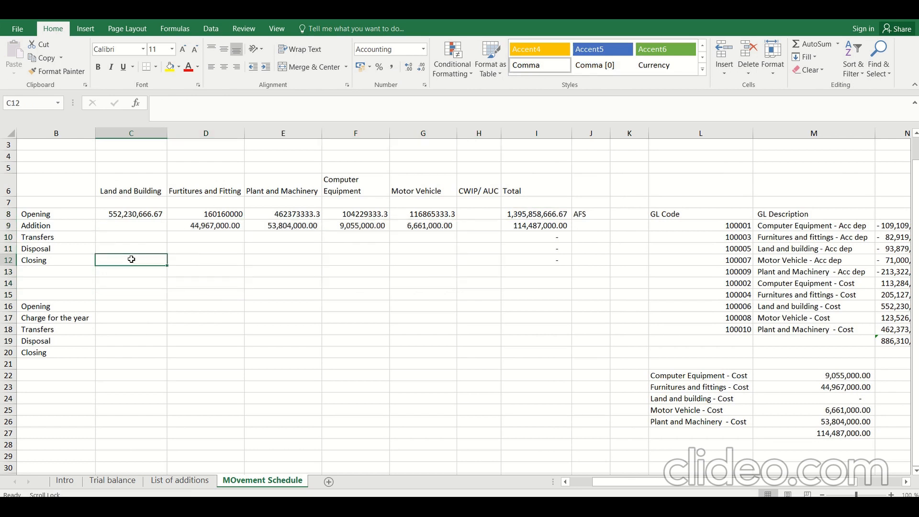
key(alt+equal)
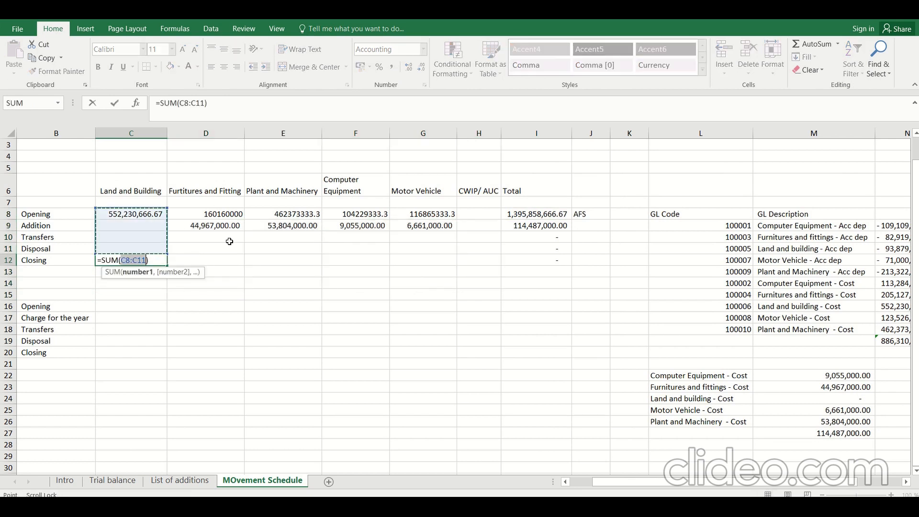
key(Return)
key(Up)
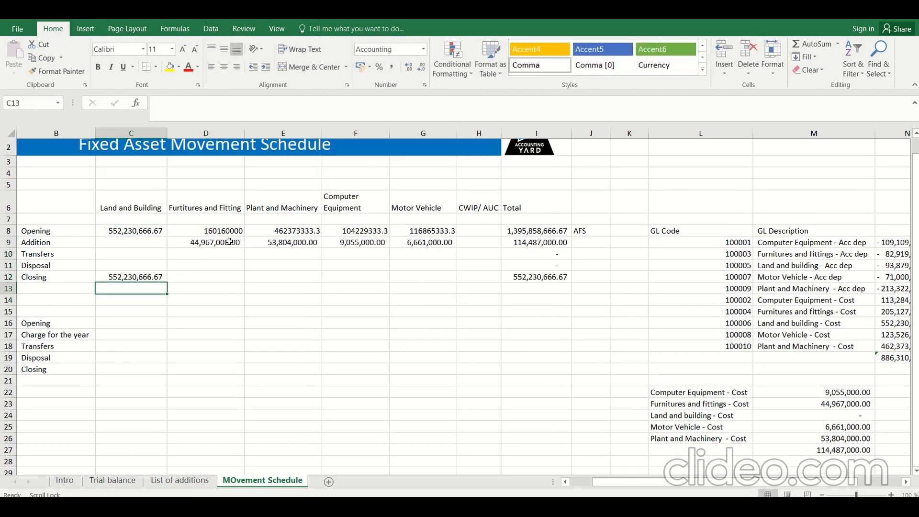
click(146, 288)
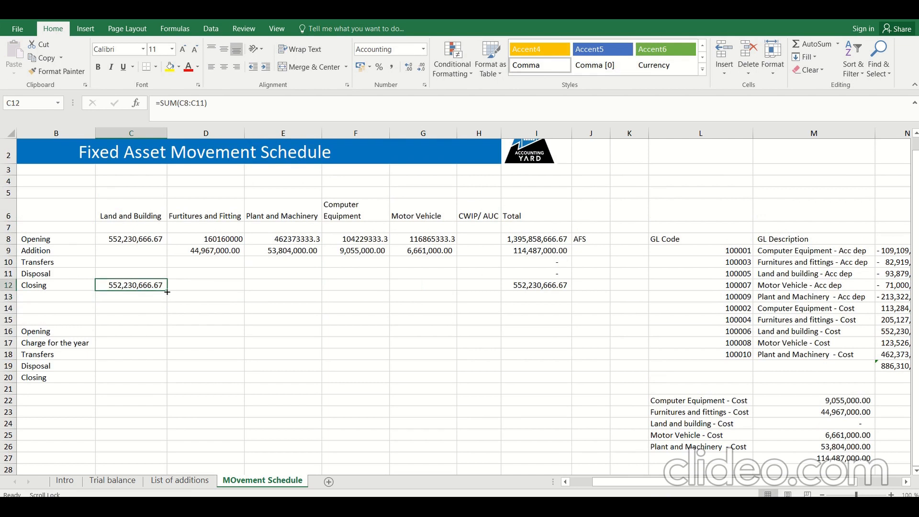
drag(167, 291, 490, 299)
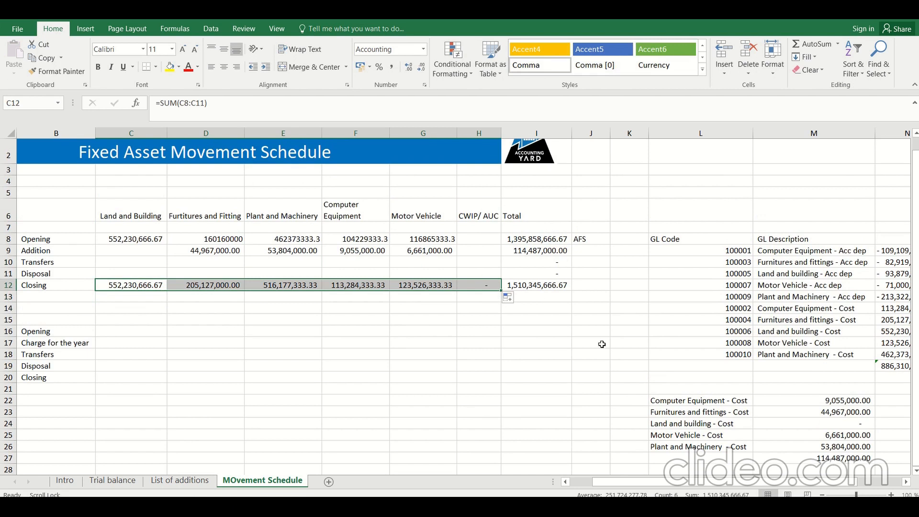
Narrow column L and replace the Plant and Machinery opening cost in E8 with the 2018 cost from O18 as a value.
click(857, 321)
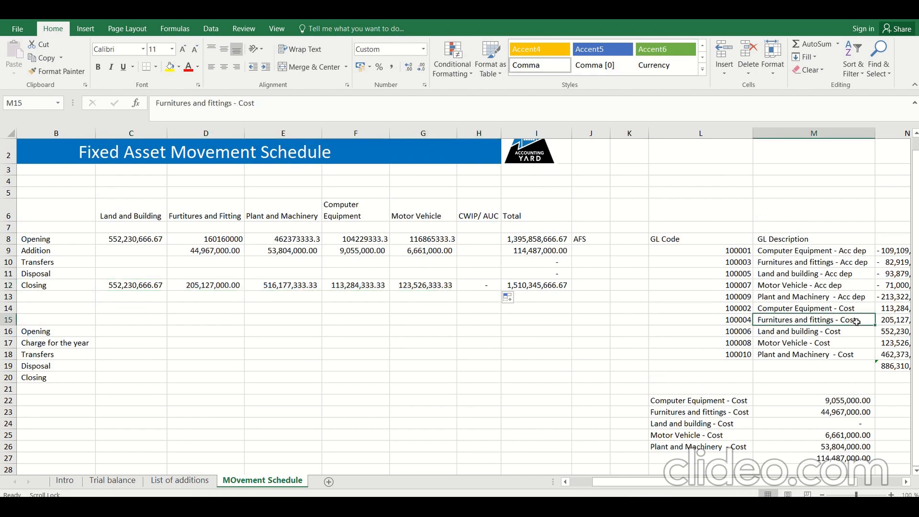
key(Right)
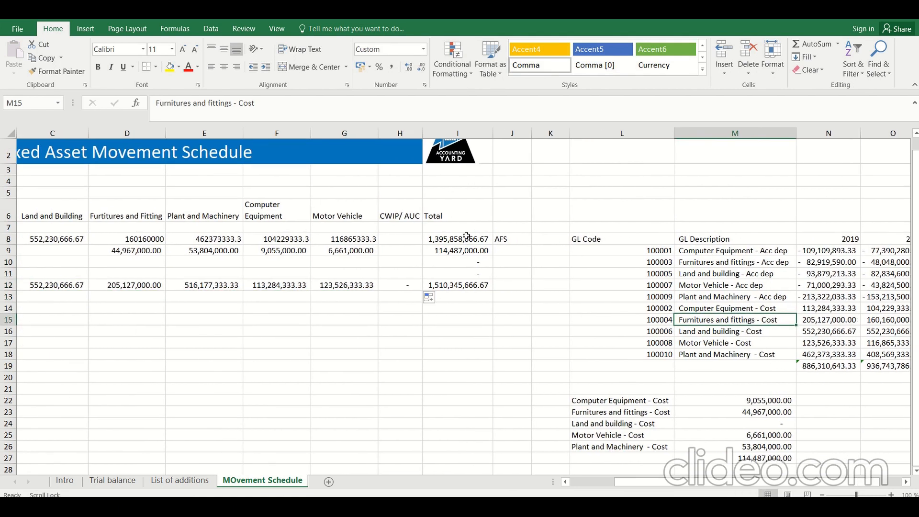
click(468, 240)
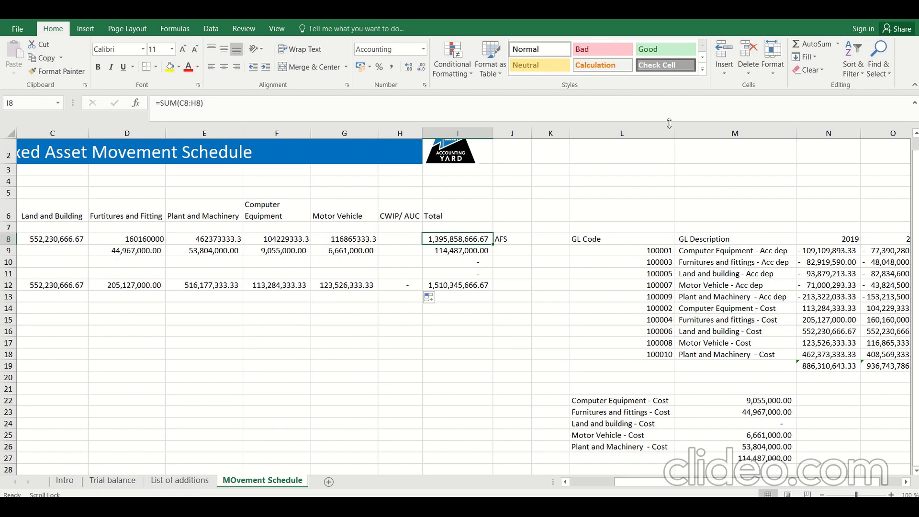
drag(680, 133, 581, 128)
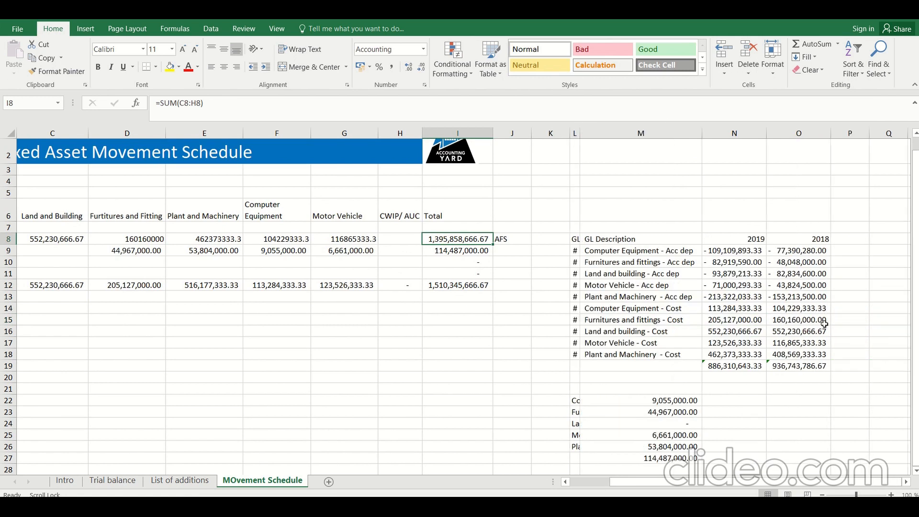
drag(796, 305, 796, 355)
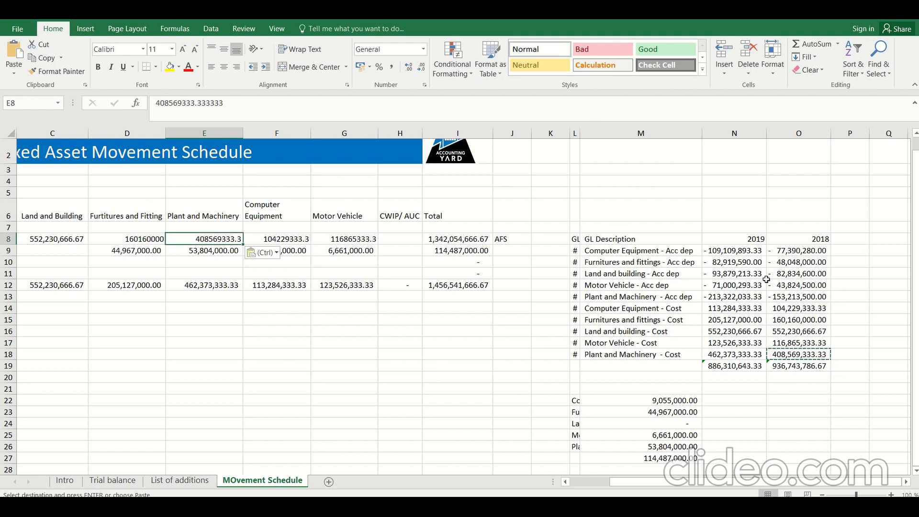
Compare the sum of the 2018 costs in O14:O18 with I8, and the 2019 costs in N14:N18 with closing total I12.
drag(796, 310, 813, 357)
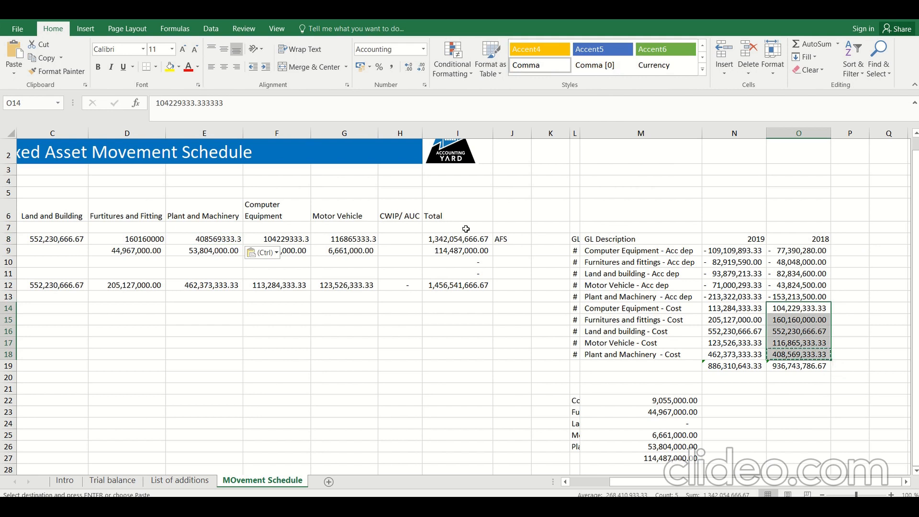
click(478, 285)
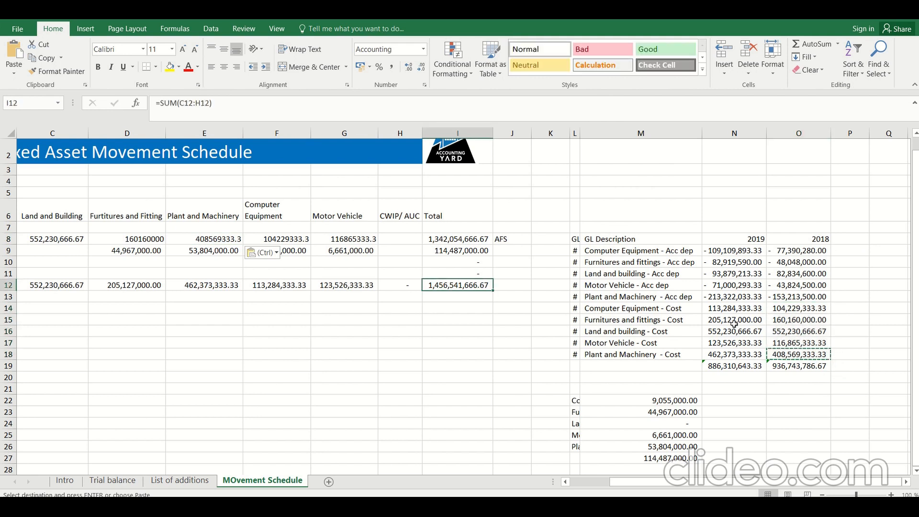
drag(727, 312, 738, 355)
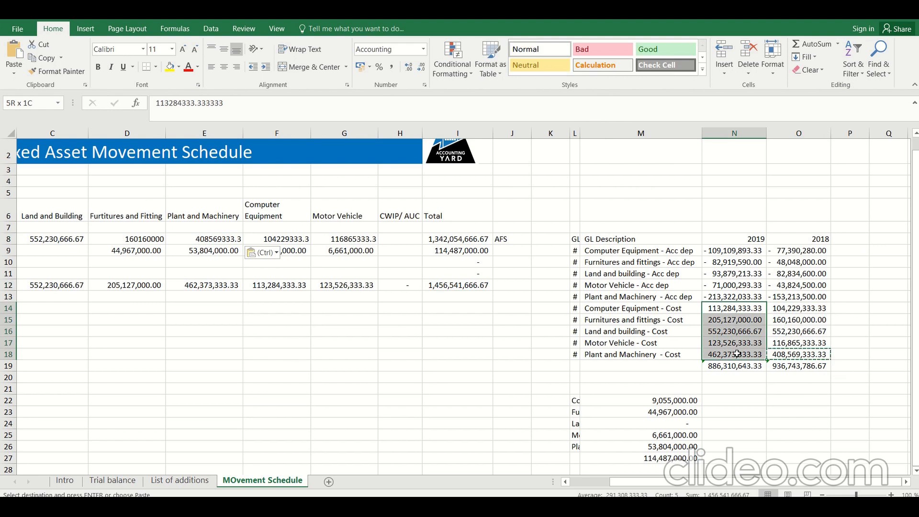
click(472, 286)
Copy the 2018 Computer Equipment accumulated depreciation from O9 into opening cell F16 as a value.
scroll(447, 271, left, 2)
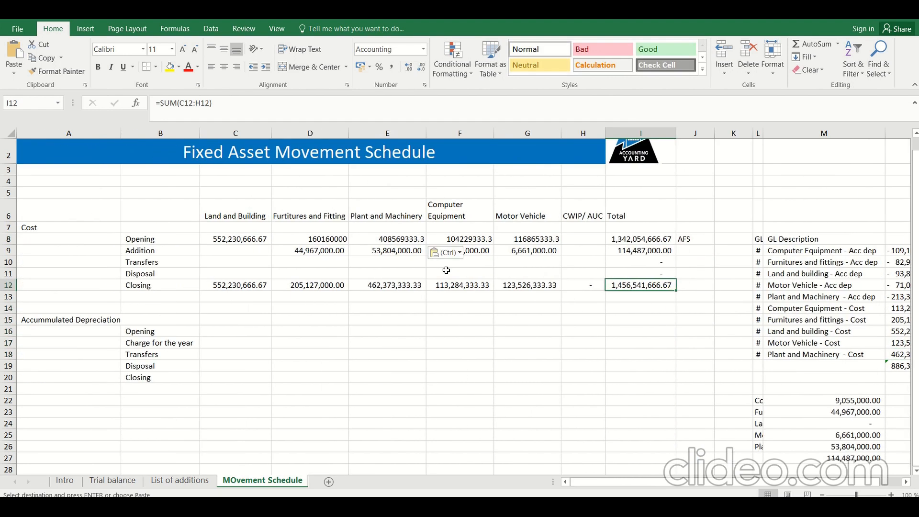
click(818, 322)
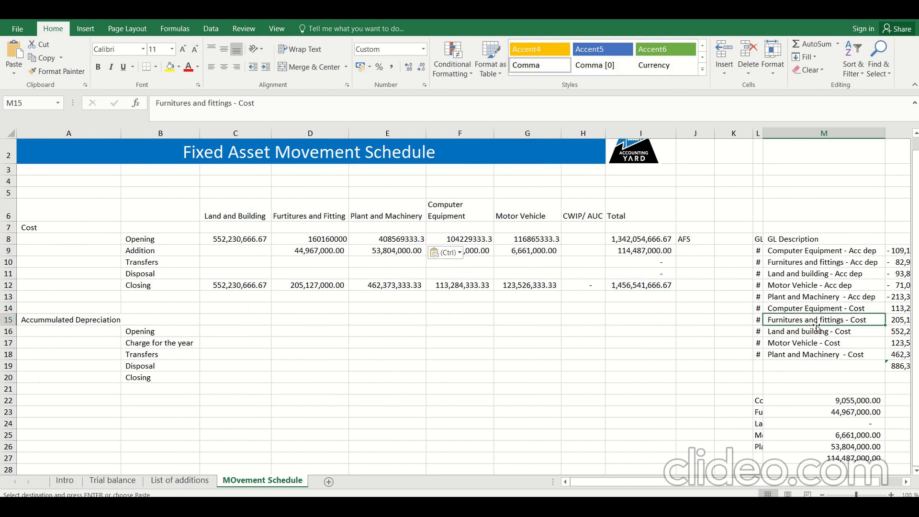
scroll(818, 327, right, 1)
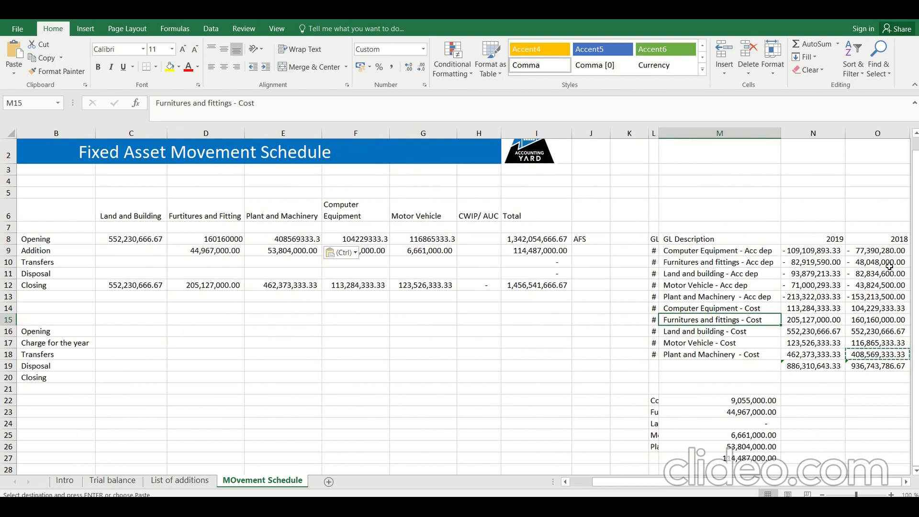
click(882, 251)
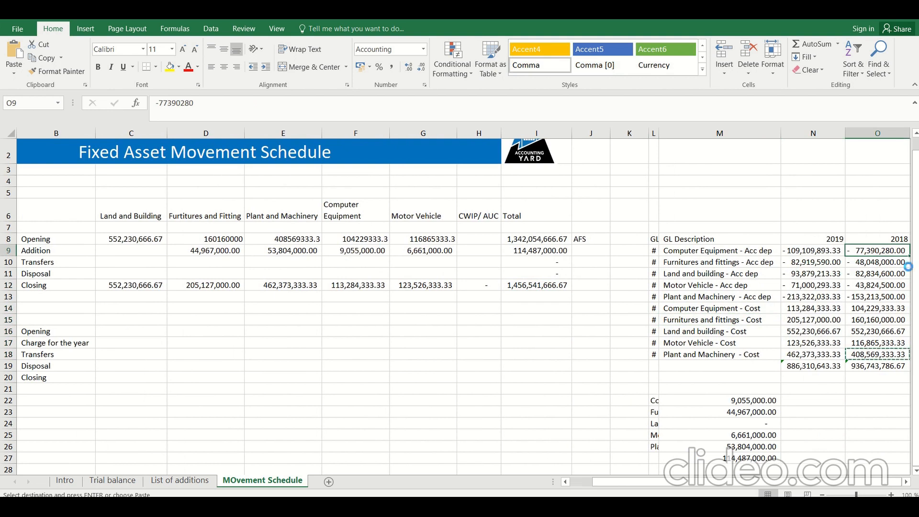
key(ctrl+c)
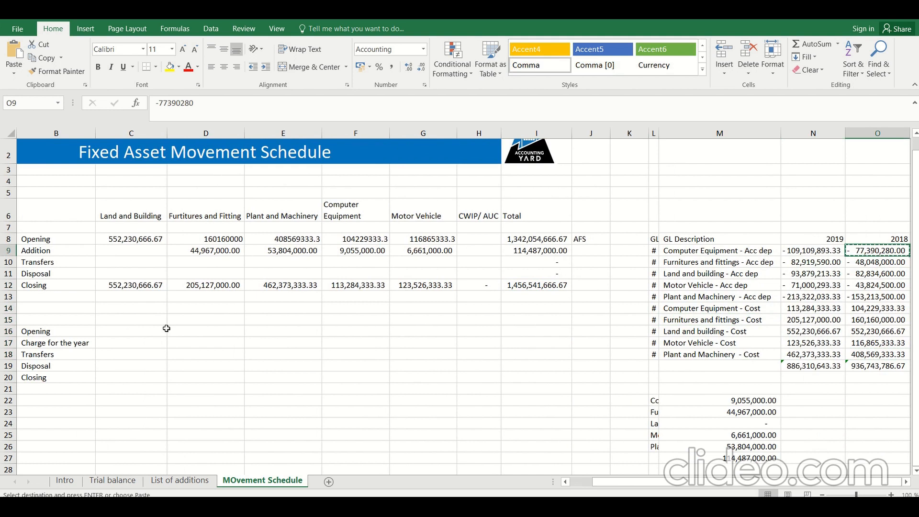
click(360, 340)
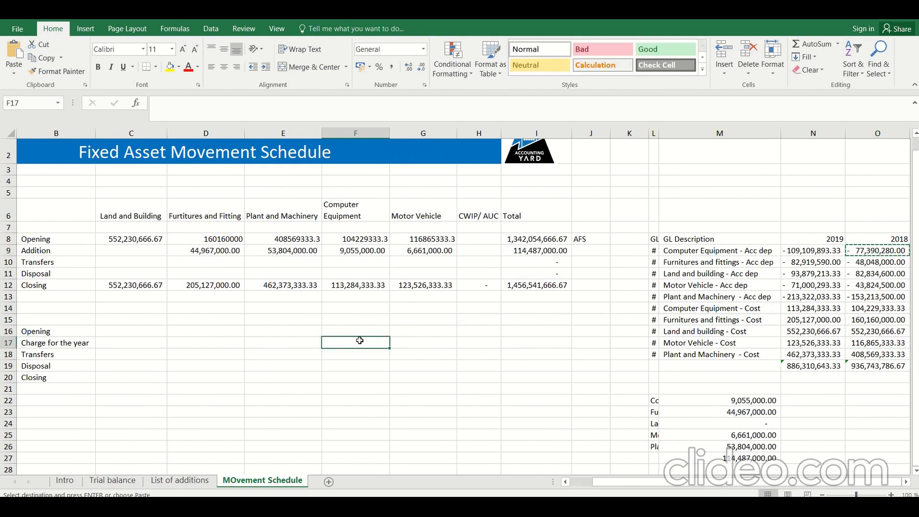
scroll(360, 340, up, 1)
click(334, 357)
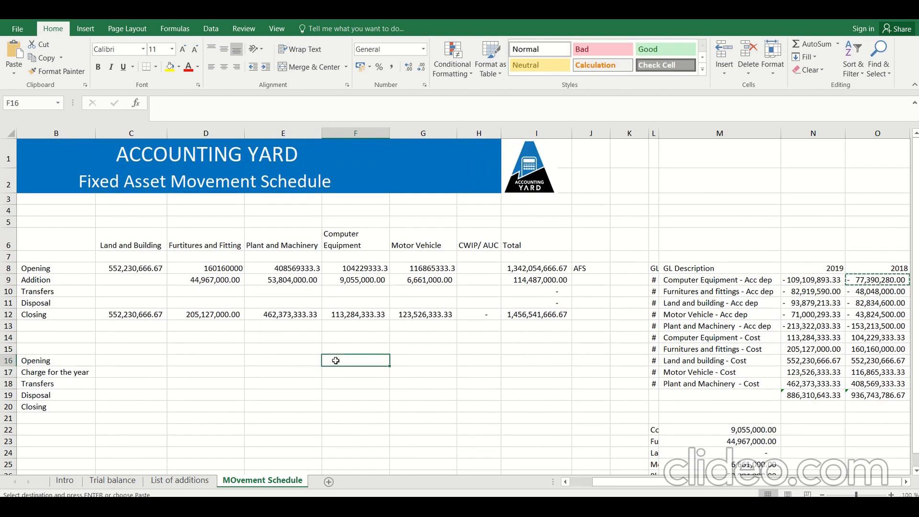
key(ctrl+alt+v)
key(Return)
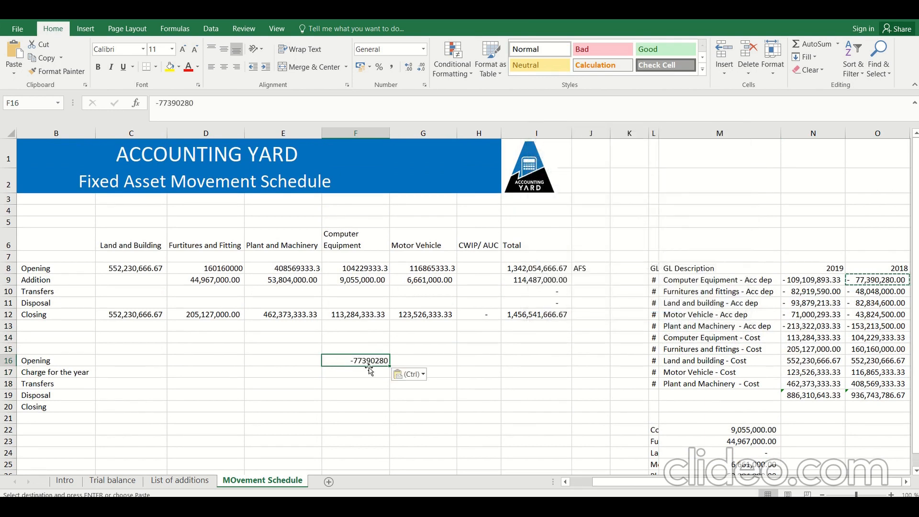
Copy the 2018 Furnitures and fittings accumulated depreciation from O10 into opening cell D16 as a value.
click(885, 291)
key(ctrl+c)
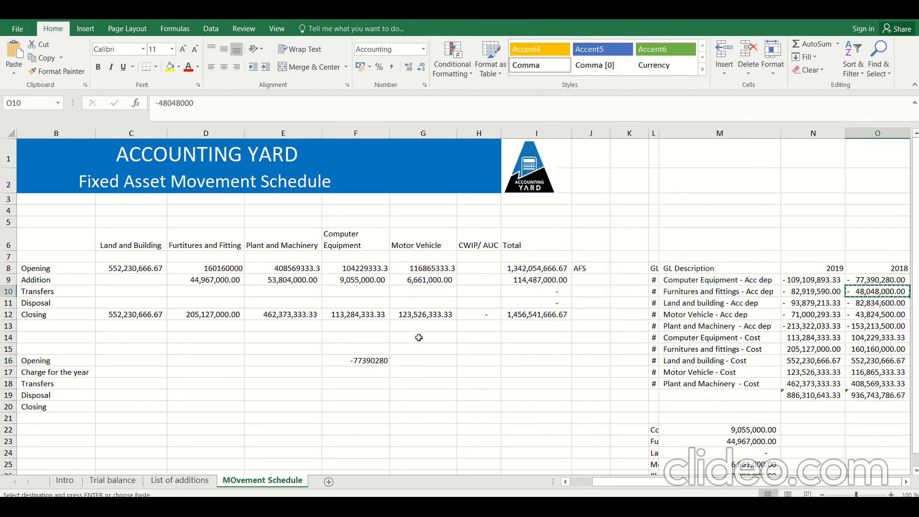
click(216, 358)
key(ctrl+alt+v)
key(Return)
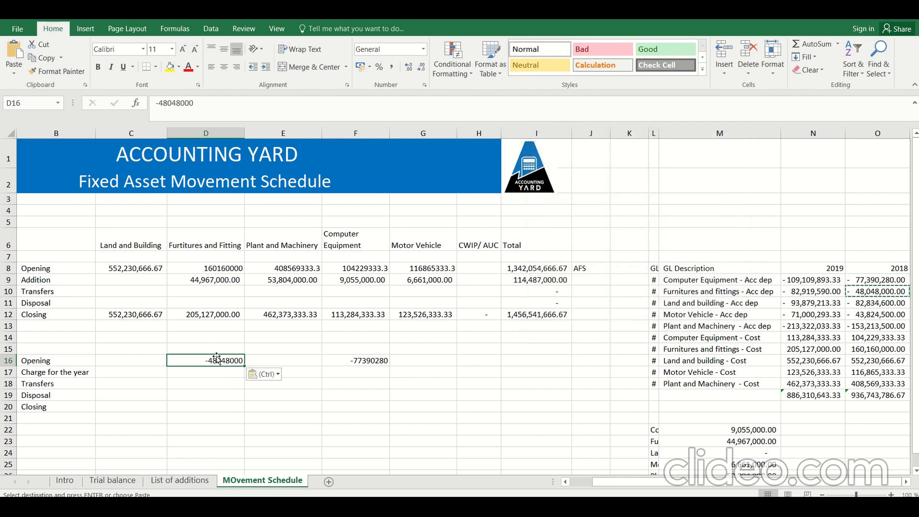
Copy the 2018 Land and building accumulated depreciation from O11 into opening cell C16 as a value.
click(878, 303)
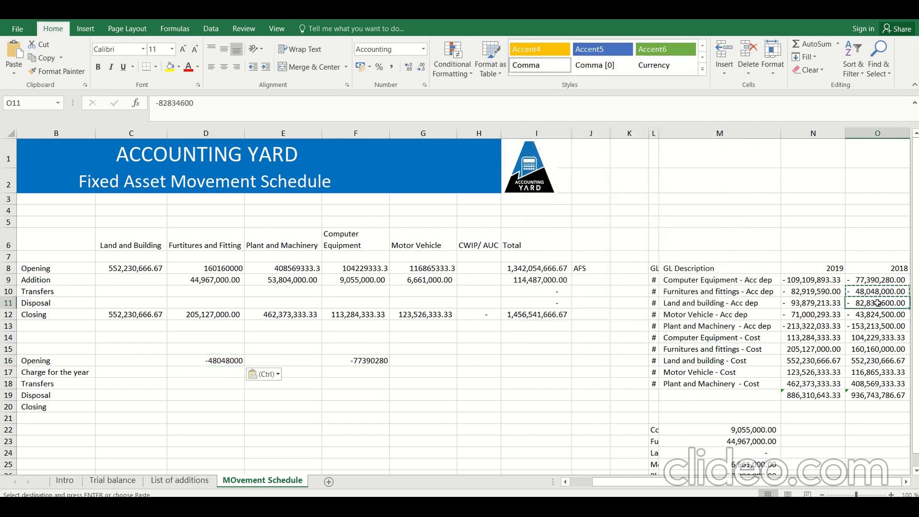
key(ctrl+c)
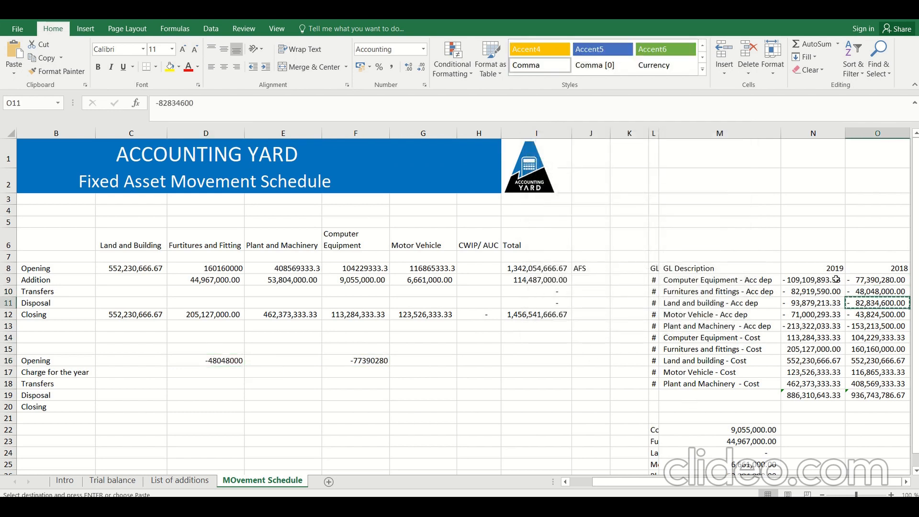
click(149, 353)
click(149, 359)
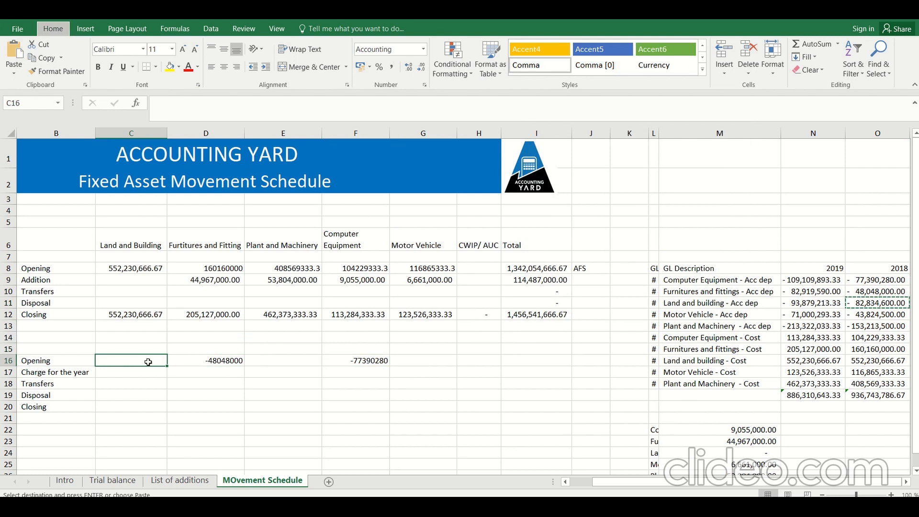
key(ctrl+alt+v)
key(Return)
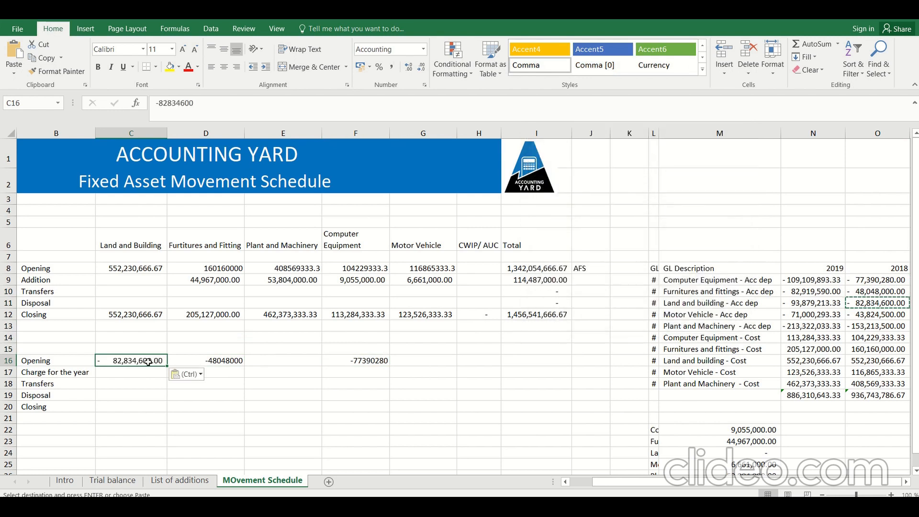
Copy the 2018 Motor Vehicle accumulated depreciation from O12 into opening cell G16 as a value.
click(869, 314)
key(ctrl+c)
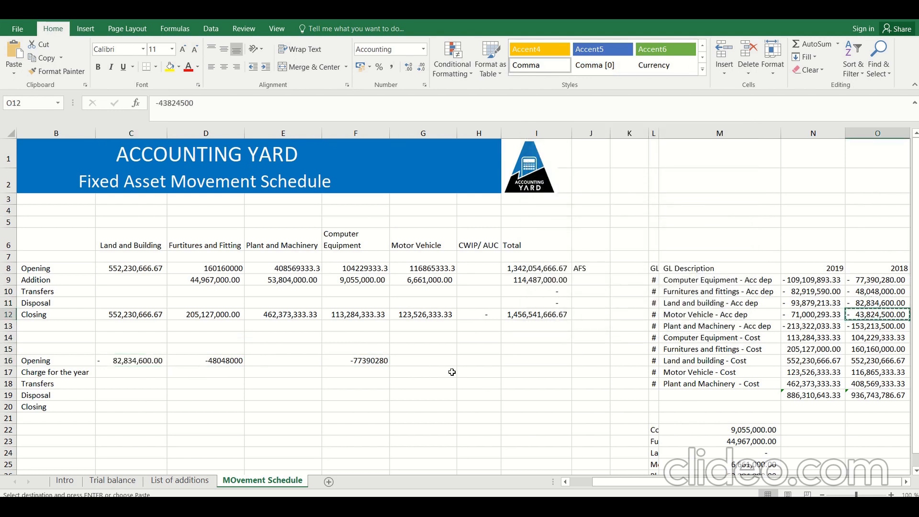
click(437, 359)
key(ctrl+alt+v)
key(Return)
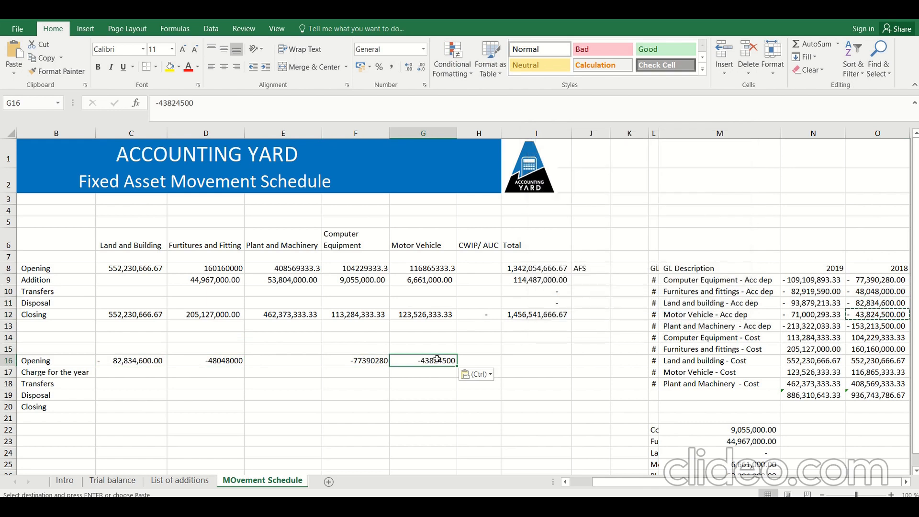
Copy the 2018 Plant and Machinery accumulated depreciation from O13 into opening cell E16 as a value.
click(885, 326)
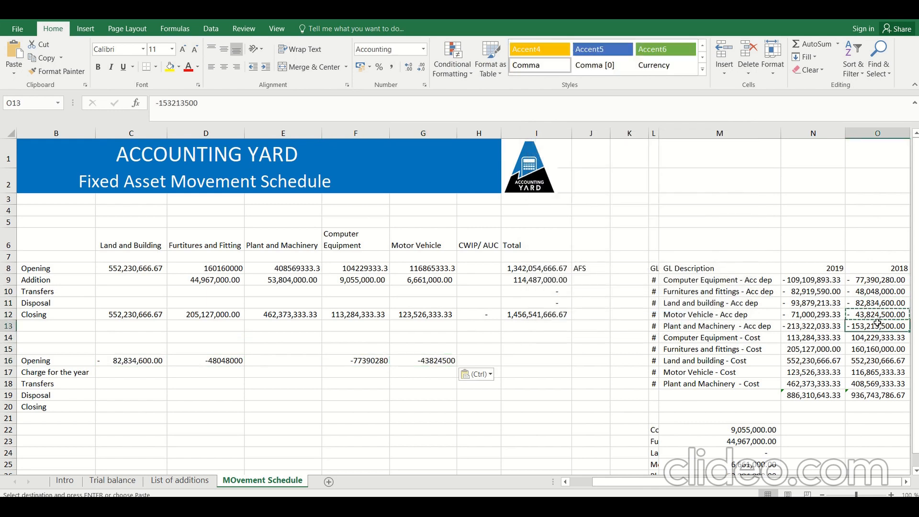
key(ctrl+c)
click(298, 361)
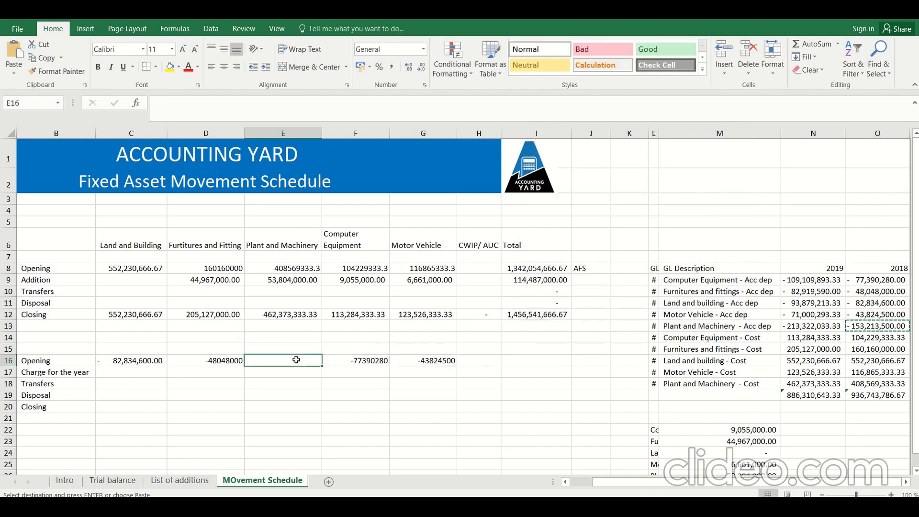
key(ctrl+alt+v)
key(Return)
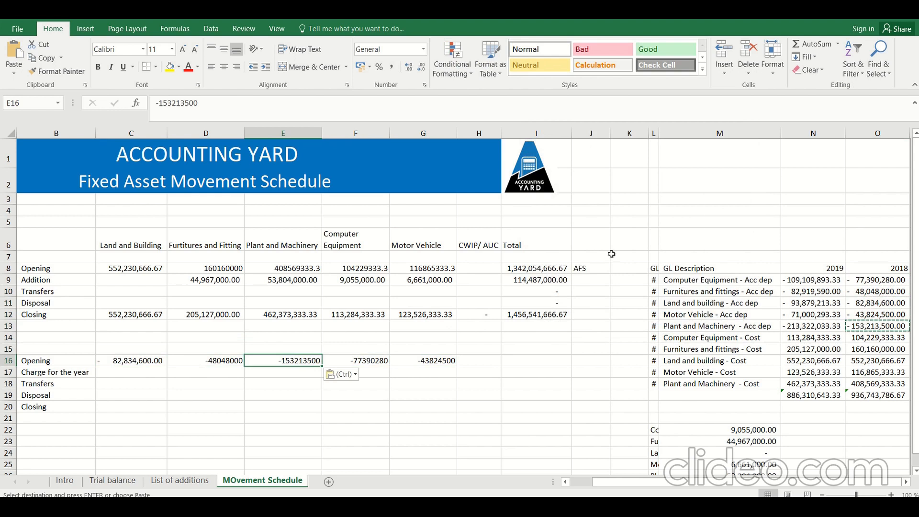
Total the opening accumulated depreciation in I16 by copying the SUM formula from I8.
click(561, 267)
key(ctrl+c)
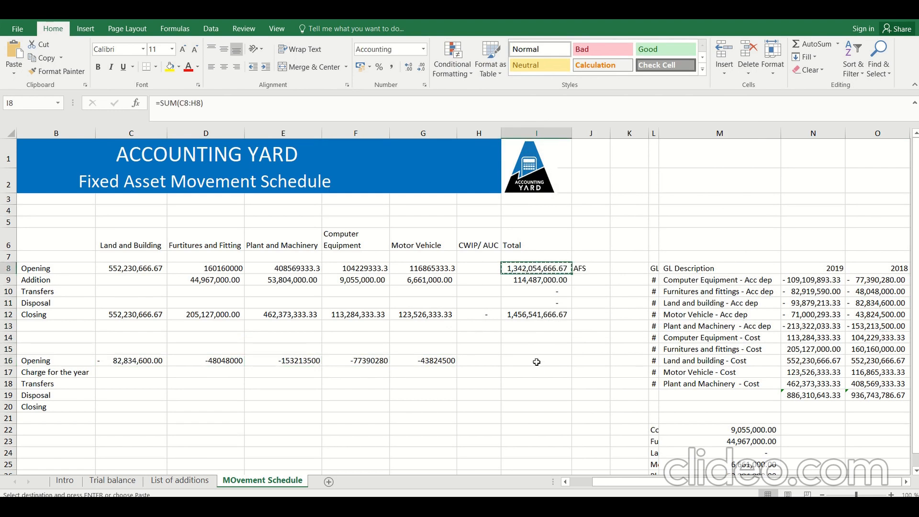
click(536, 361)
key(ctrl+v)
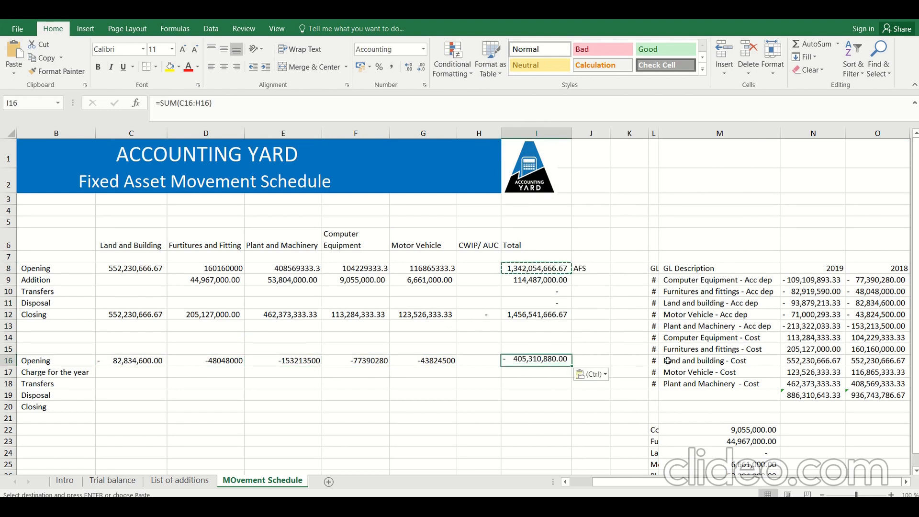
Copy the five depreciation accounts 800301 to 800306 with their amounts from the Trial balance sheet into L29 of the MOvement Schedule sheet.
click(129, 376)
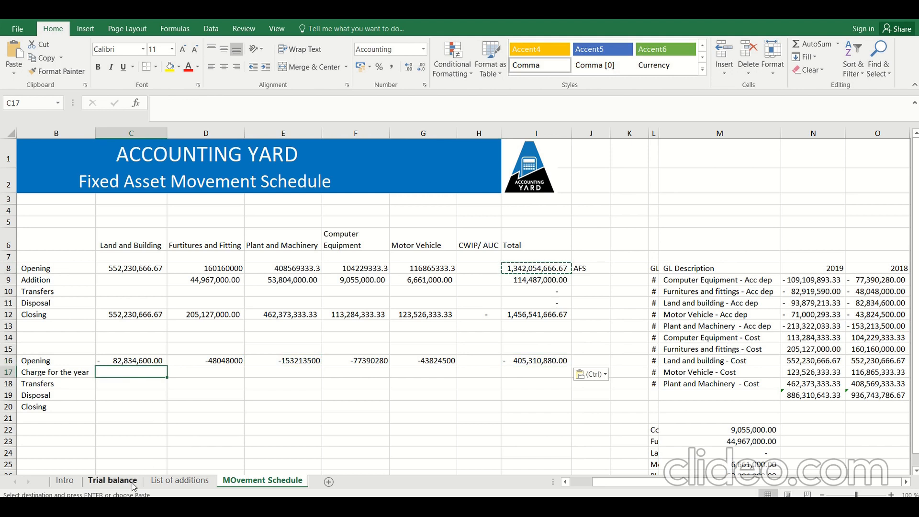
click(114, 480)
scroll(222, 326, down, 17)
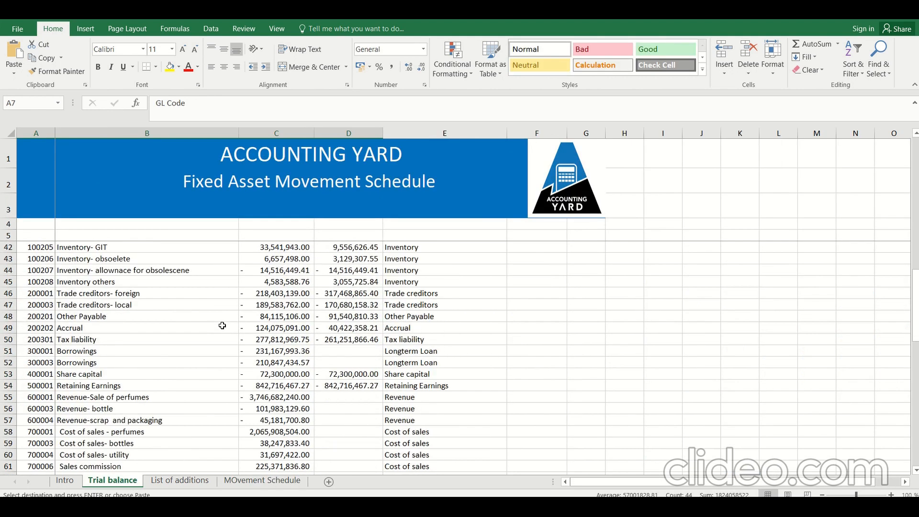
scroll(222, 326, down, 8)
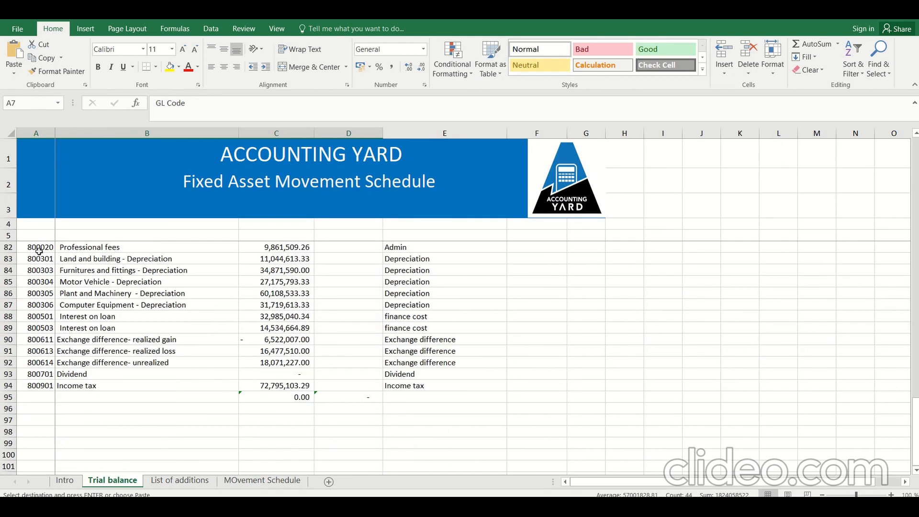
drag(36, 260, 275, 306)
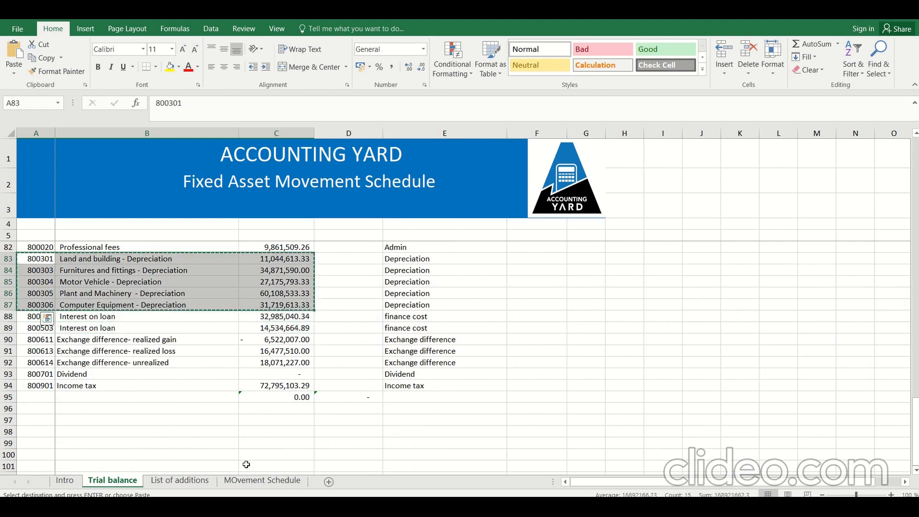
click(262, 480)
scroll(577, 422, down, 4)
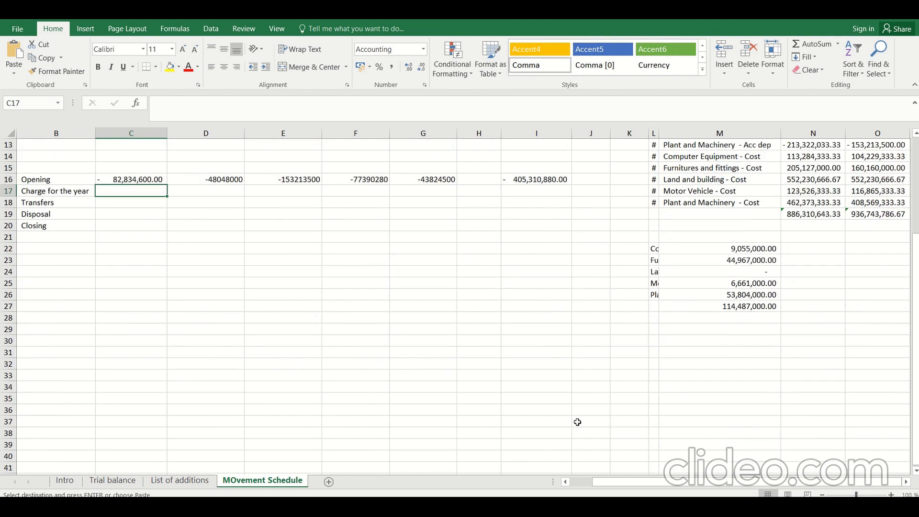
click(656, 332)
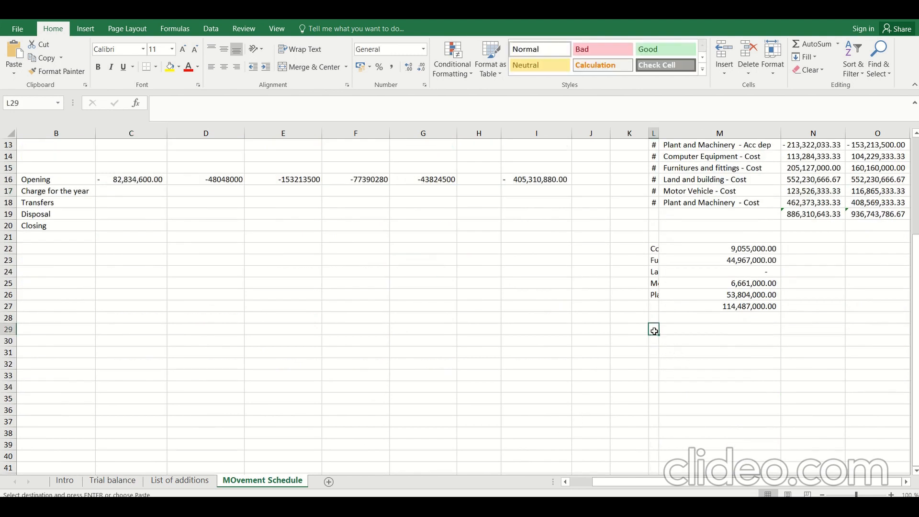
key(ctrl+v)
Copy the Land and building depreciation from N29 into the charge for the year cell C17 as a value.
click(808, 336)
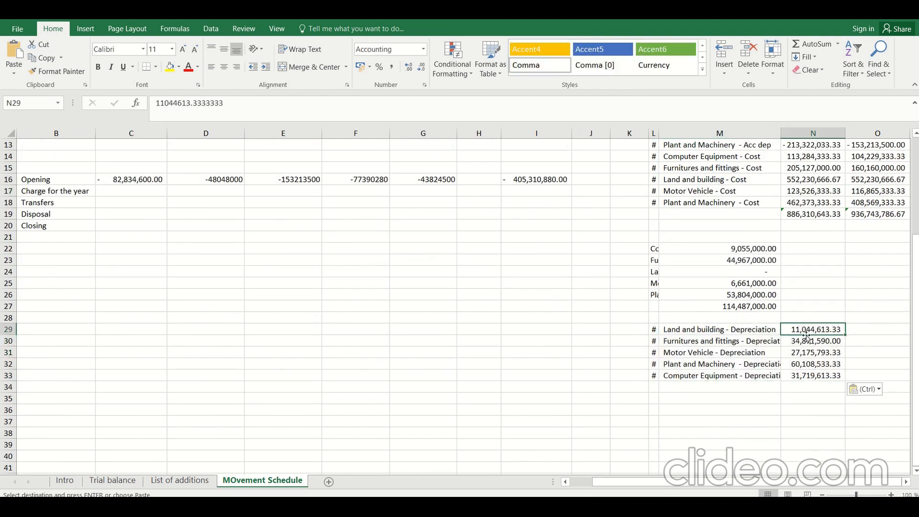
key(ctrl+c)
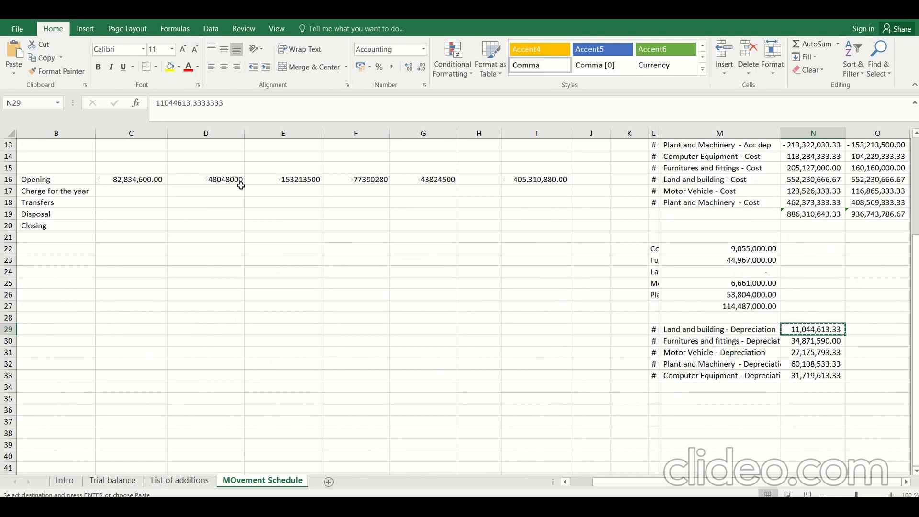
scroll(225, 187, up, 4)
scroll(225, 187, down, 1)
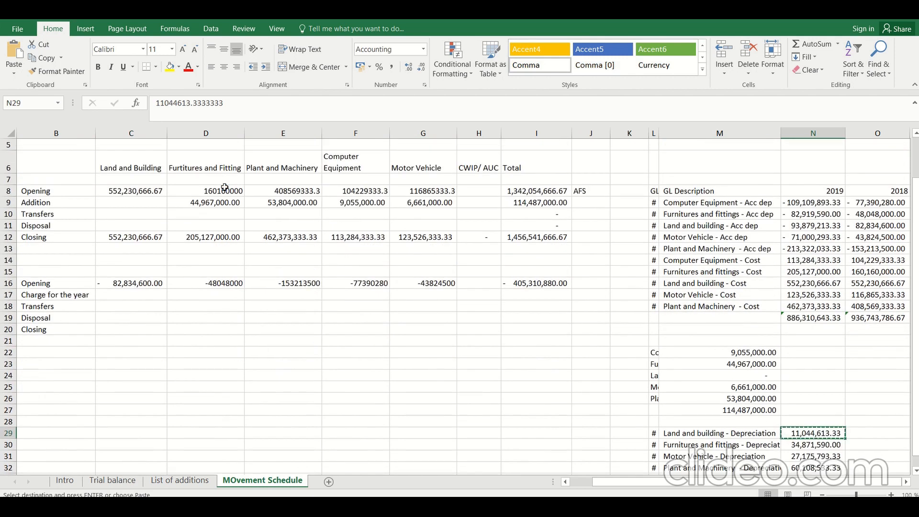
scroll(128, 297, up, 2)
click(140, 374)
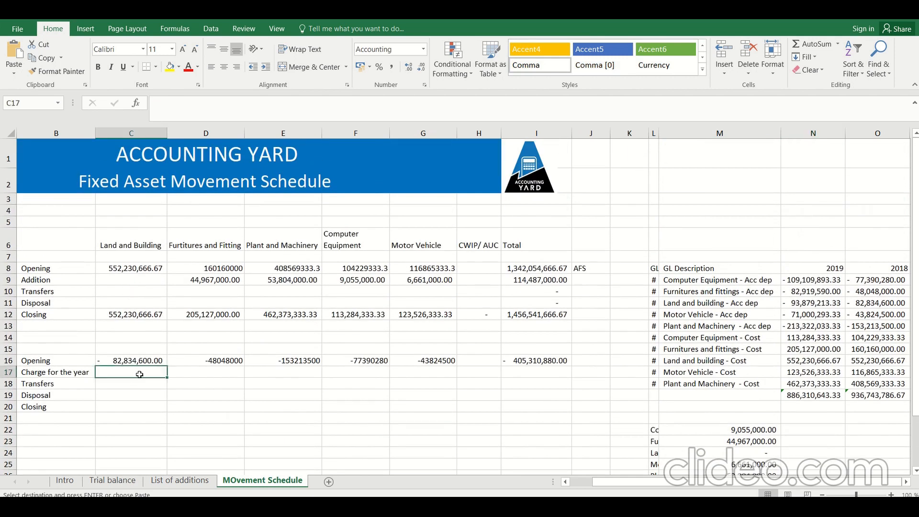
key(alt+e)
key(s)
key(v)
key(Return)
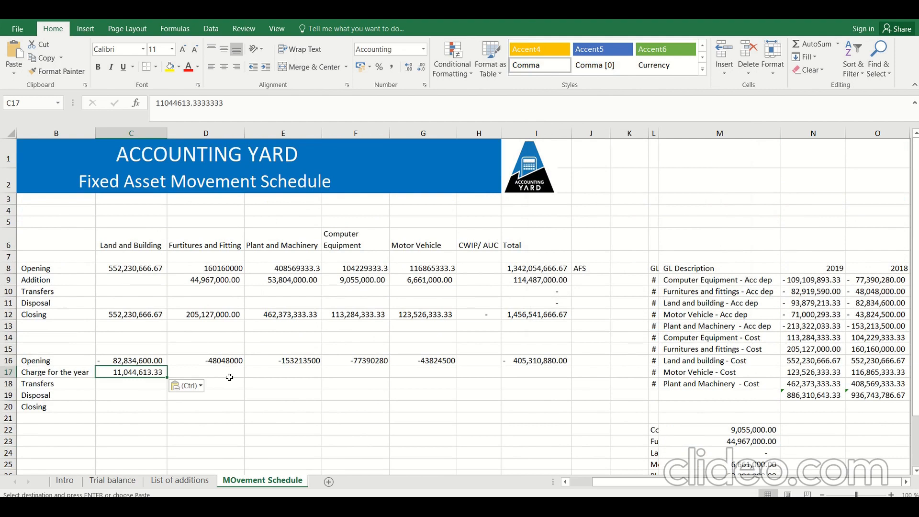
Copy the depreciation list in L29:N33 to C23, below the accumulated depreciation section.
scroll(892, 449, down, 3)
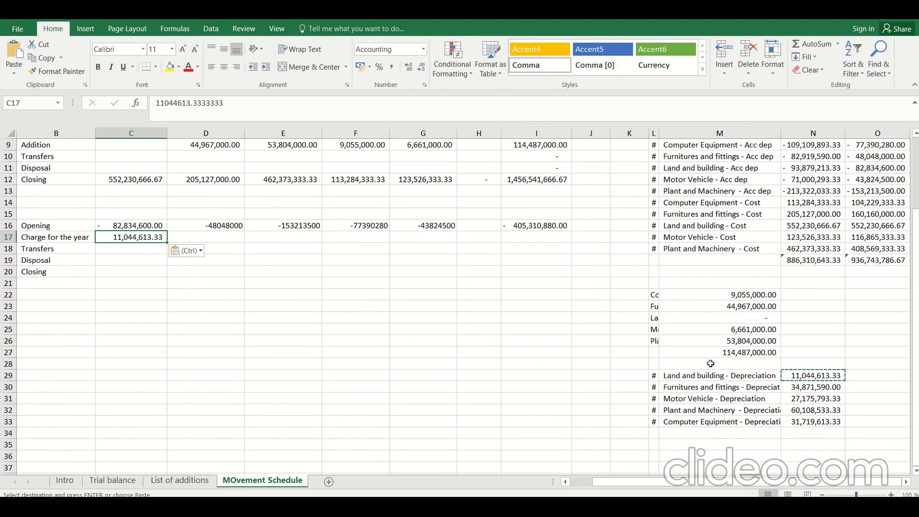
drag(657, 375, 817, 419)
click(154, 302)
key(ctrl+v)
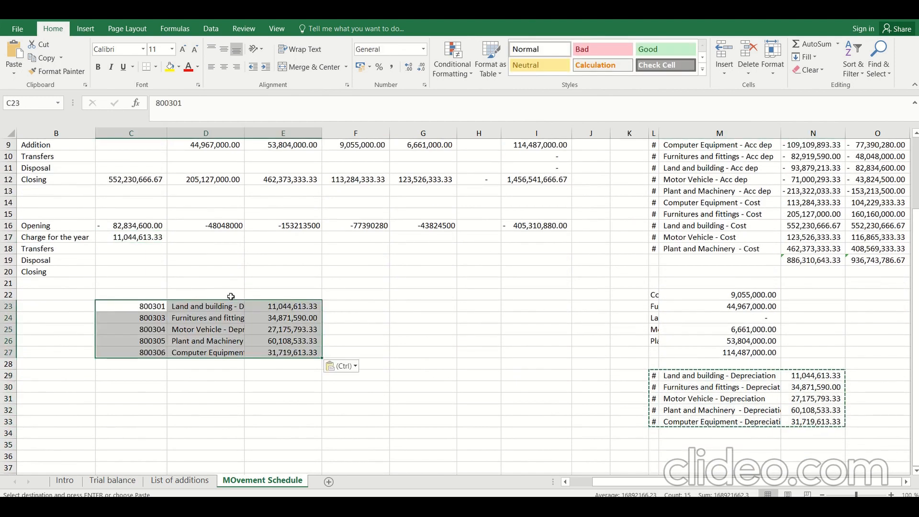
Freeze the panes at cell C3 so the title rows and row labels stay in view.
scroll(229, 296, up, 3)
scroll(228, 296, down, 2)
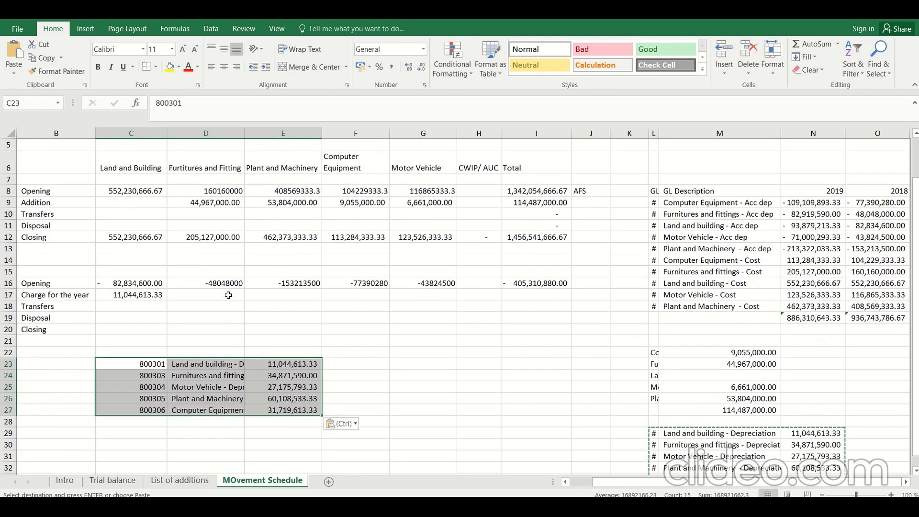
scroll(144, 221, up, 2)
click(141, 203)
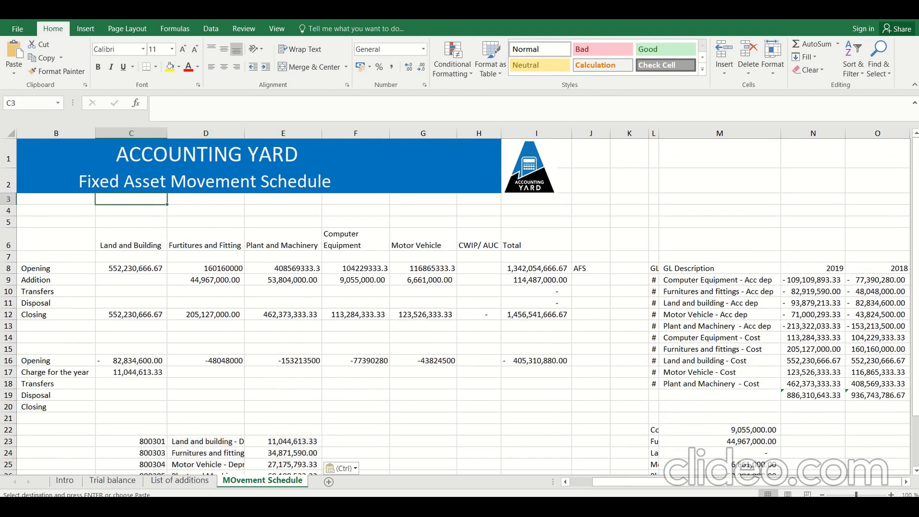
click(278, 29)
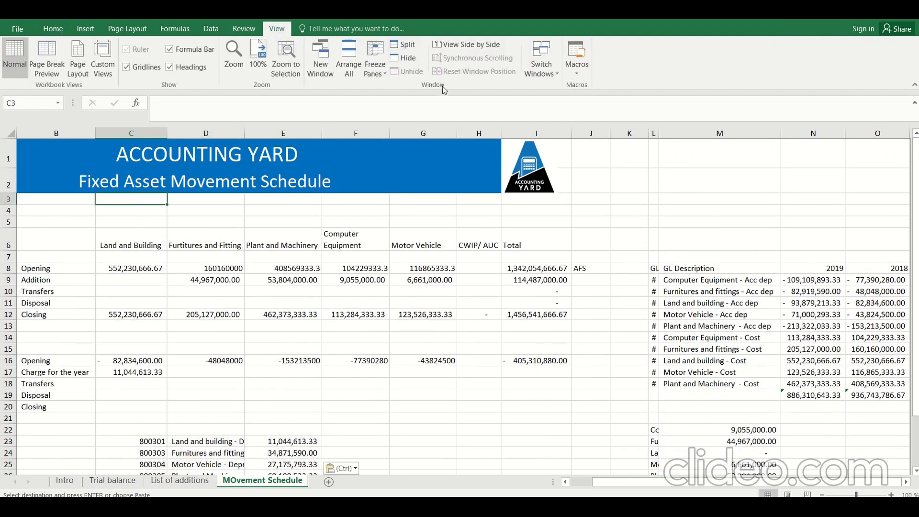
click(375, 67)
click(398, 92)
Copy the Furnitures and fittings depreciation from E24 into charge cell D17 as a value.
scroll(207, 395, down, 2)
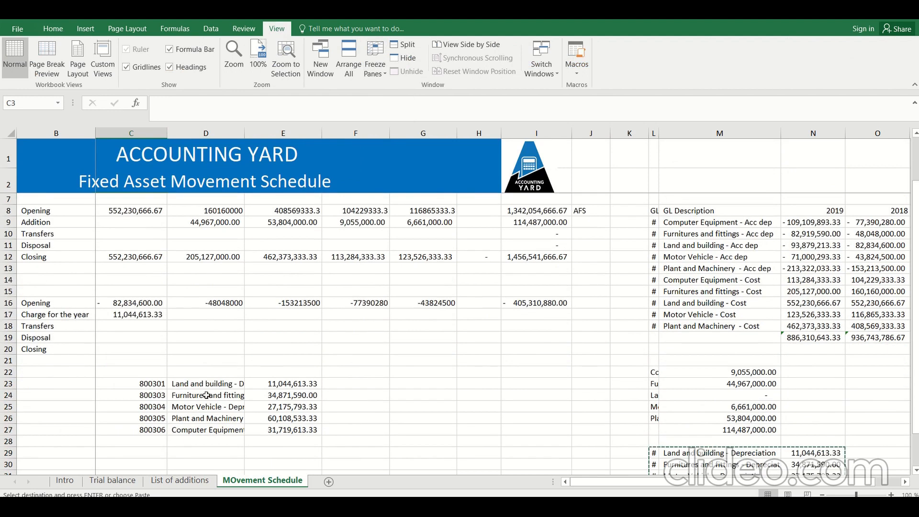
click(285, 384)
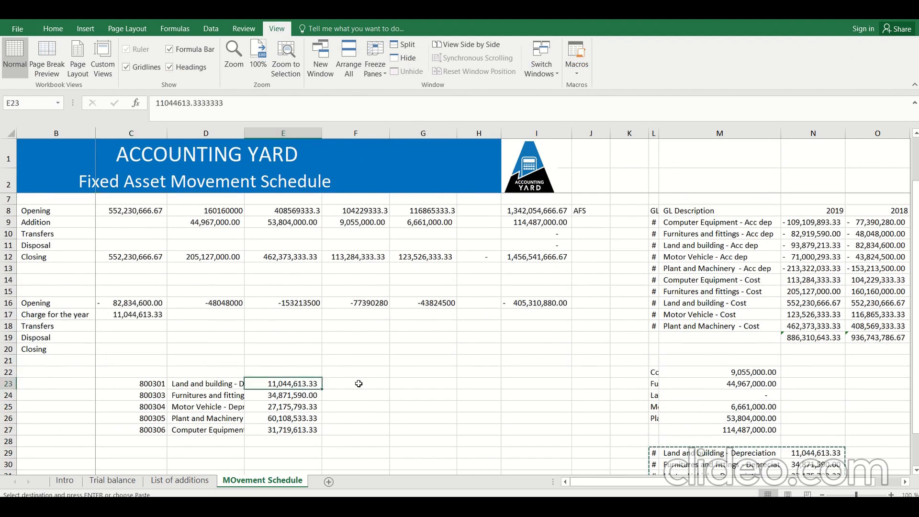
scroll(354, 368, up, 2)
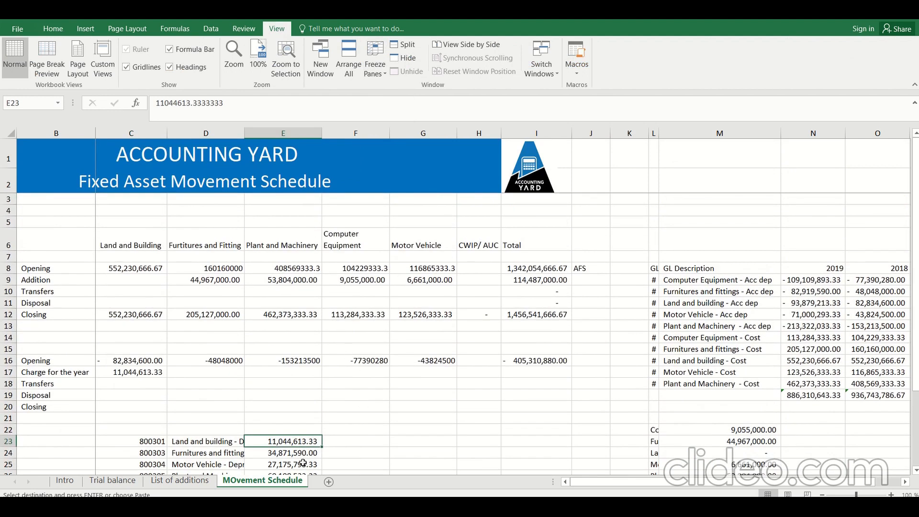
click(299, 456)
key(ctrl+c)
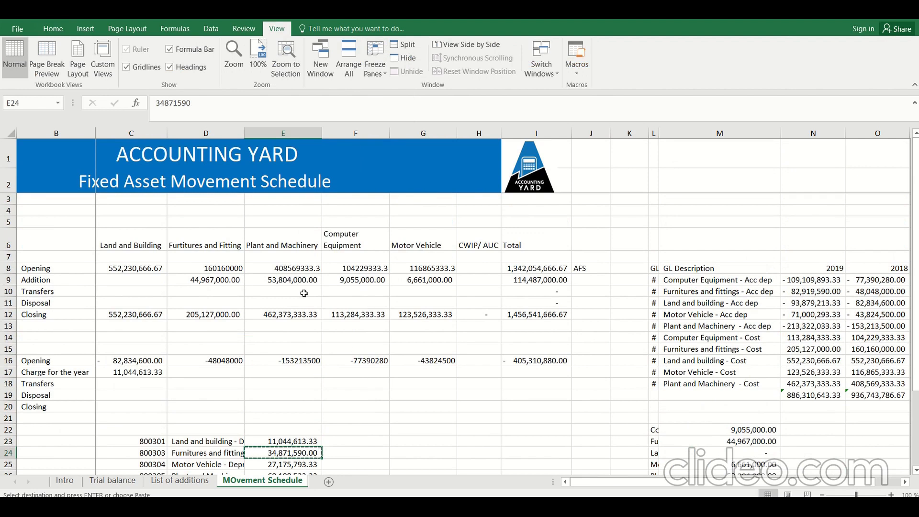
click(214, 371)
key(alt+e)
key(s)
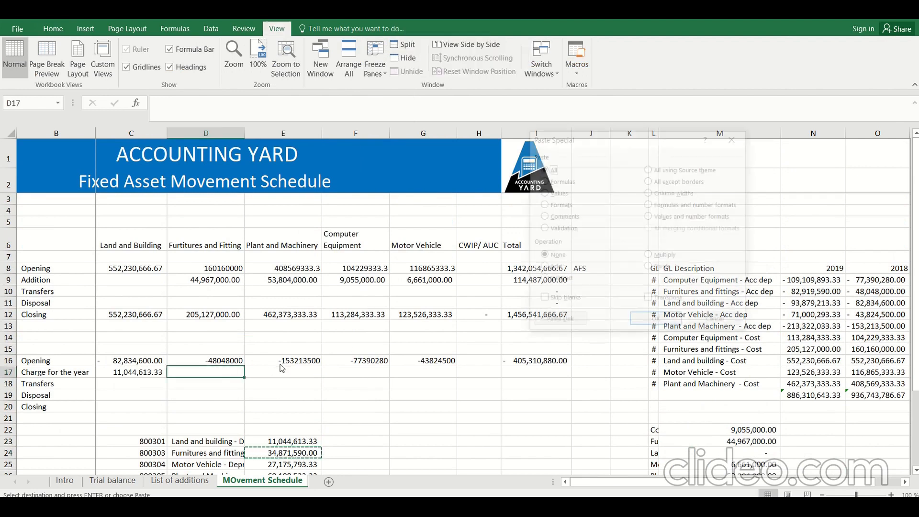
key(v)
key(Return)
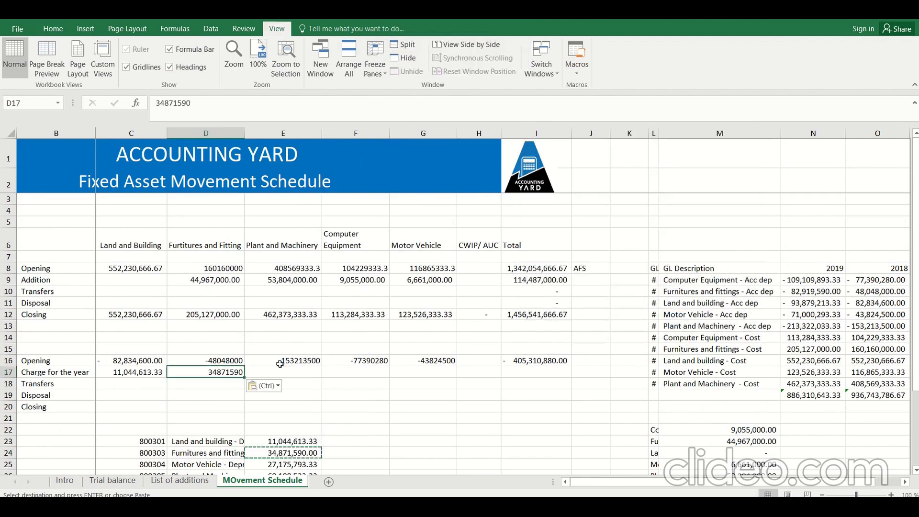
Copy the Motor Vehicle depreciation from E25 into charge cell G17 as a value.
click(284, 465)
key(ctrl+c)
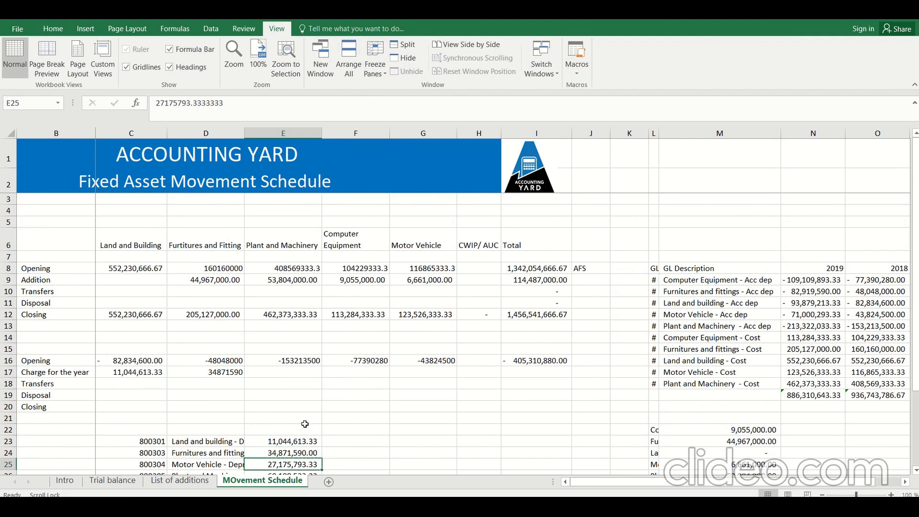
click(420, 377)
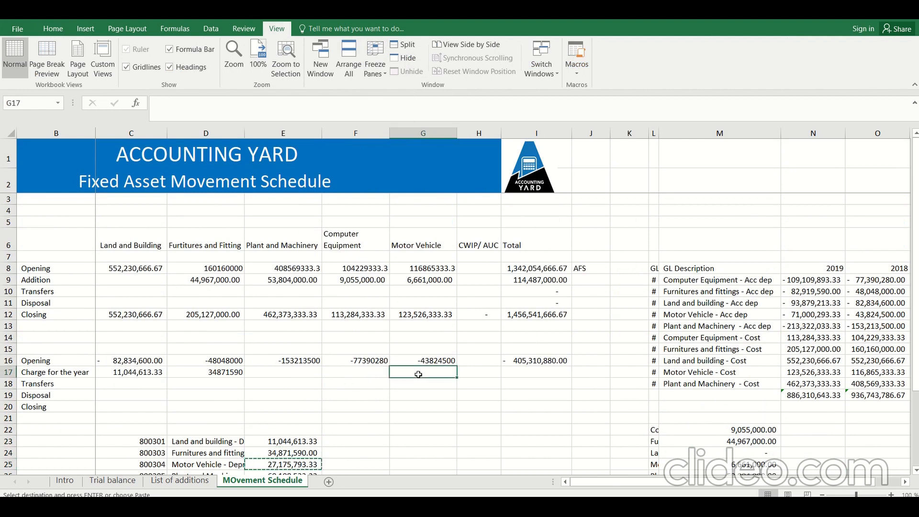
key(alt+e)
key(s)
key(v)
key(Return)
Copy the Plant and Machinery depreciation from E26 into charge cell E17 as a value.
scroll(383, 388, down, 1)
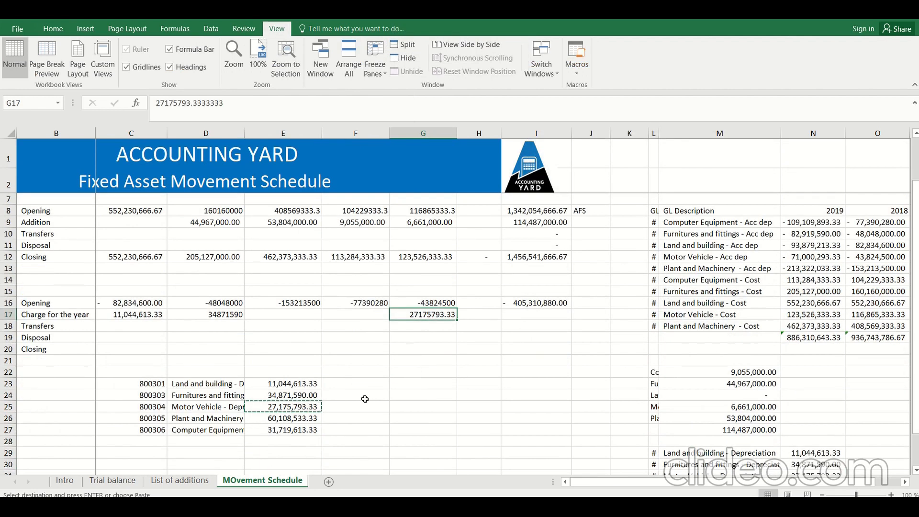
click(298, 418)
key(ctrl+c)
scroll(306, 383, up, 1)
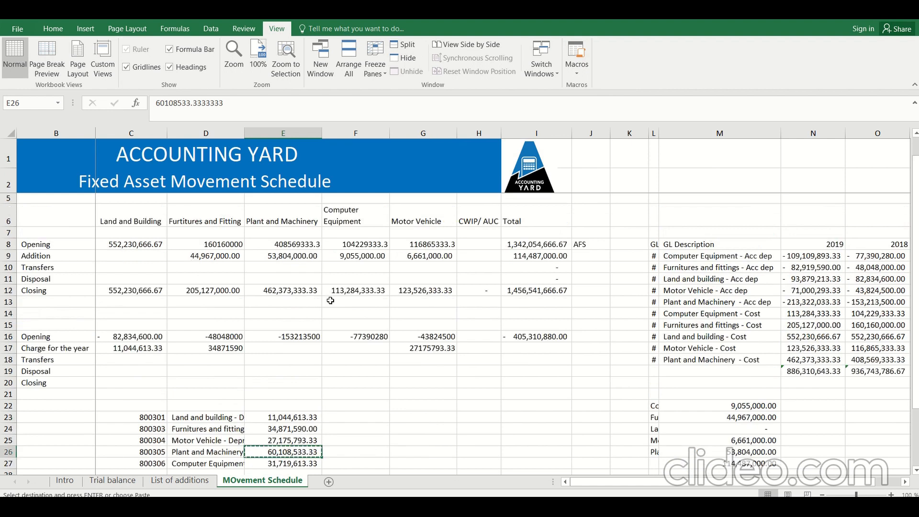
click(301, 373)
key(alt+e)
key(s)
key(v)
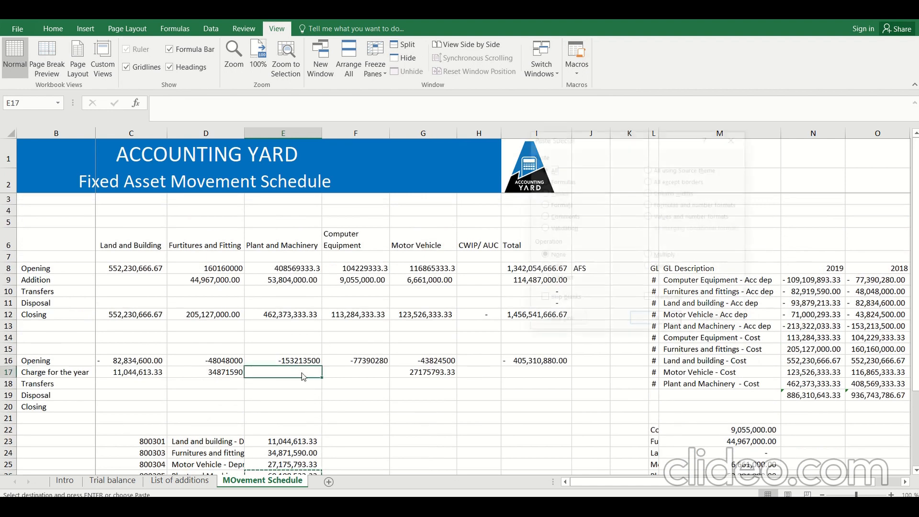
key(Return)
Copy the Computer Equipment depreciation from E27 into charge cell F17 as a value.
scroll(302, 421, down, 1)
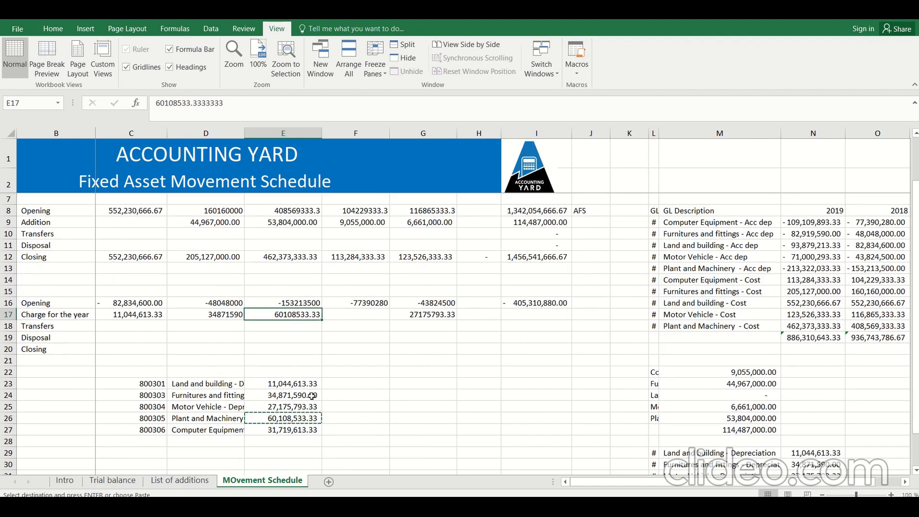
click(303, 428)
key(ctrl+c)
click(357, 315)
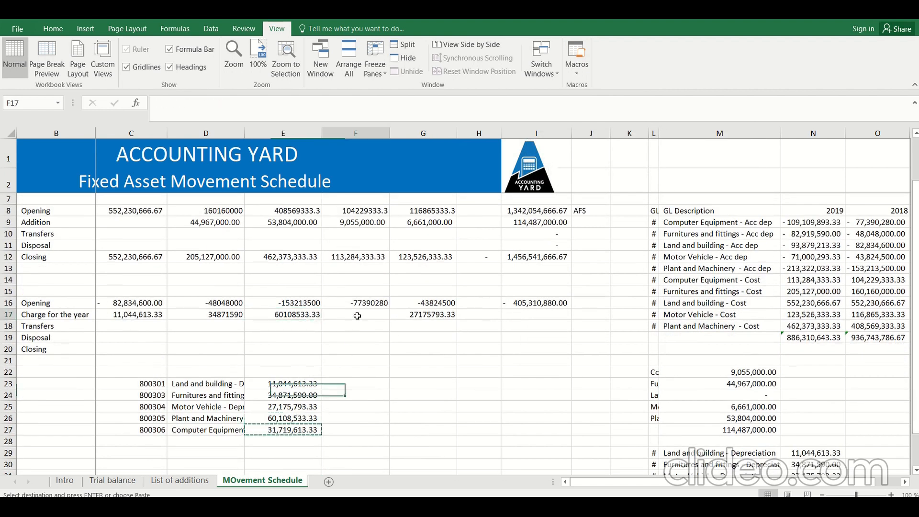
key(alt+e)
key(s)
key(v)
key(Return)
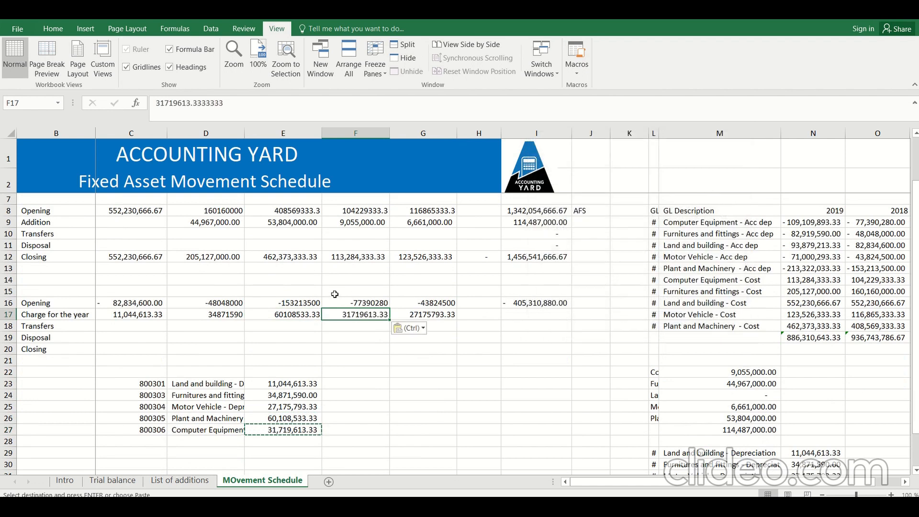
Make the Land and Building charge for the year in C17 negative.
click(135, 314)
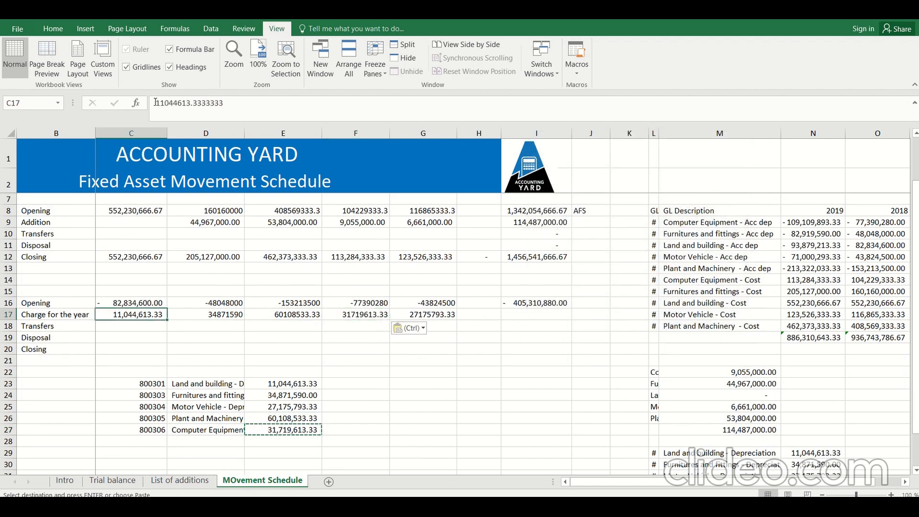
click(189, 101)
text(-)
key(Return)
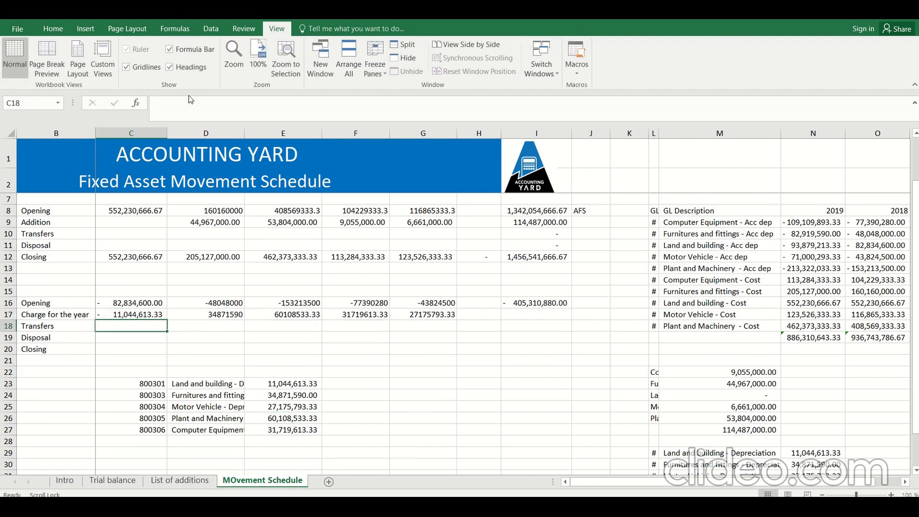
Make the charges for the year negative for furniture and fittings in D17 and plant and machinery in E17.
scroll(188, 95, up, 1)
click(213, 337)
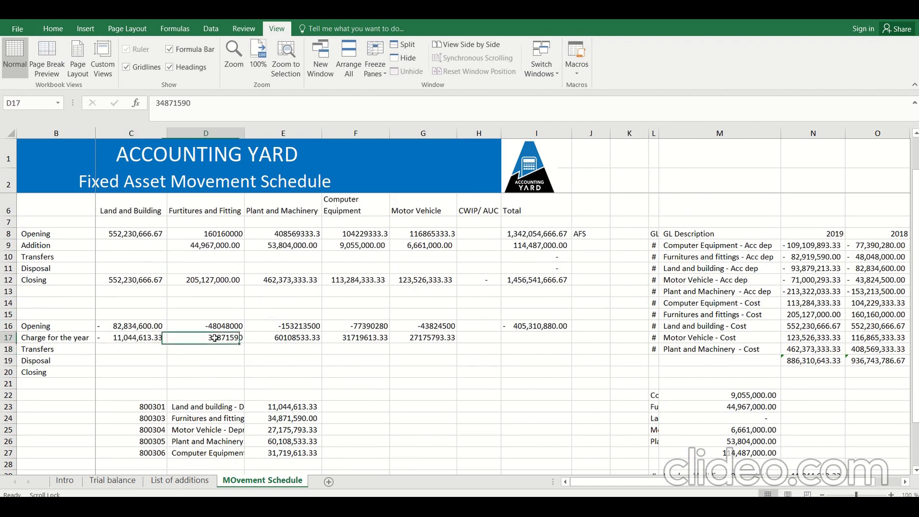
click(155, 104)
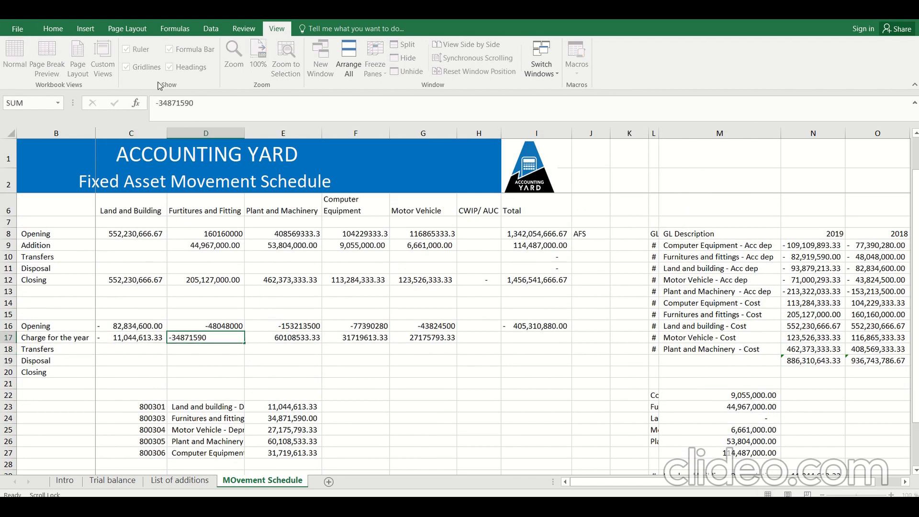
key(Return)
click(292, 337)
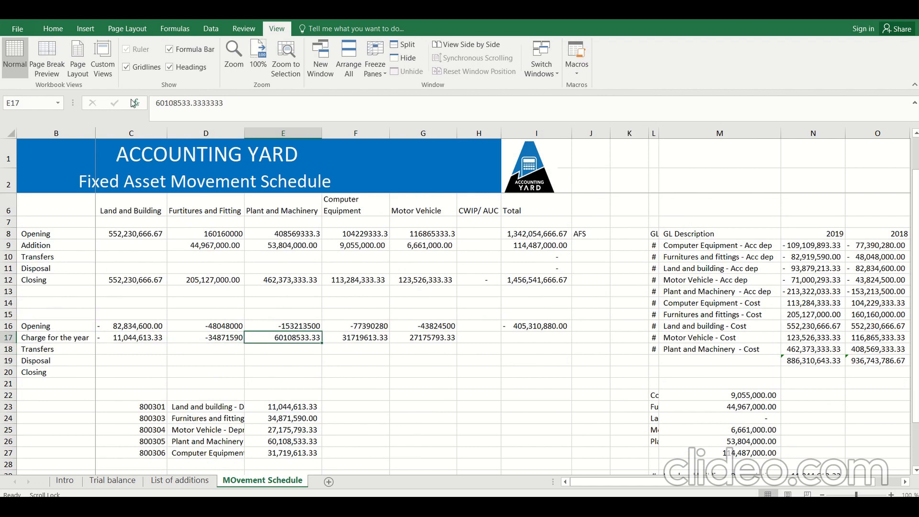
click(154, 102)
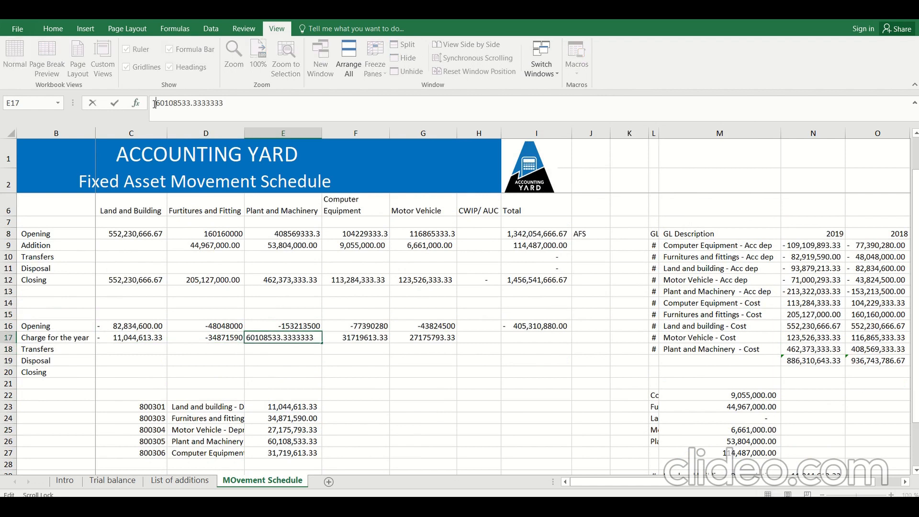
text(-)
key(Return)
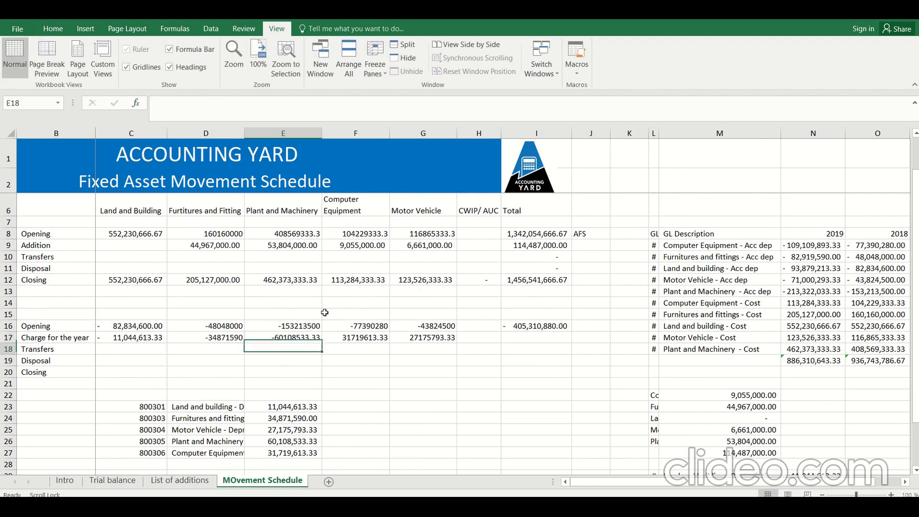
Make the charges for the year negative for computer equipment in F17 and motor vehicle in G17.
click(350, 335)
click(157, 103)
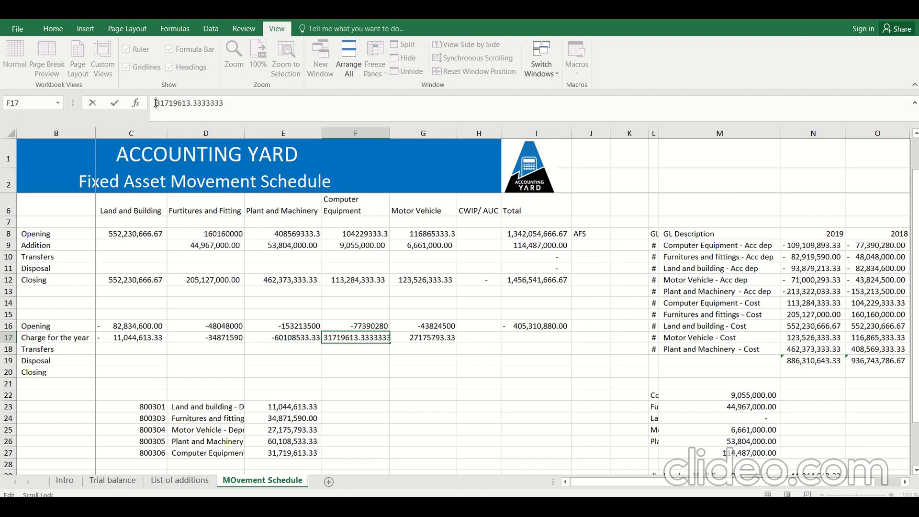
text(-)
key(Return)
click(440, 337)
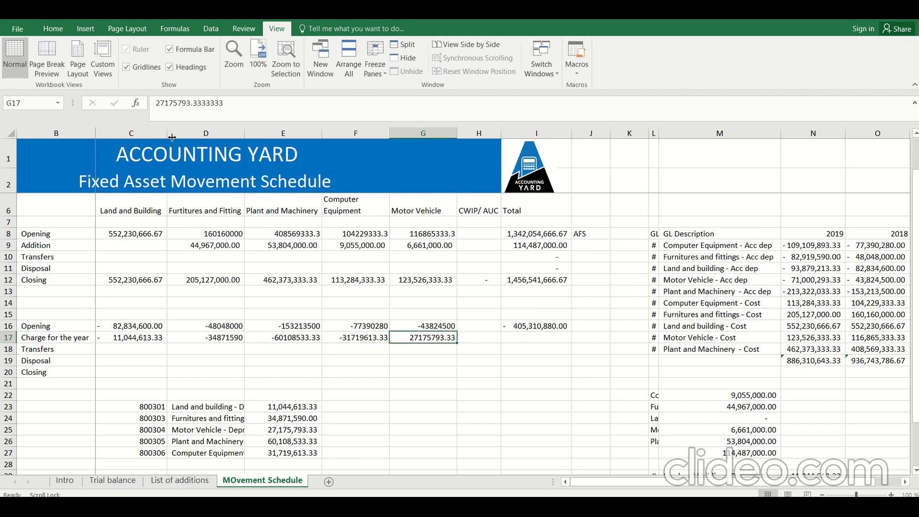
click(156, 103)
text(-)
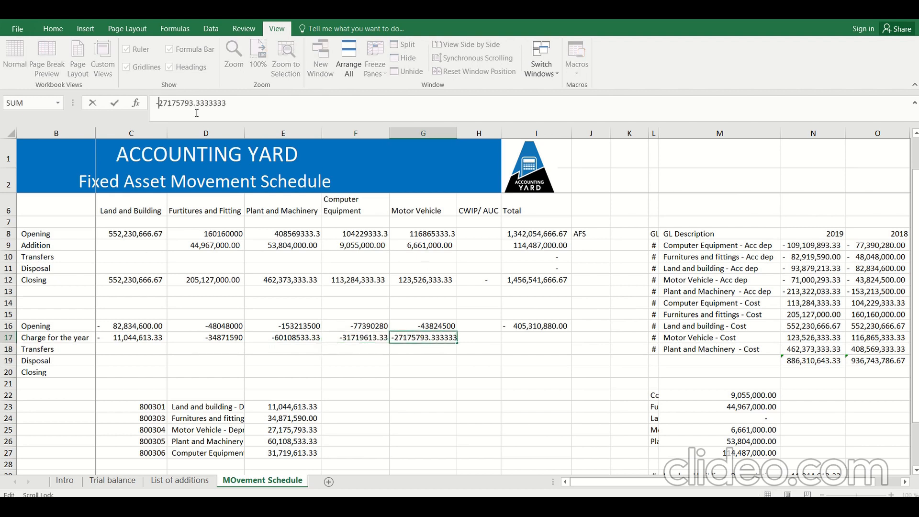
key(Return)
Fill the accumulated depreciation total formula from I16 down through I20.
click(549, 342)
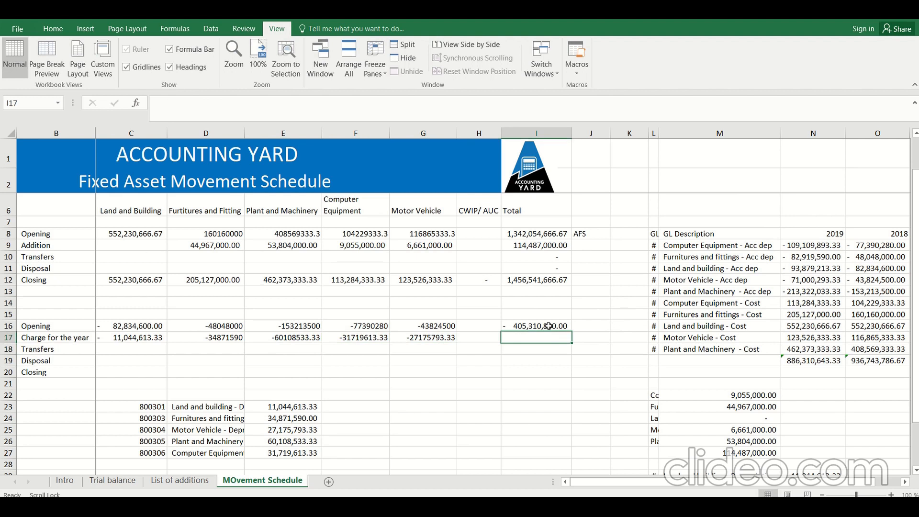
click(553, 328)
drag(573, 332, 544, 374)
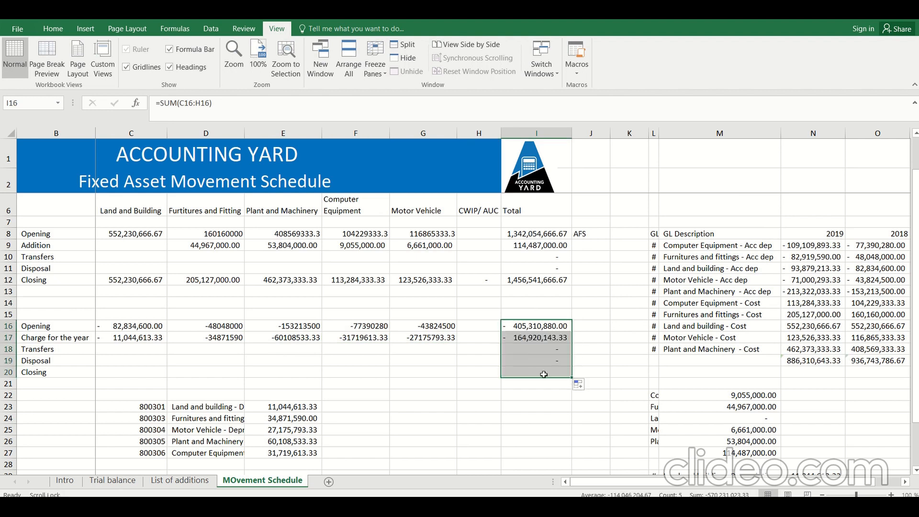
Sum C16:C19 in the accumulated depreciation closing cell C20 and fill the formula across to G20.
click(151, 372)
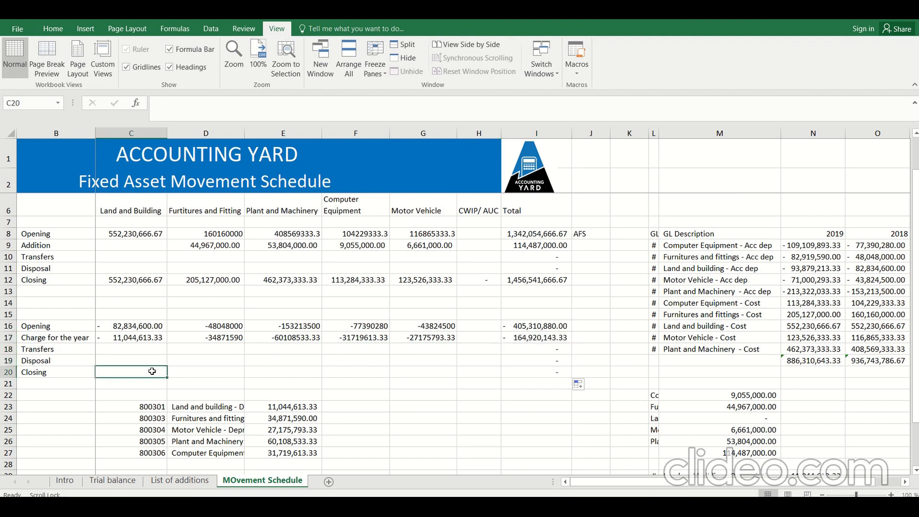
key(alt+equal)
key(Return)
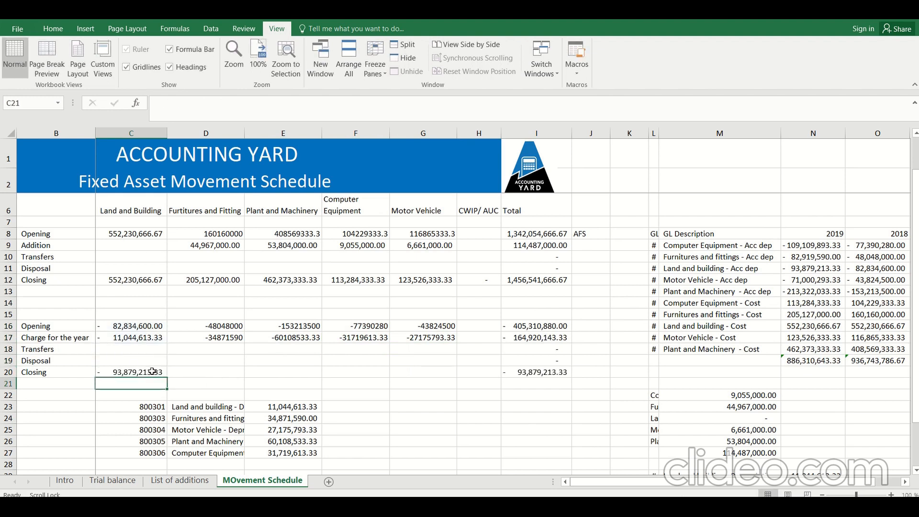
scroll(151, 371, up, 1)
click(153, 384)
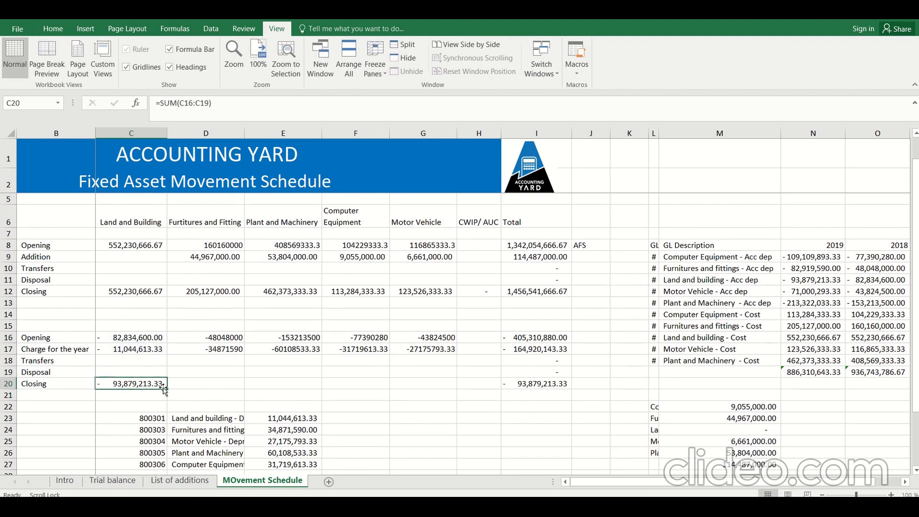
drag(166, 388, 468, 405)
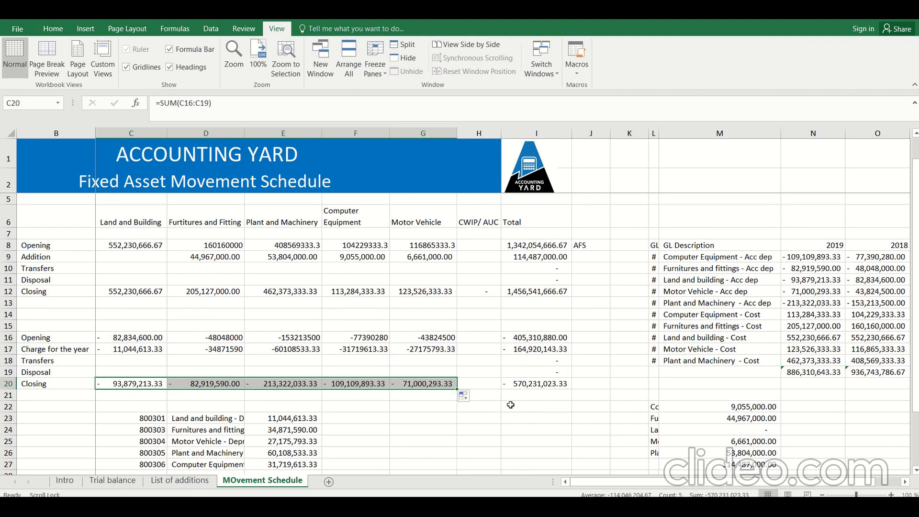
click(555, 386)
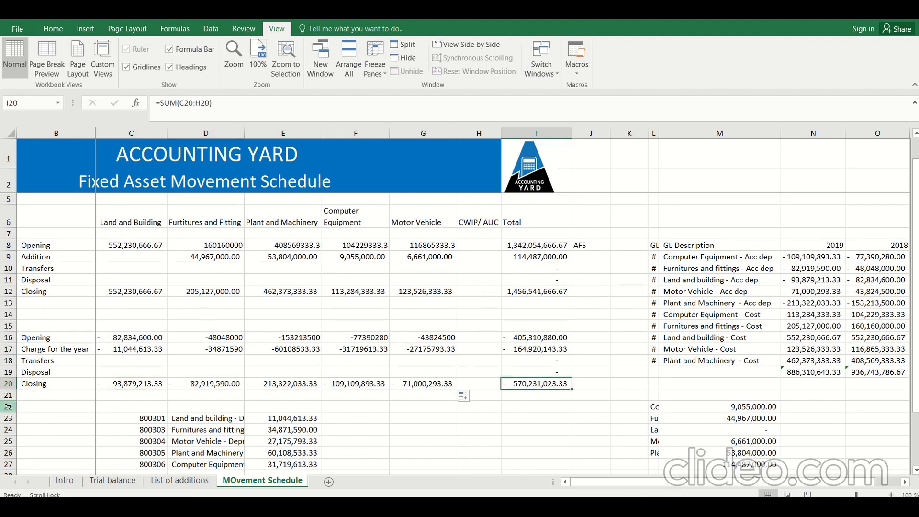
Insert three blank rows at row 22, below the accumulated depreciation section, and unfreeze the sheet's panes.
drag(8, 406, 10, 426)
key(ctrl+shift+equal)
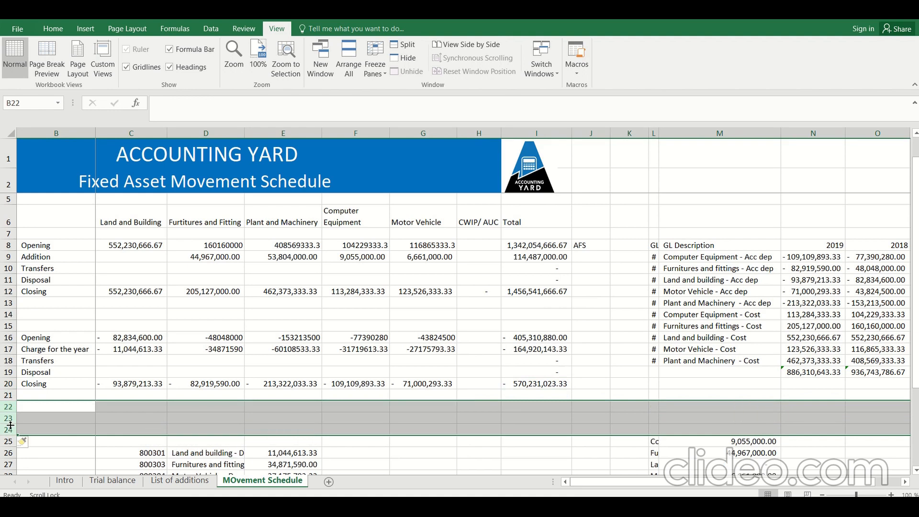
click(44, 345)
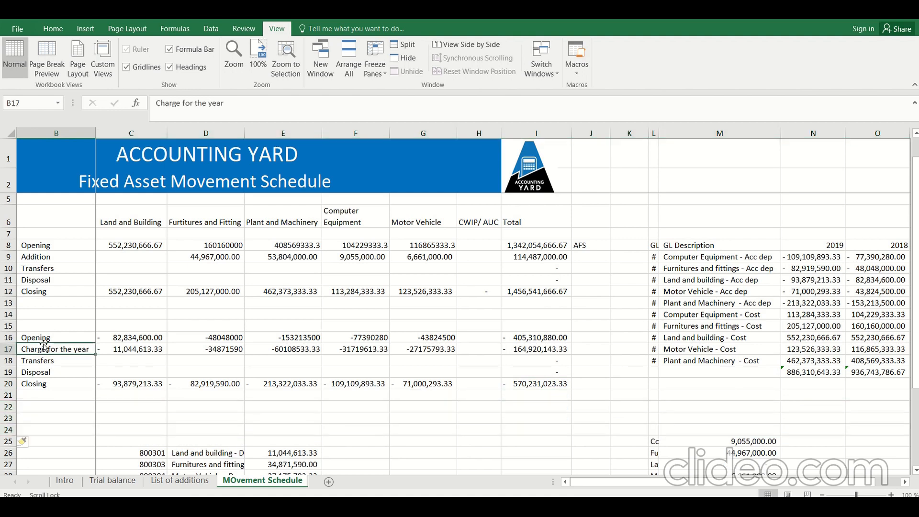
click(375, 64)
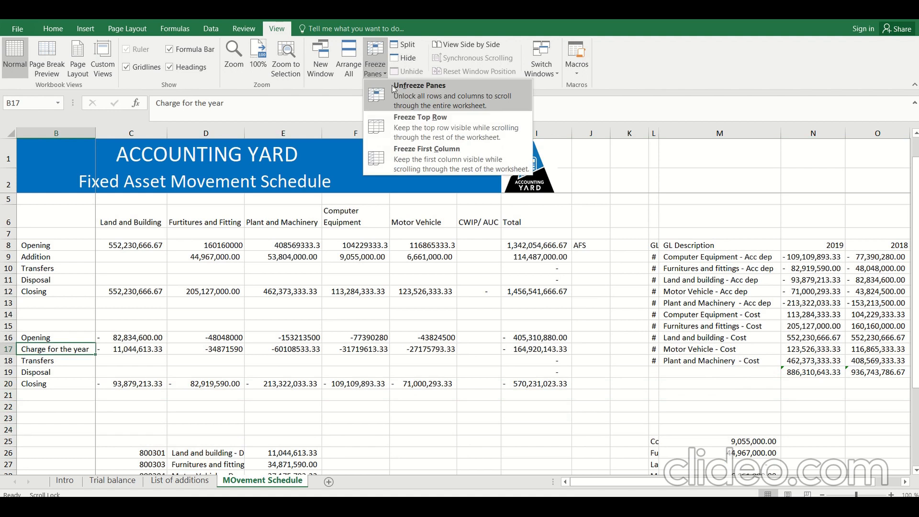
click(394, 89)
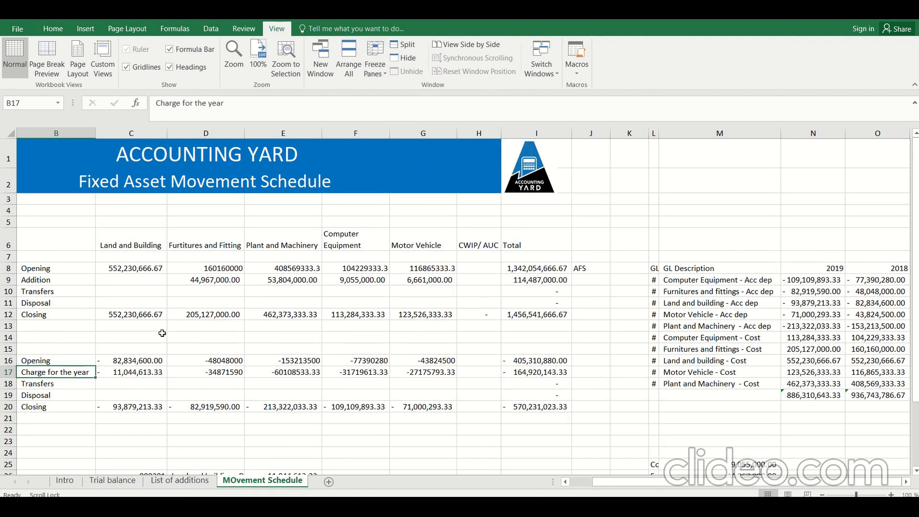
Enter the section heading NBV in cell A22, below the accumulated depreciation section.
click(91, 417)
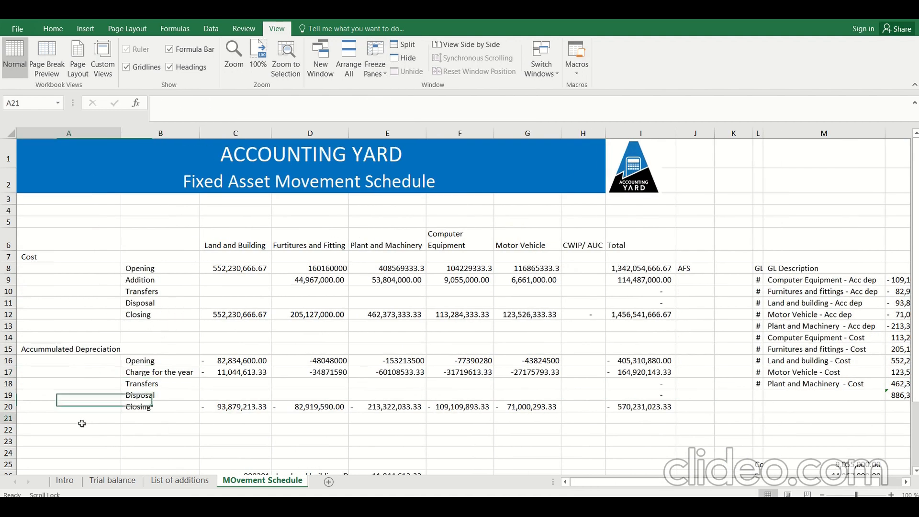
scroll(113, 440, down, 1)
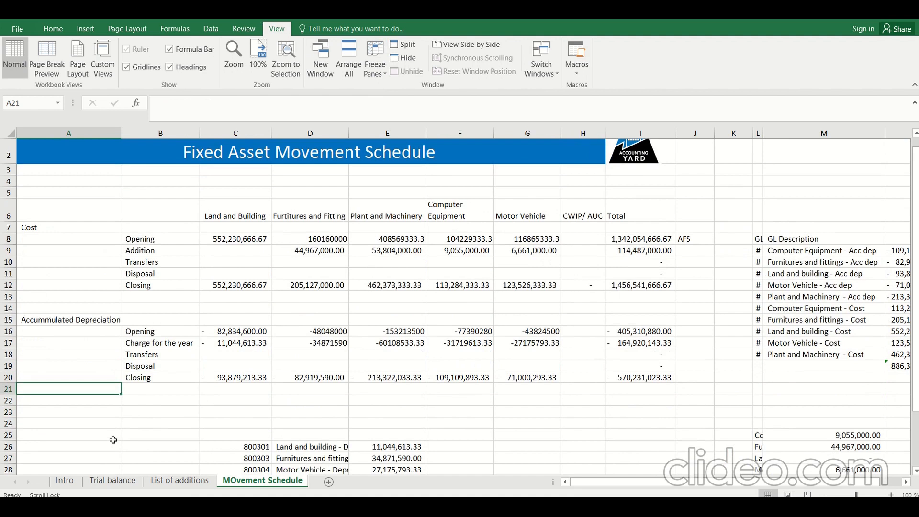
click(98, 403)
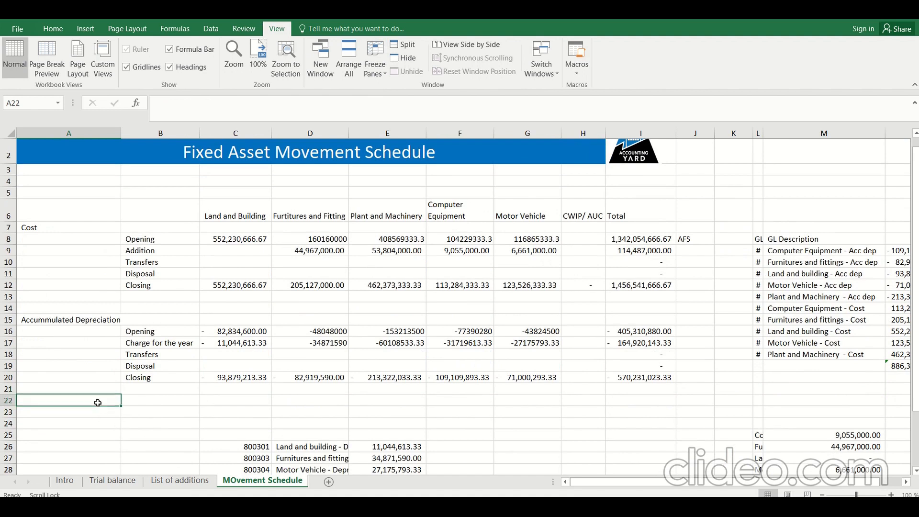
text(NBV)
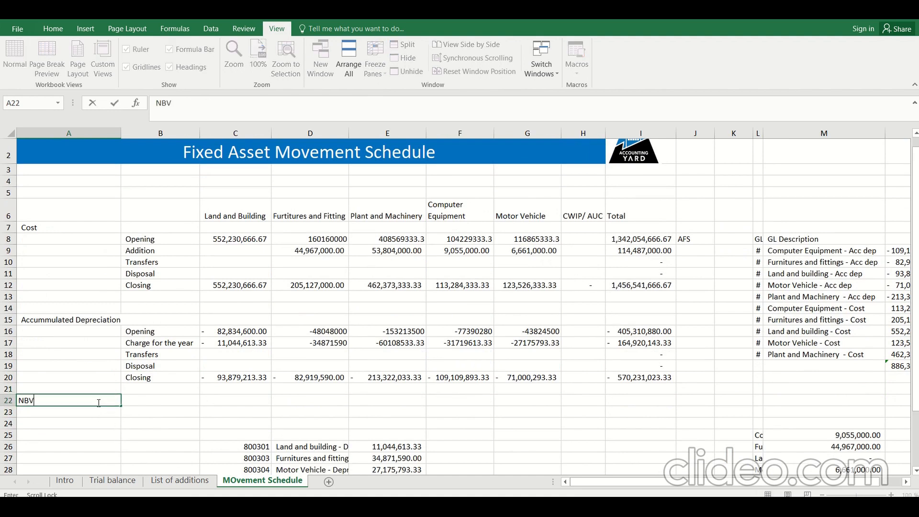
key(Return)
Label the NBV rows Opening in B22 and Closing in B23.
click(172, 403)
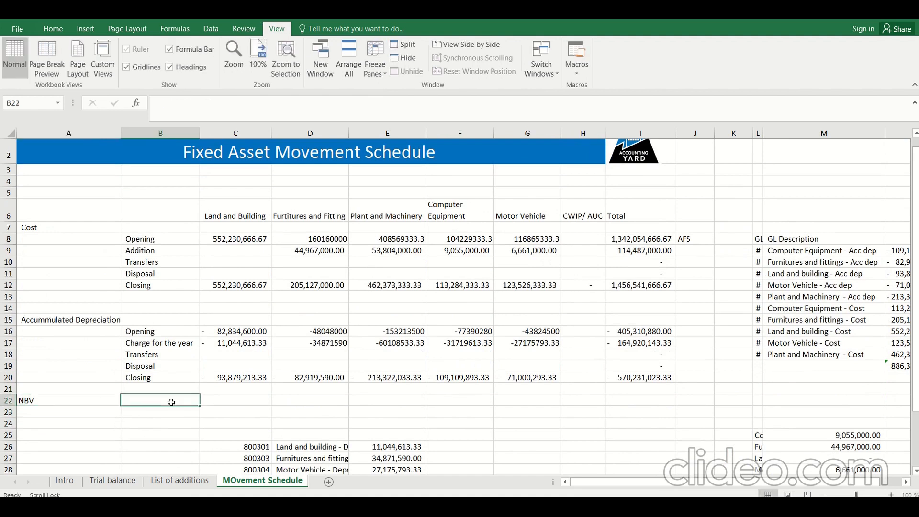
text(Opemi)
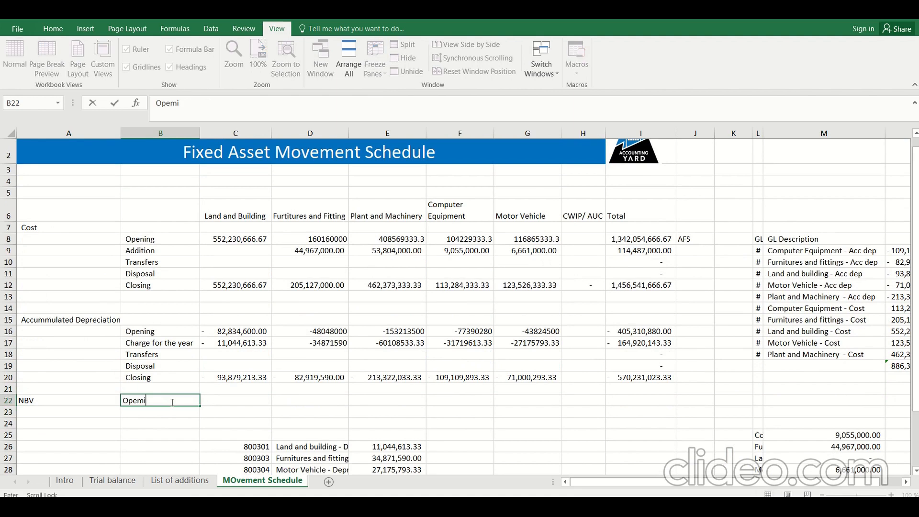
text(+A)
text(ning)
click(163, 410)
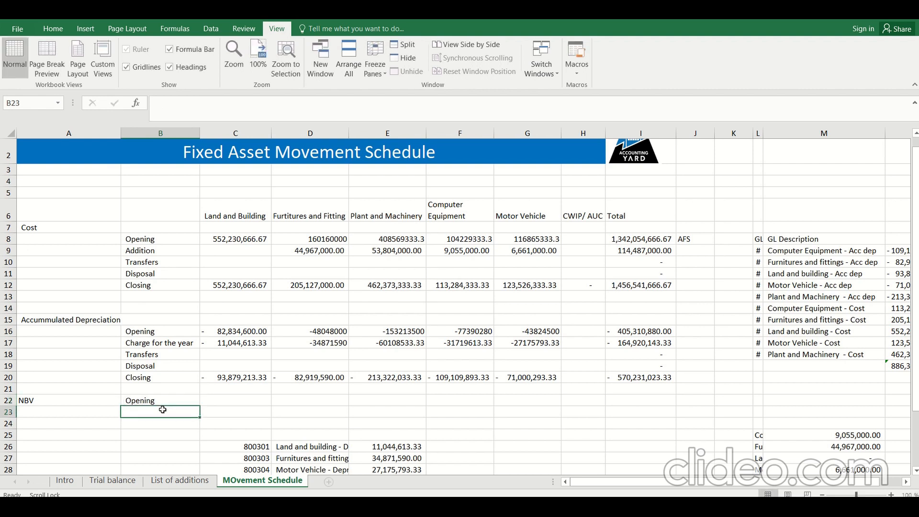
text(Closing)
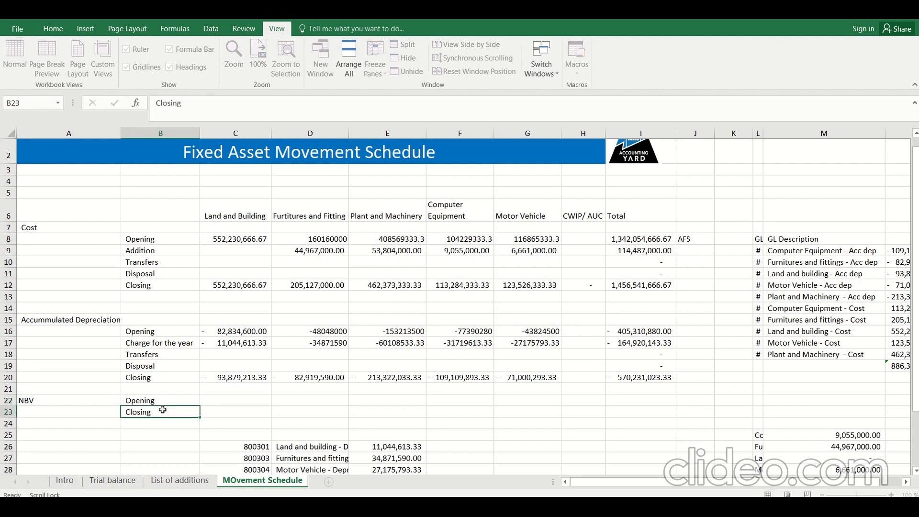
key(Return)
Calculate the Land and Building opening NBV in C22 by adding opening cost C8 and opening accumulated depreciation C16.
click(212, 406)
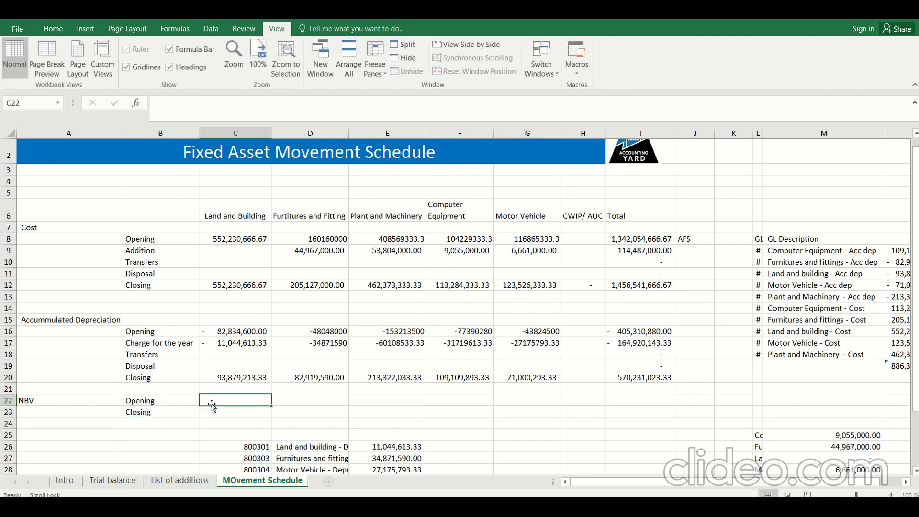
text(=)
click(242, 238)
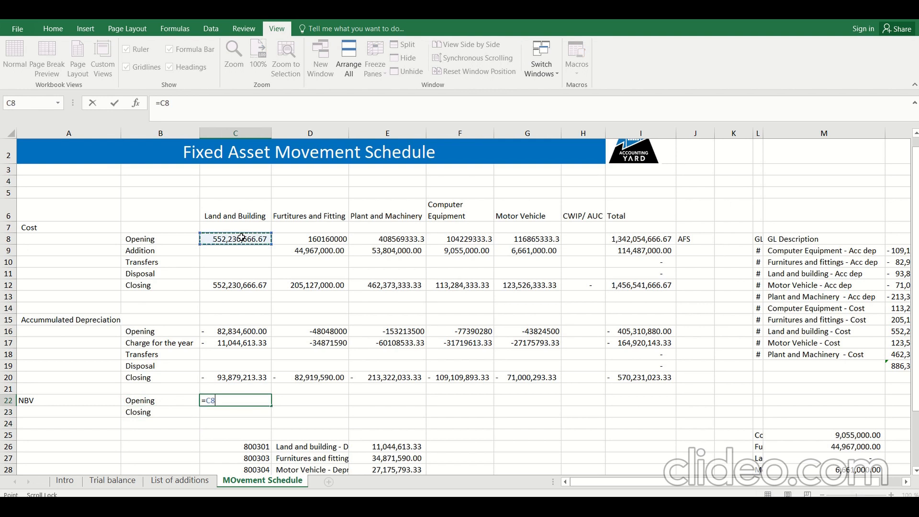
text(+)
click(230, 331)
key(Return)
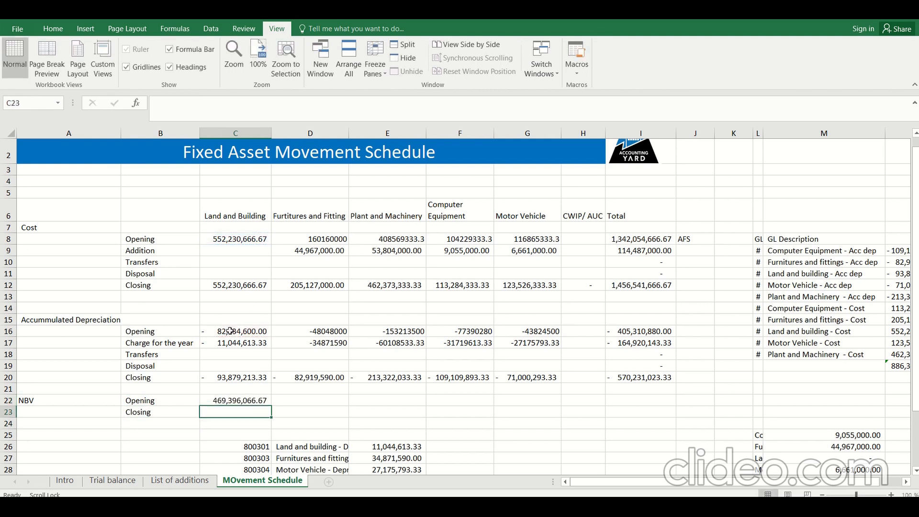
Fill the opening NBV formula from C22 across all asset columns to the total in I22.
scroll(230, 330, up, 1)
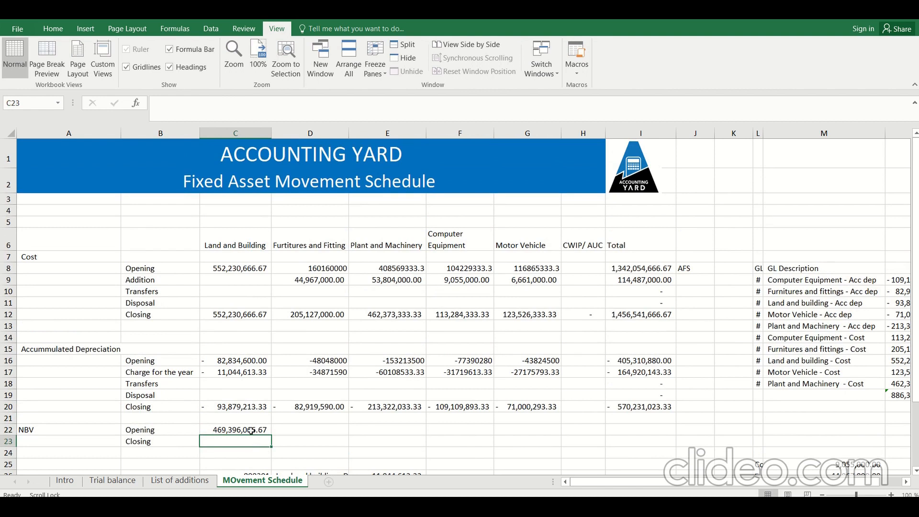
click(251, 430)
drag(273, 437, 657, 464)
Calculate the Land and Building closing NBV in C23 by adding closing cost C12 and closing accumulated depreciation C20.
click(248, 440)
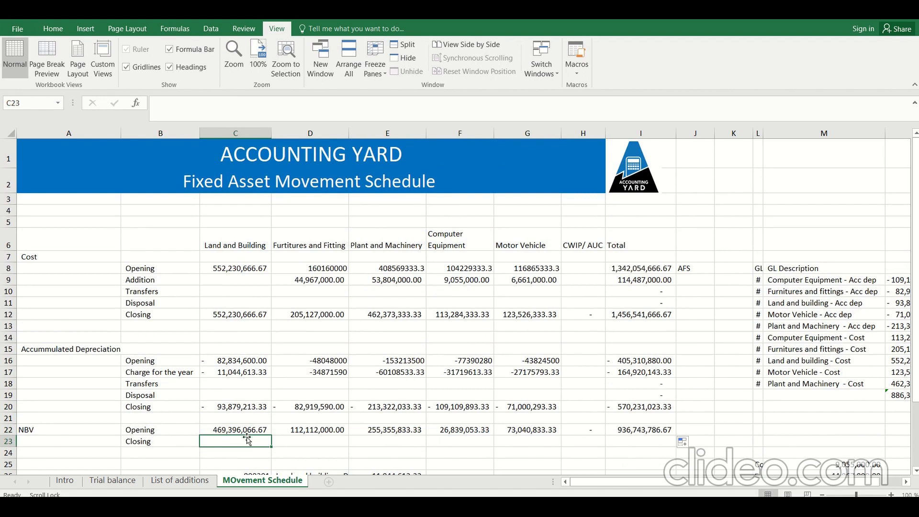
text(=)
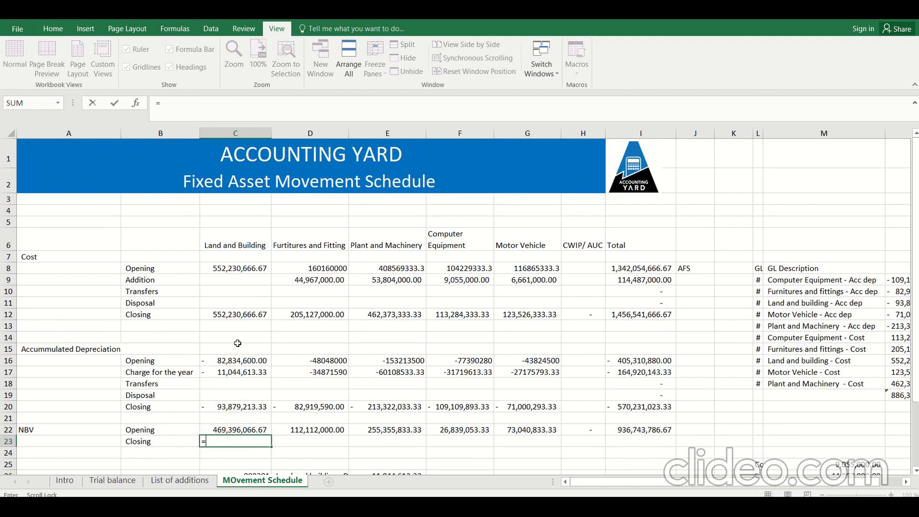
click(237, 313)
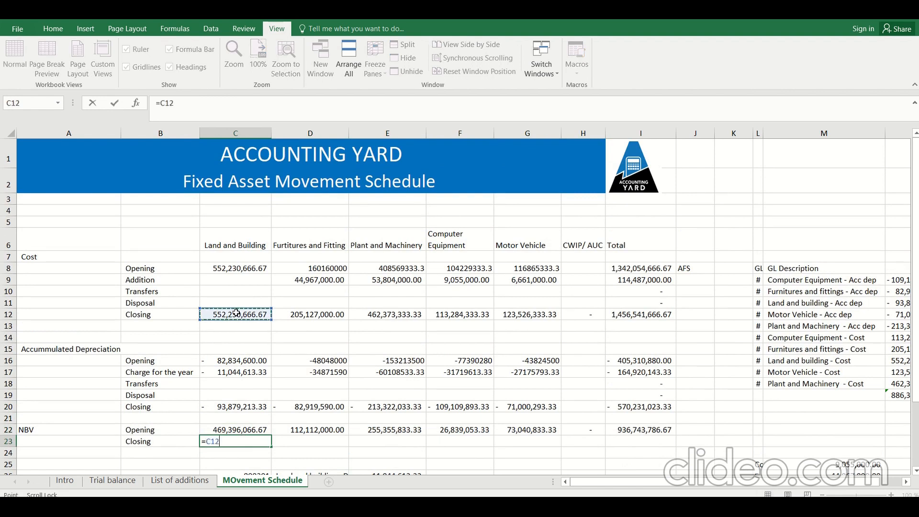
text(+)
click(255, 401)
key(Return)
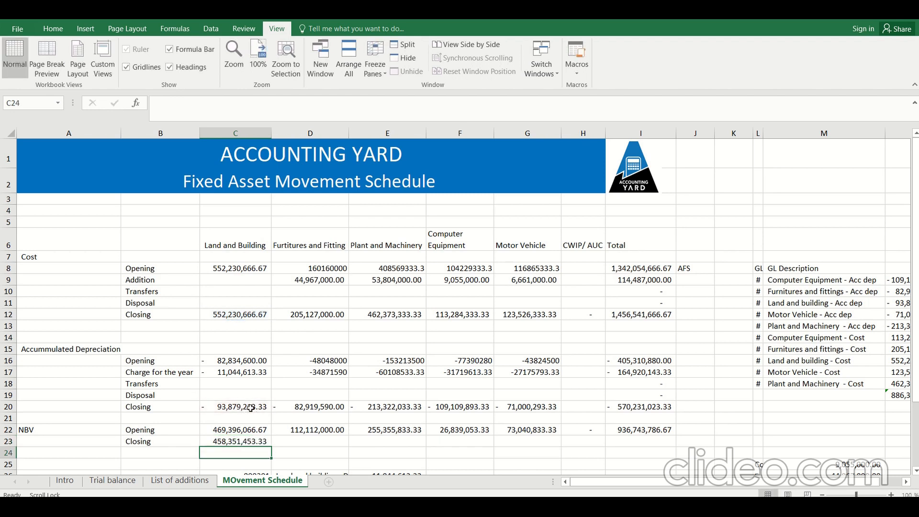
Fill the closing NBV formula from C23 across all asset columns to the total in I23.
click(243, 440)
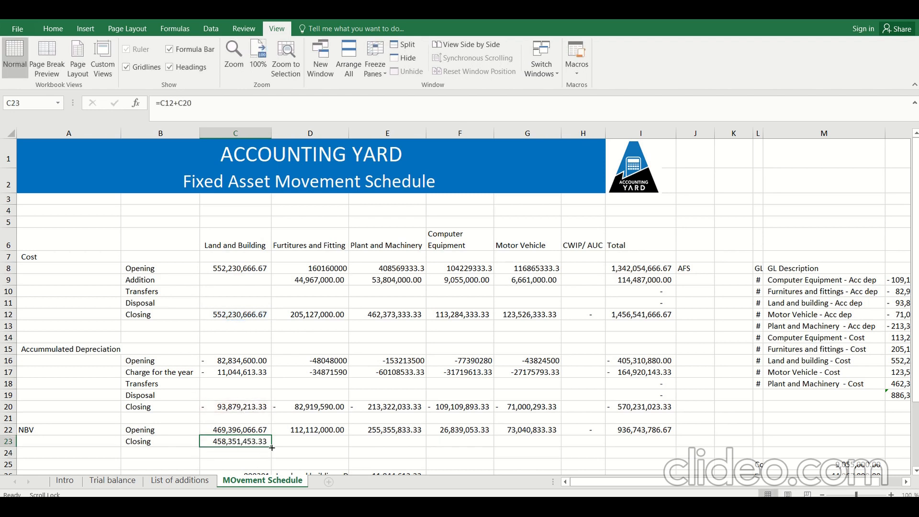
drag(272, 448, 665, 445)
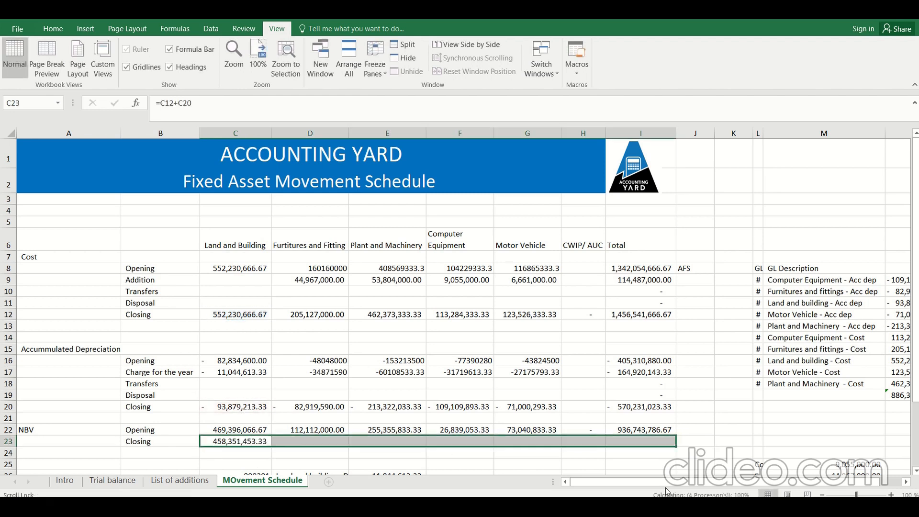
Compare the total opening and closing NBV in I22 and I23 with the 2018 and 2019 ledger totals in O19 and N19.
click(663, 430)
scroll(830, 439, down, 2)
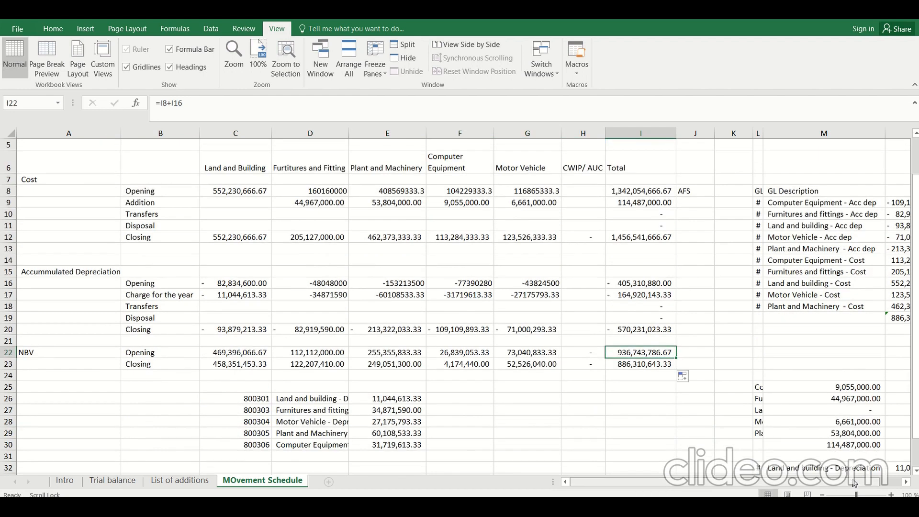
scroll(877, 480, right, 1)
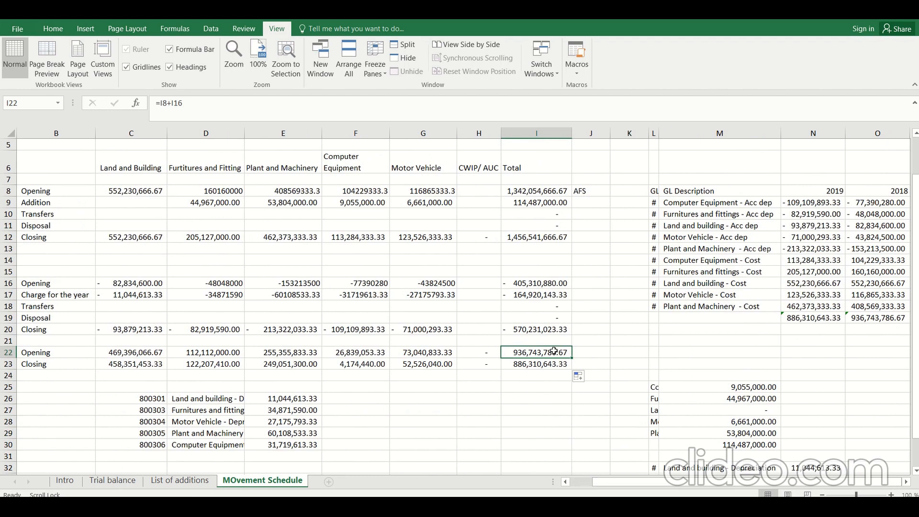
click(886, 318)
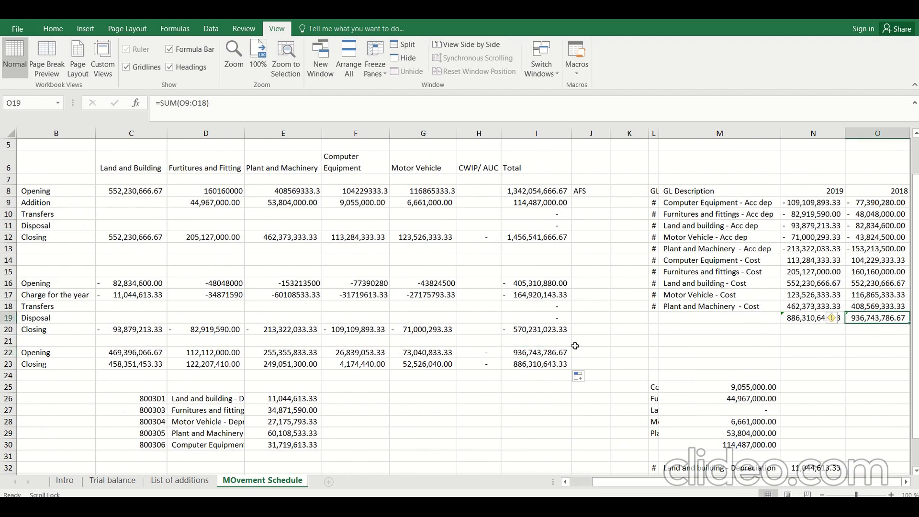
click(529, 367)
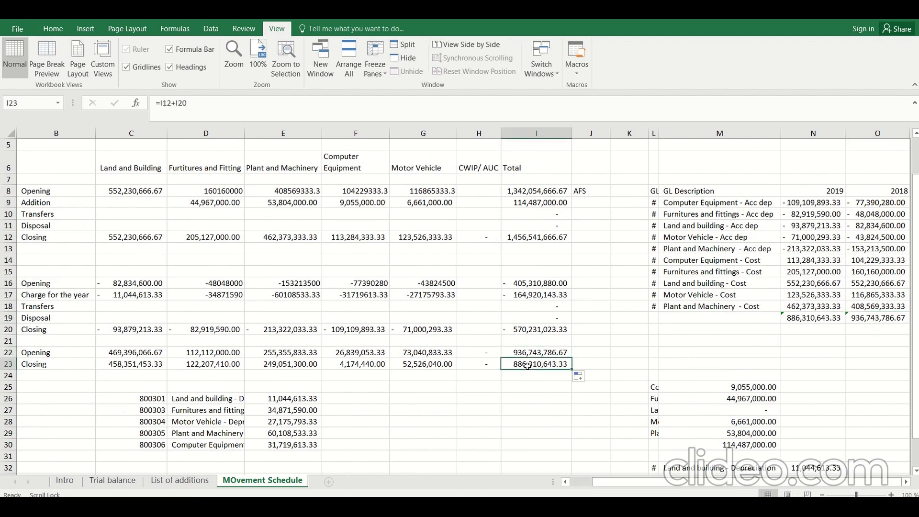
click(821, 319)
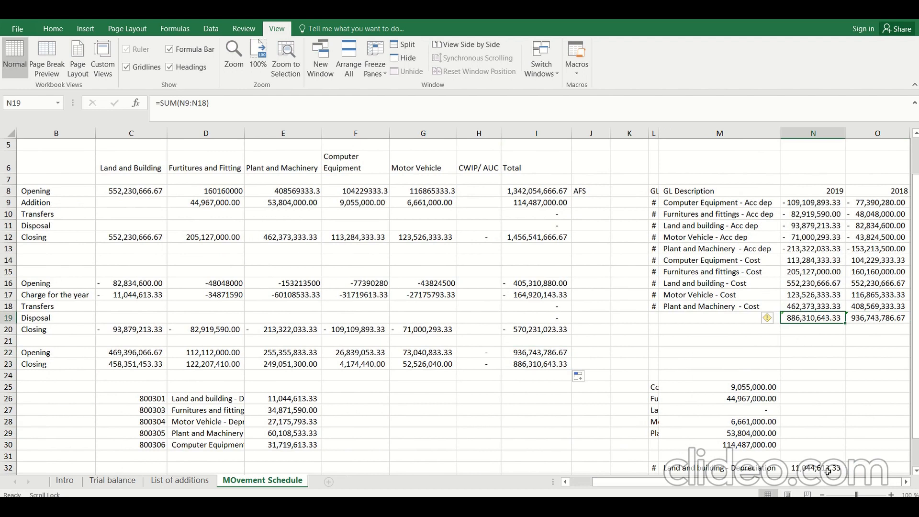
drag(747, 482, 723, 492)
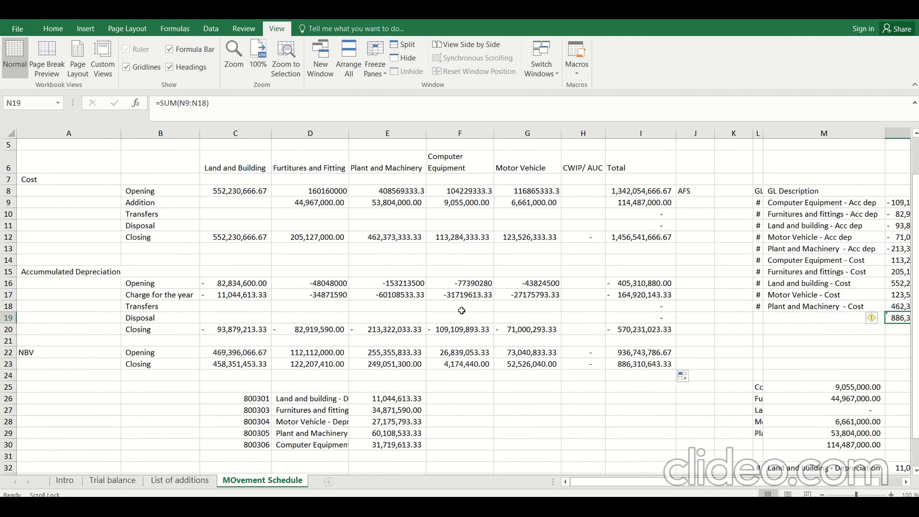
scroll(456, 305, up, 2)
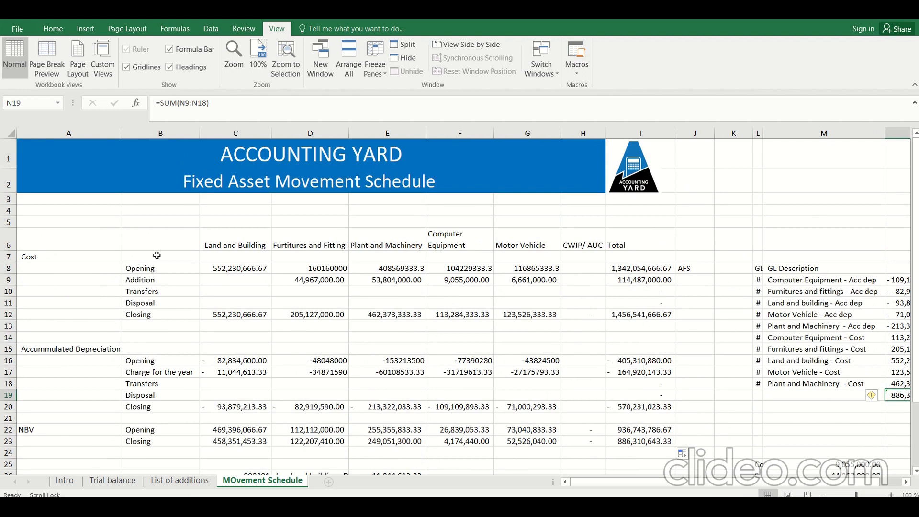
scroll(352, 319, down, 2)
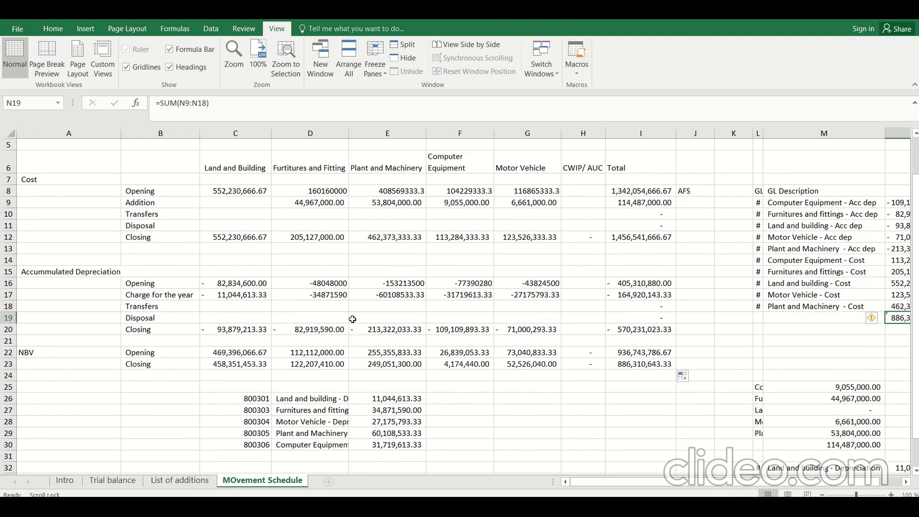
scroll(353, 320, up, 2)
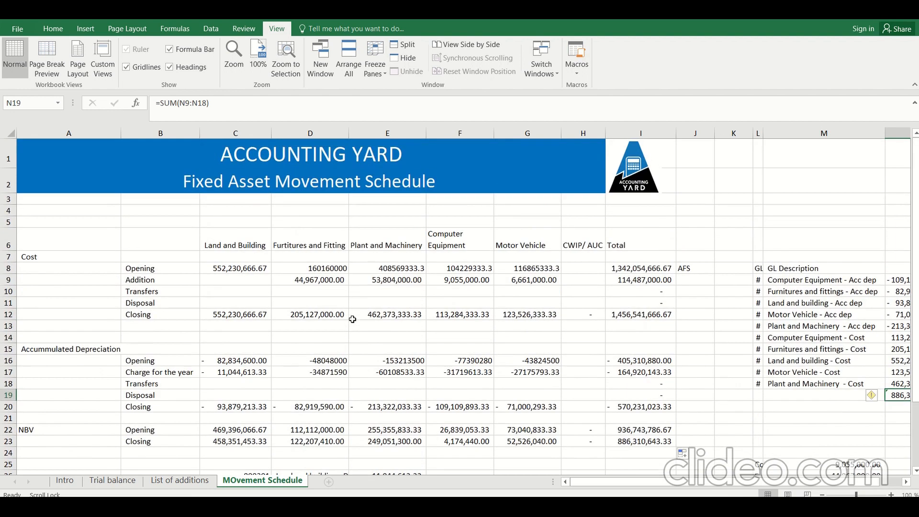